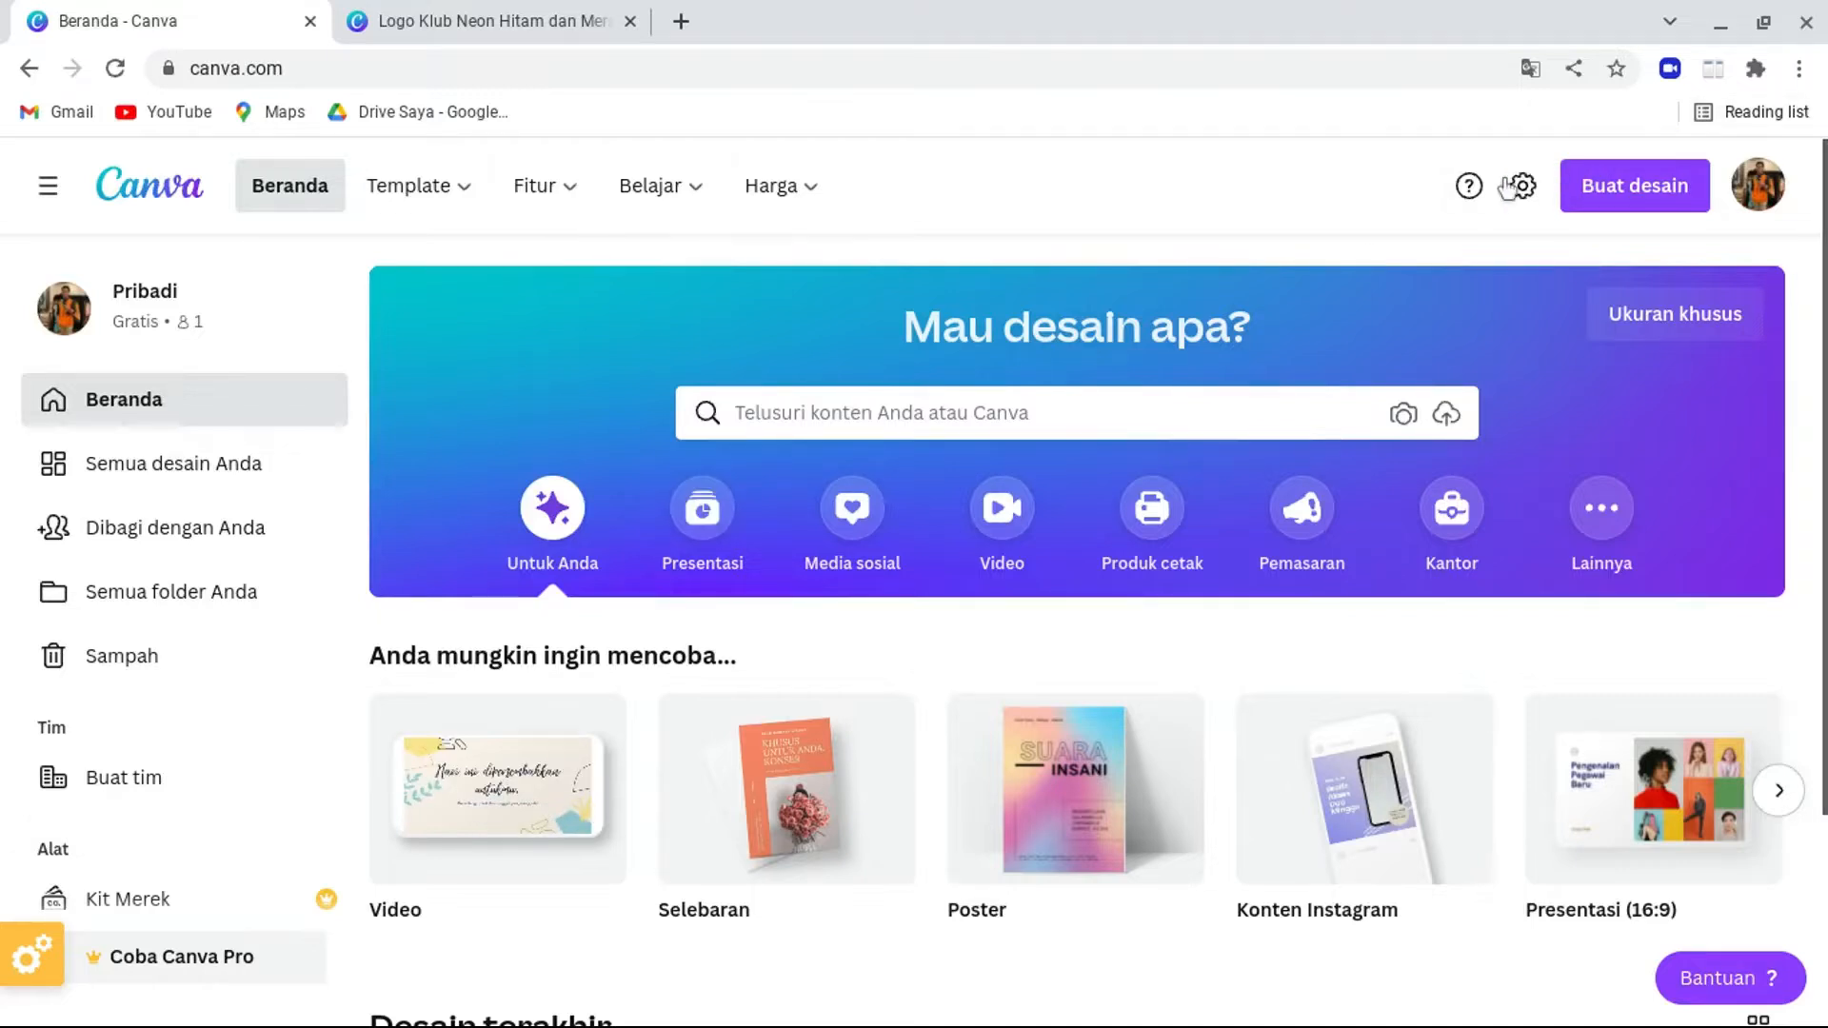
Open the Logo template collection under Bisnis and filter it to show only Gratis templates.
mouse_move(462, 201)
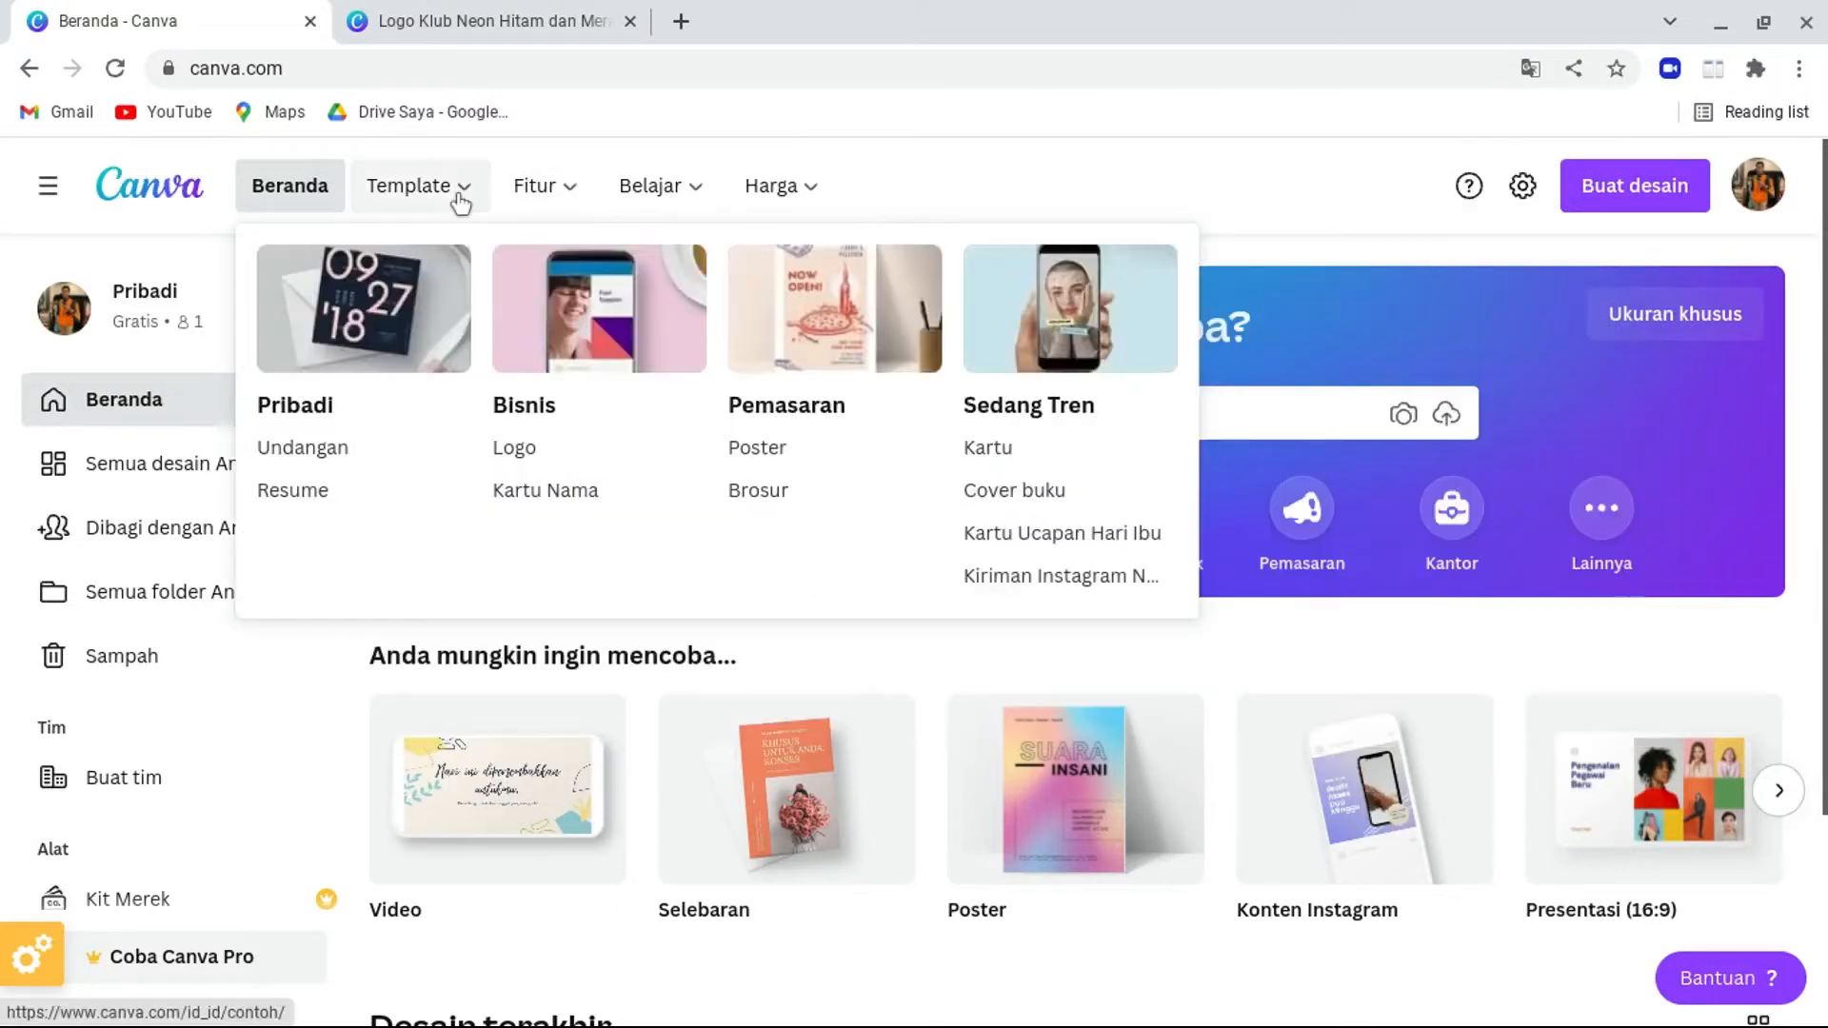
click(523, 462)
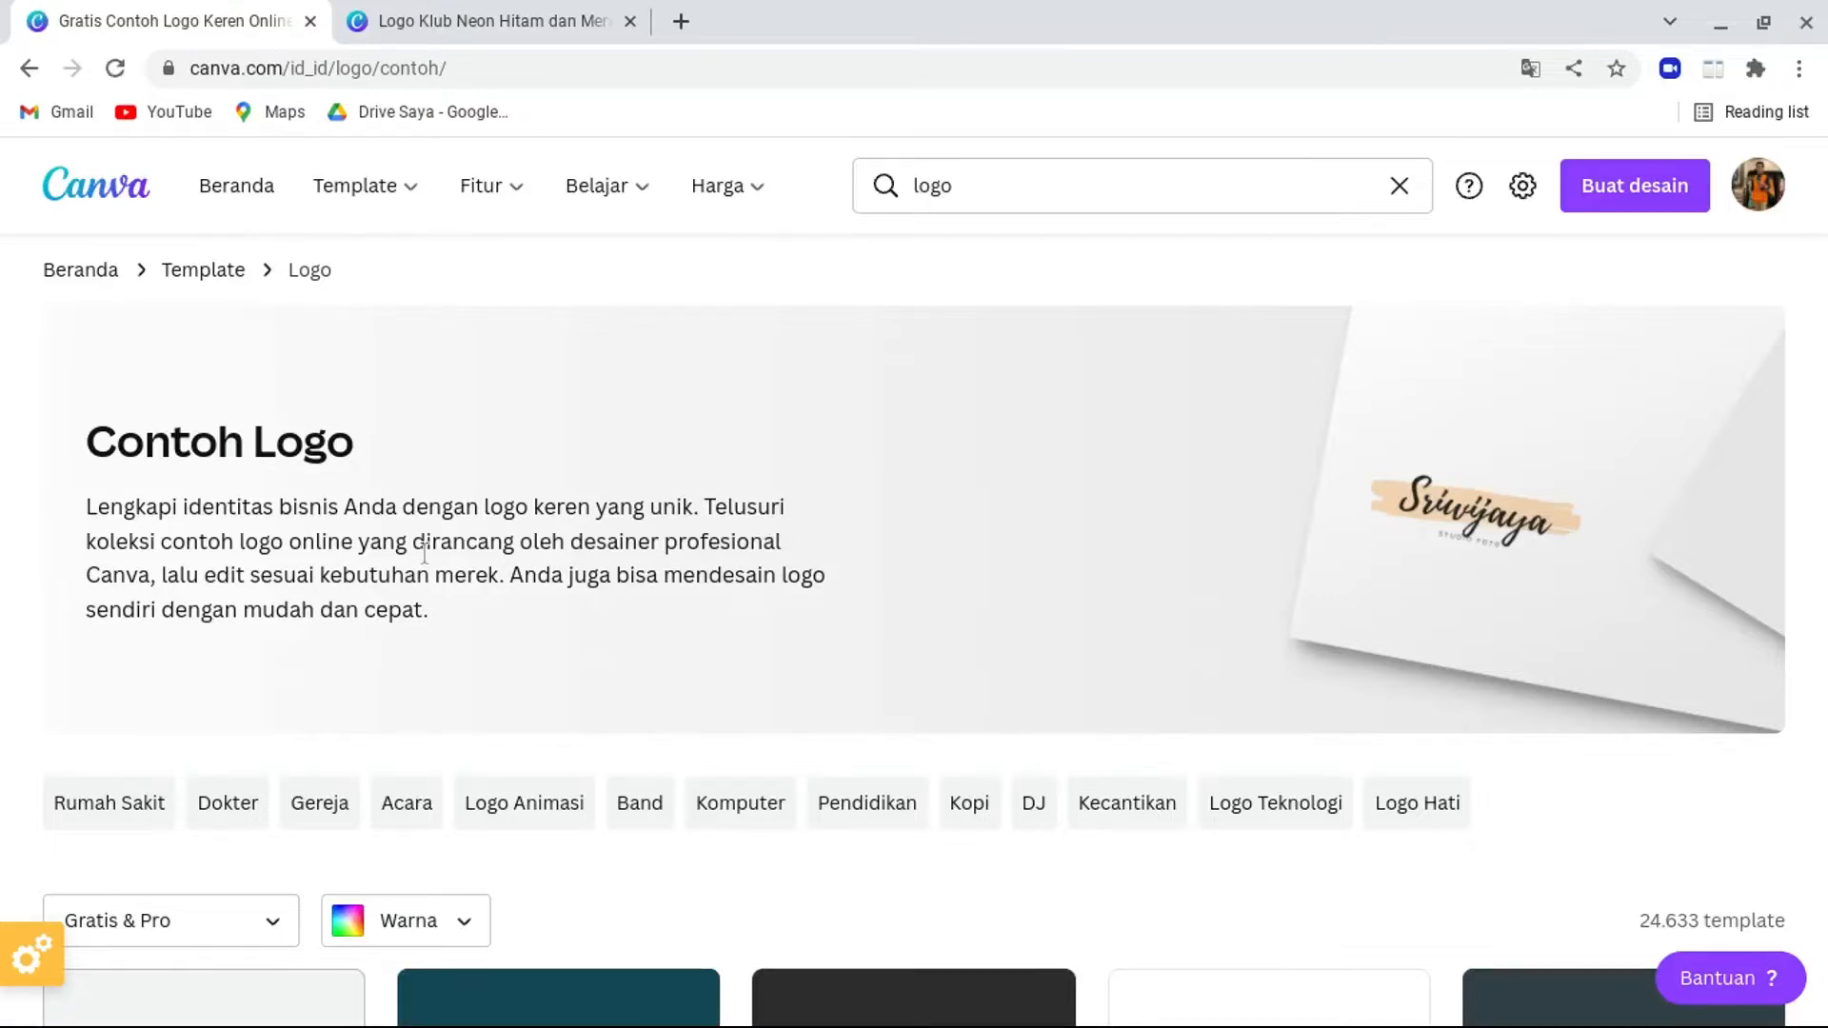
scroll(286, 701, down, 2)
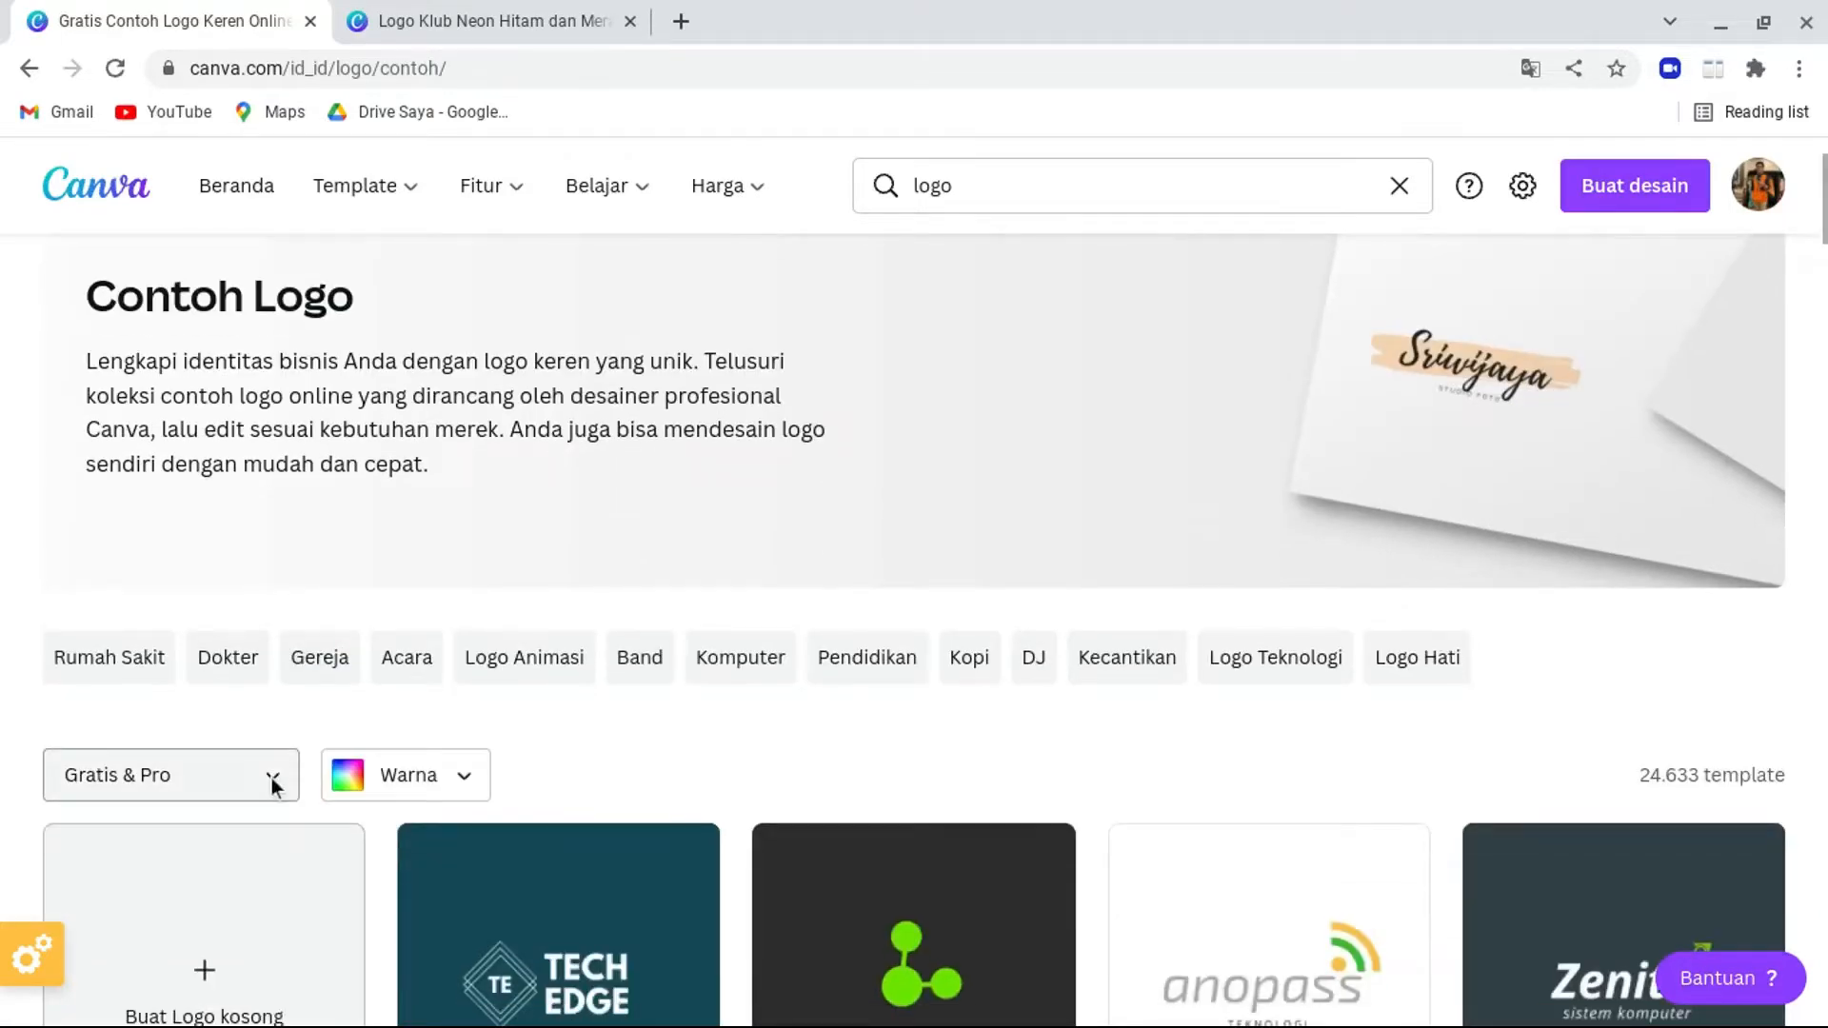
click(271, 778)
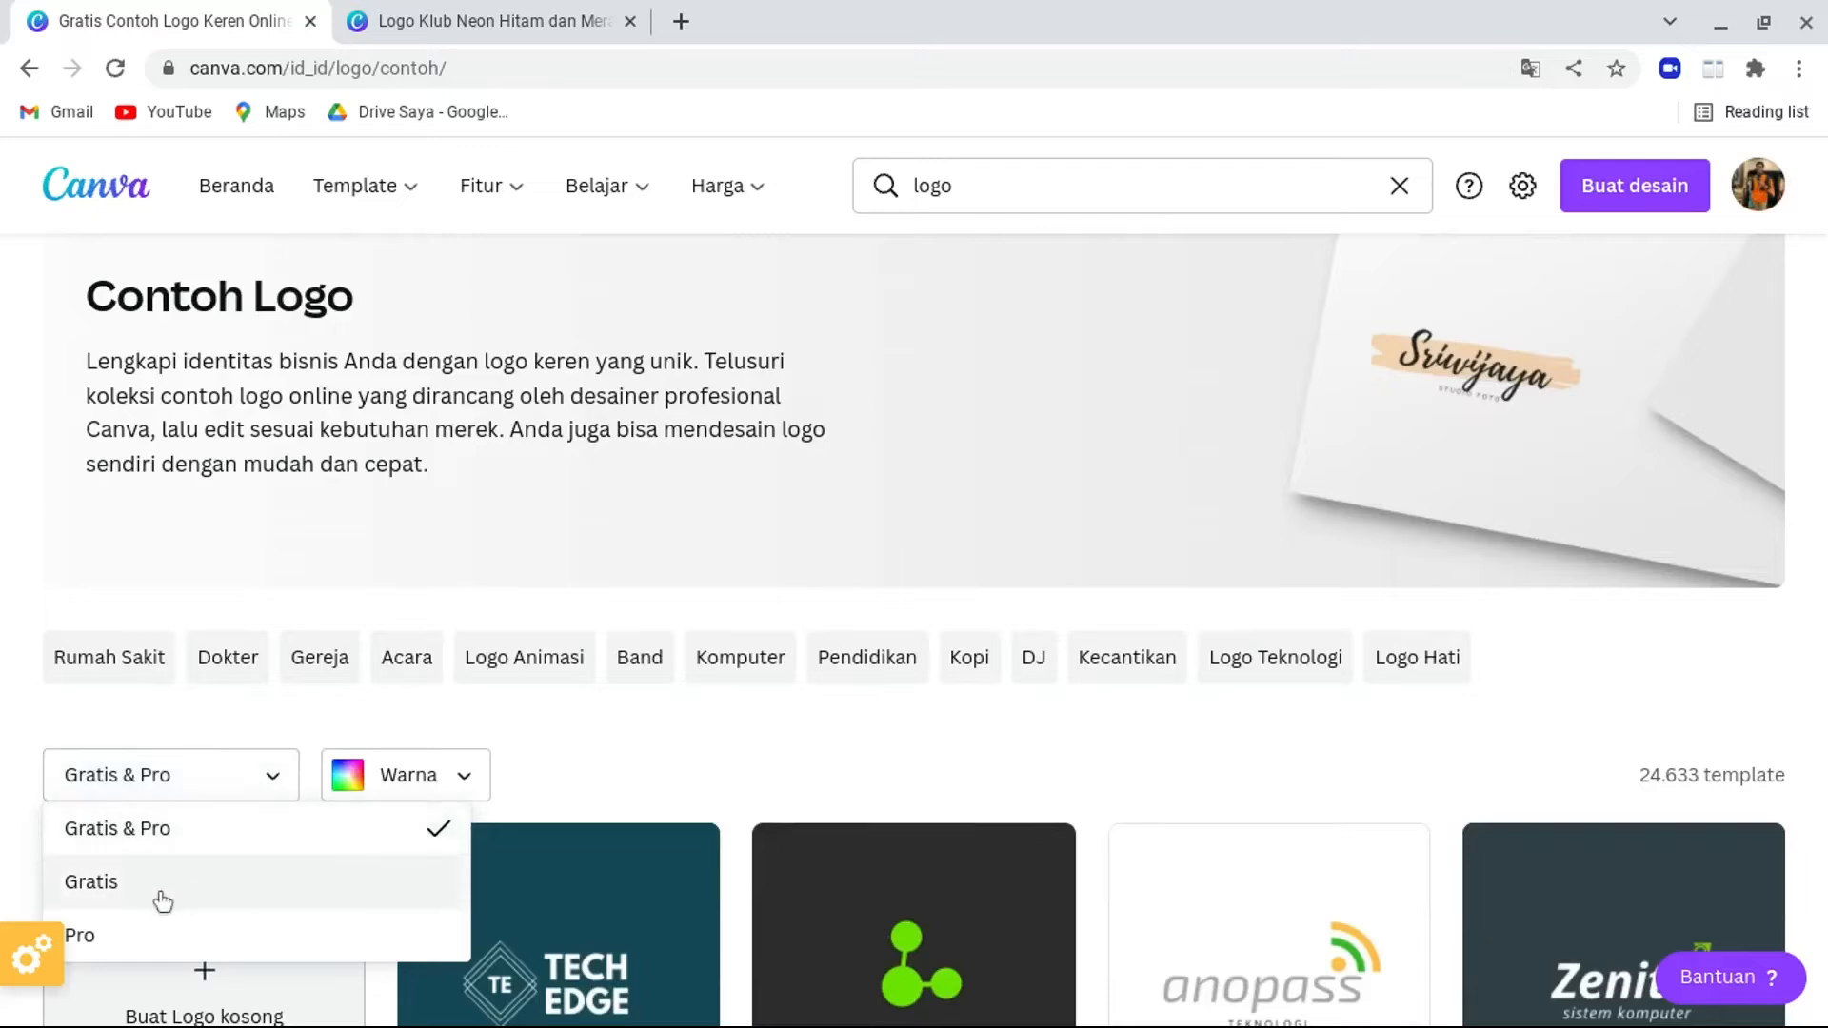
click(163, 900)
Browse the free logo templates for a neon club-style design.
scroll(798, 433, down, 1)
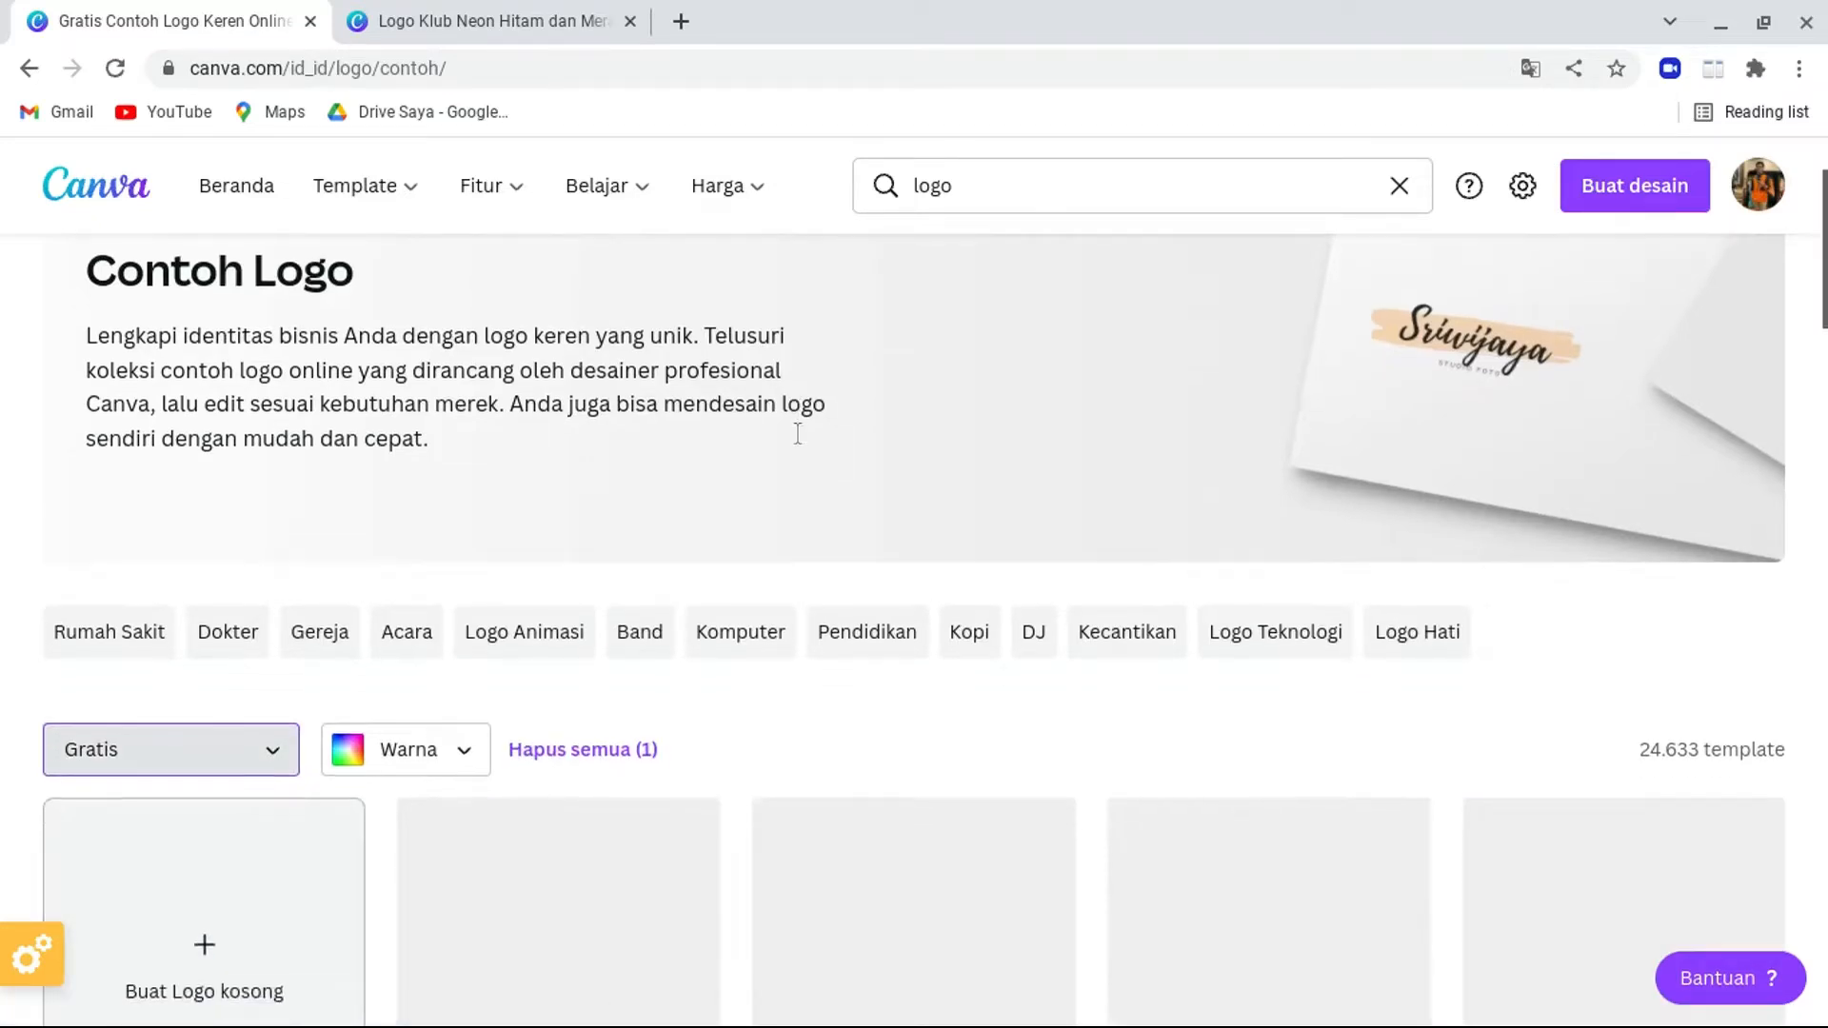
scroll(796, 426, down, 2)
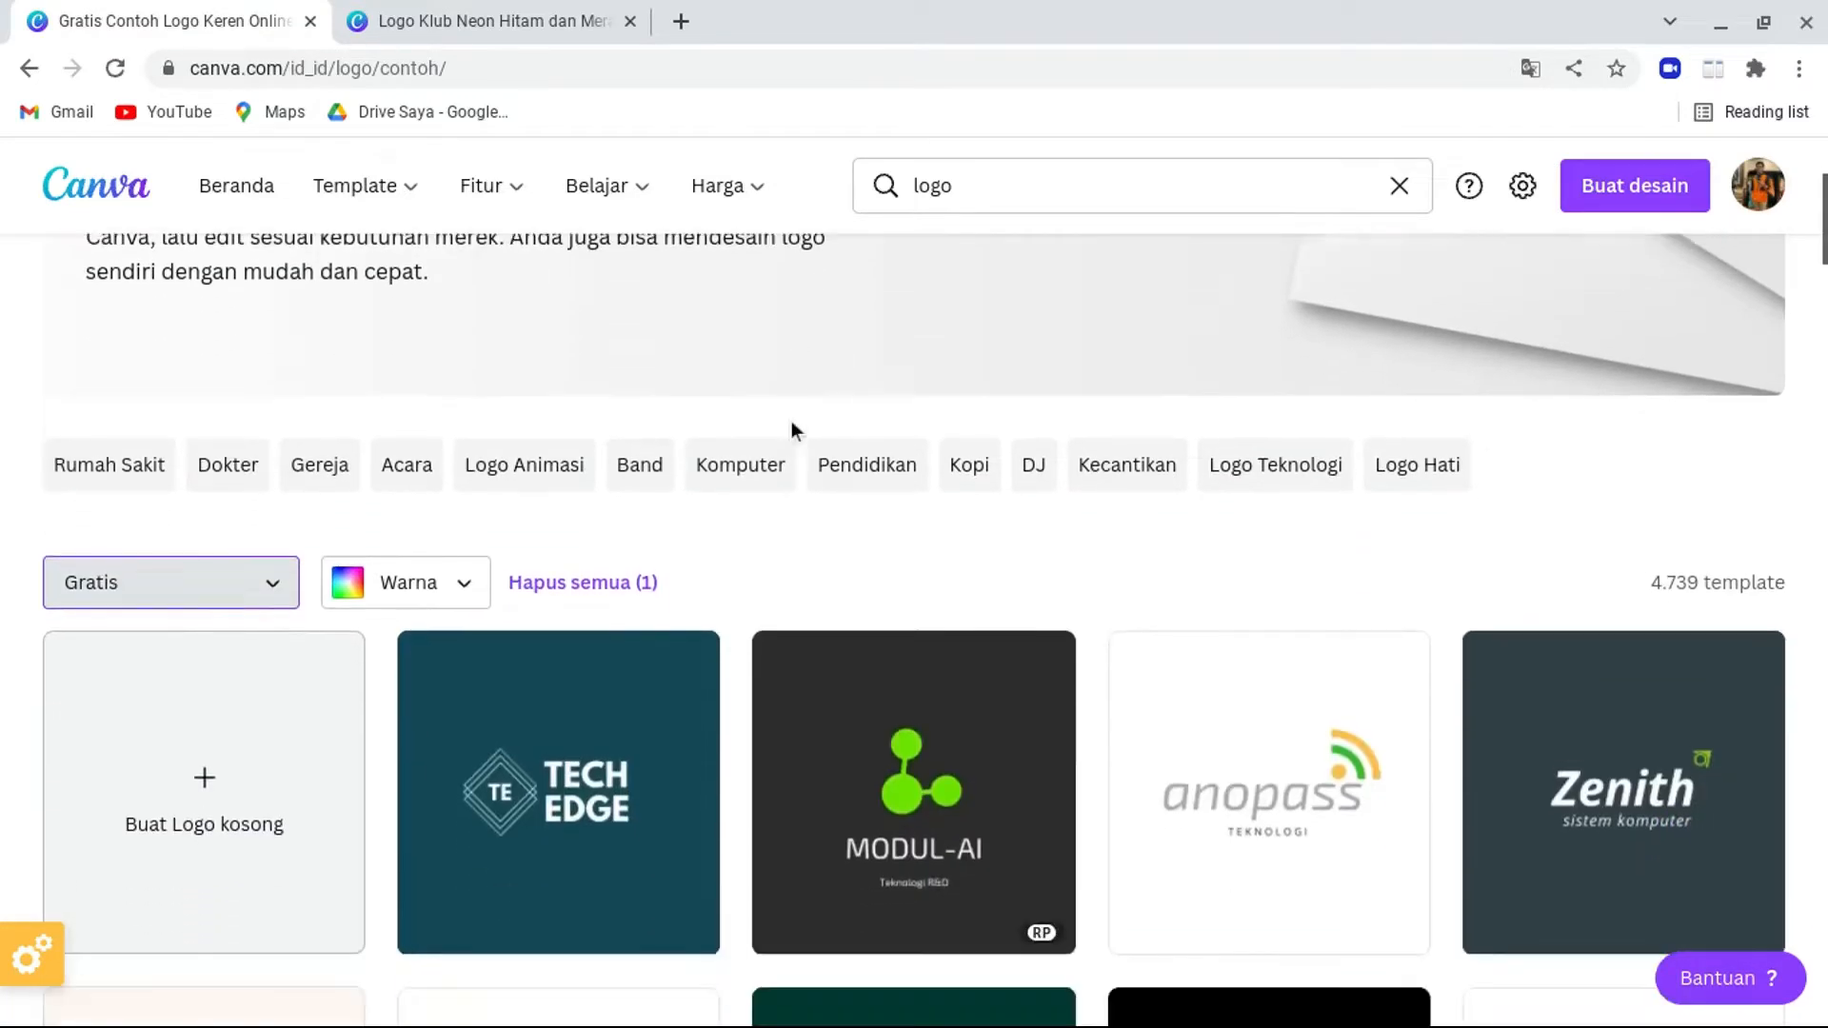
scroll(792, 424, down, 3)
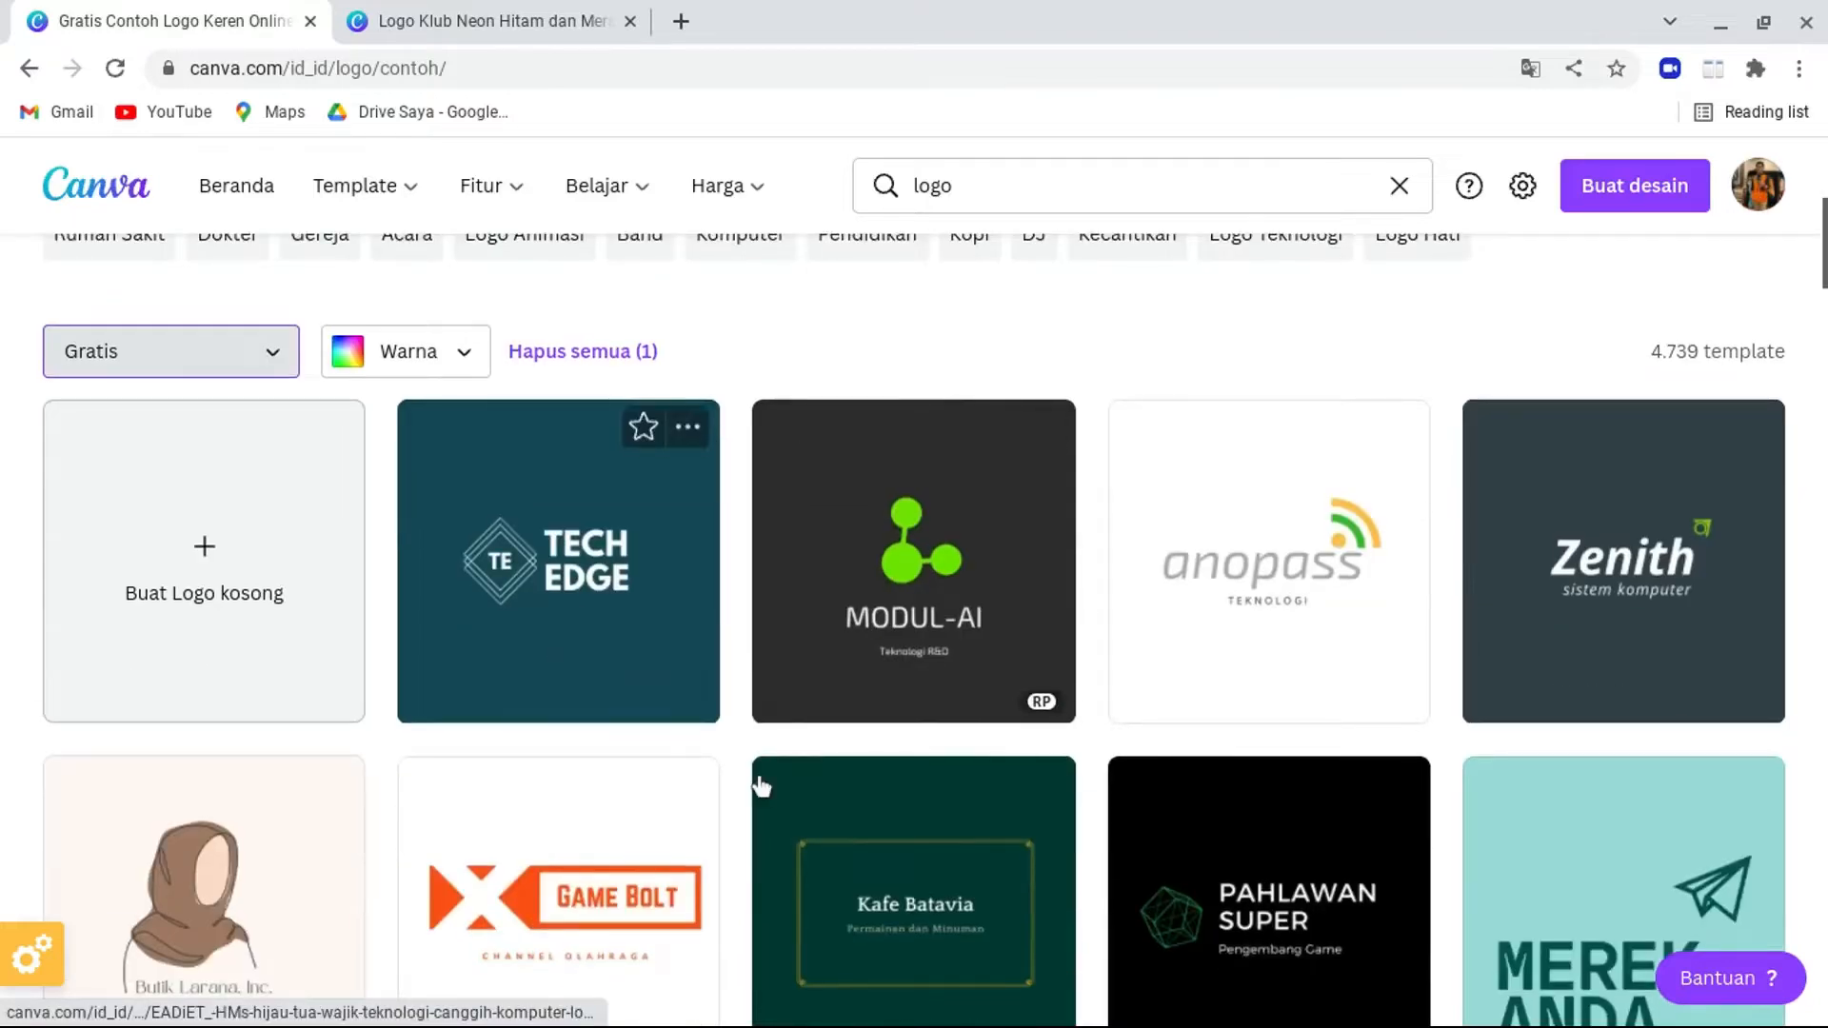
scroll(869, 531, down, 2)
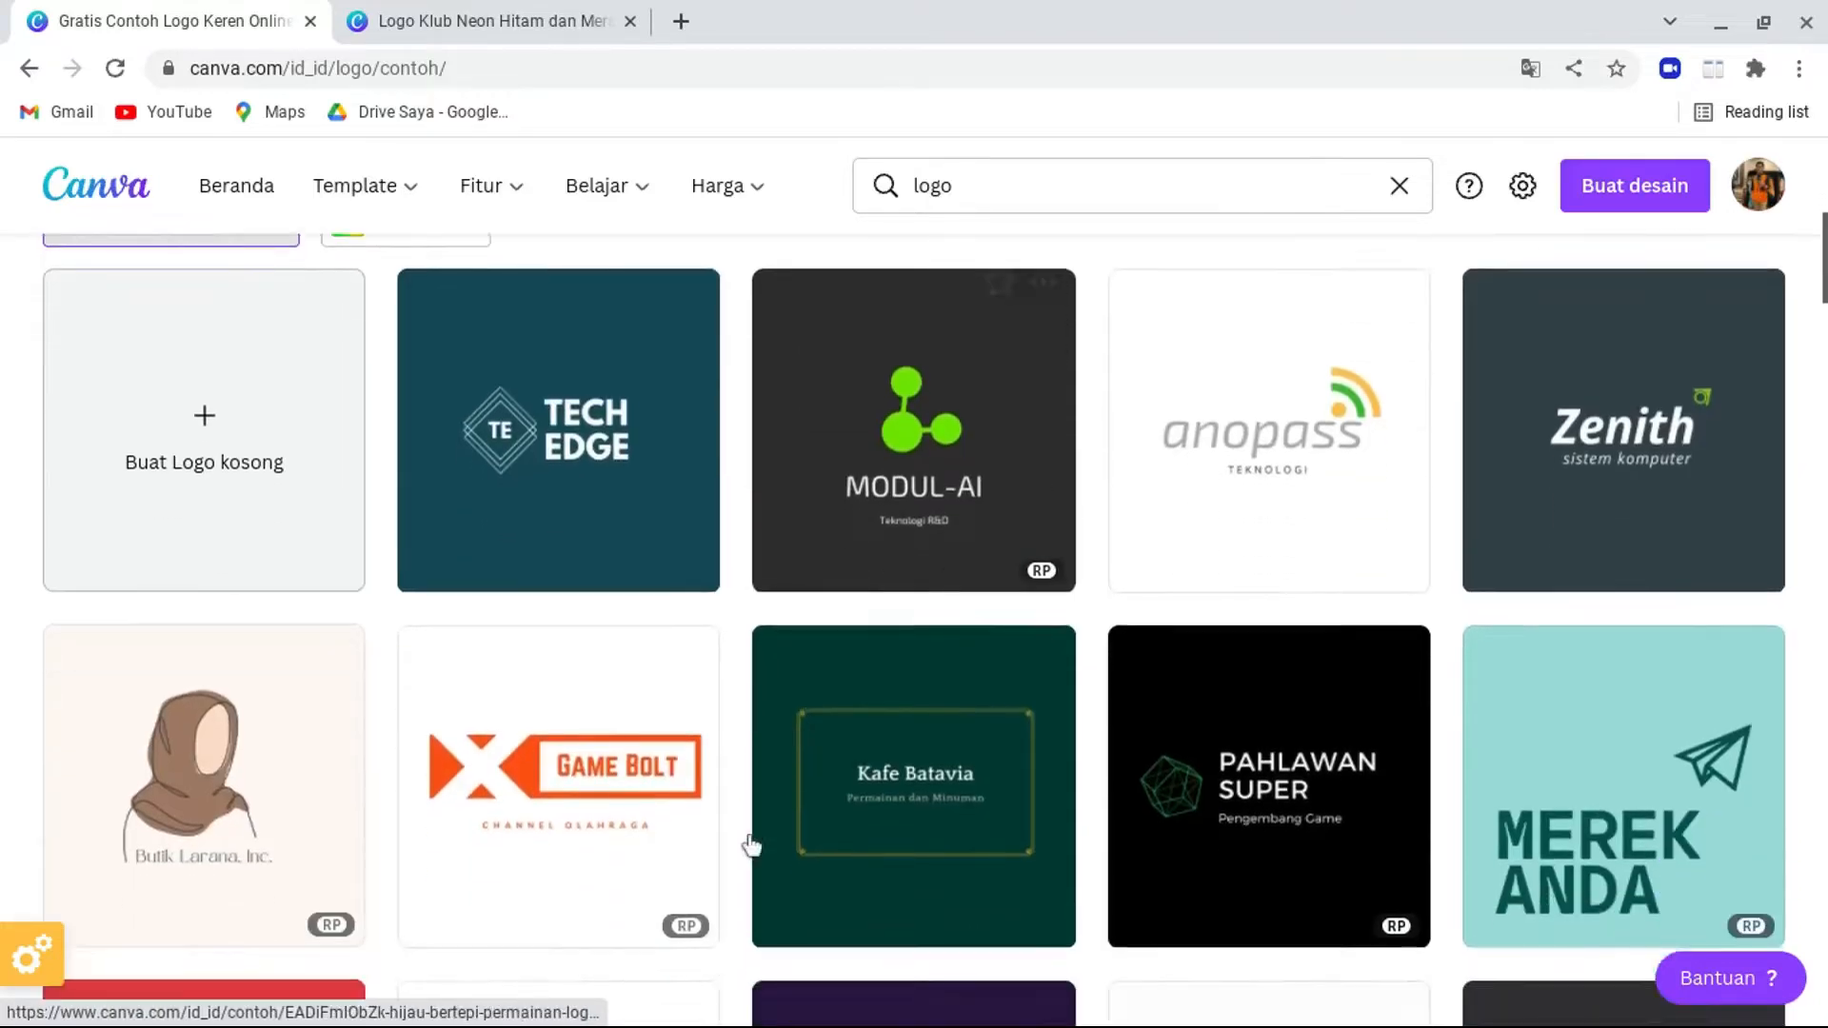
scroll(752, 845, down, 1)
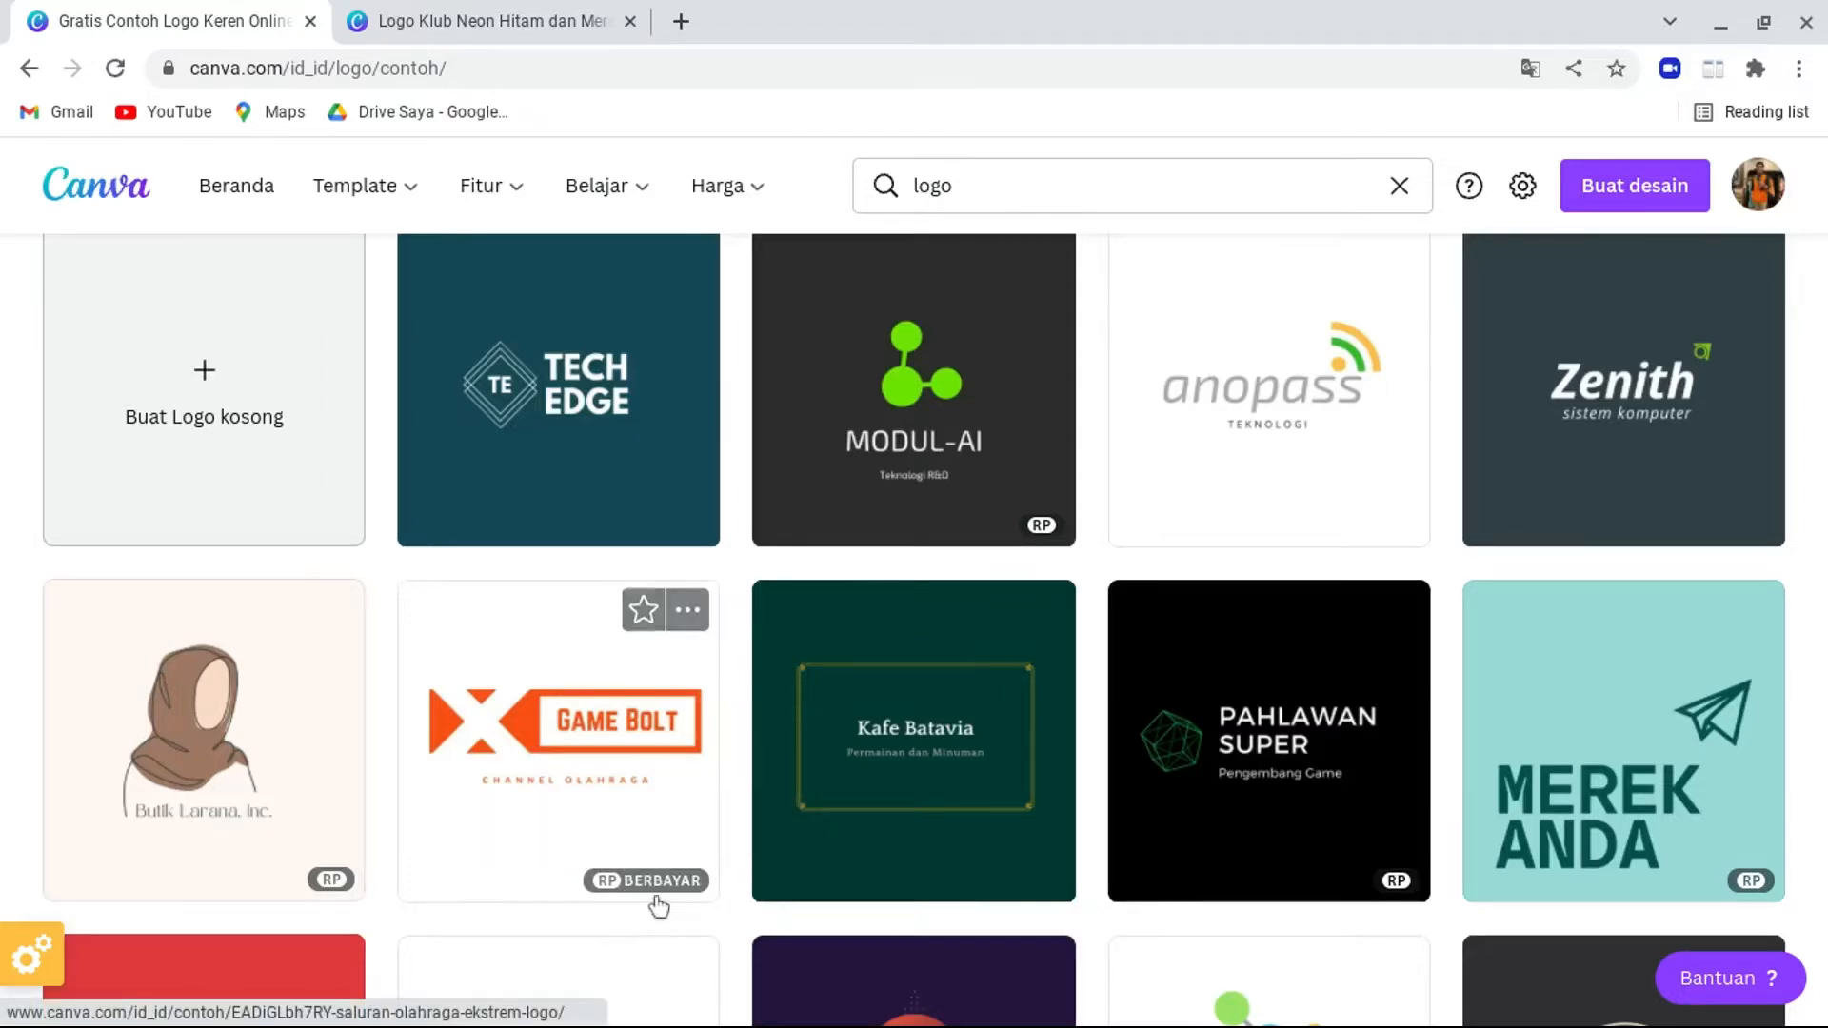
scroll(1081, 571, down, 4)
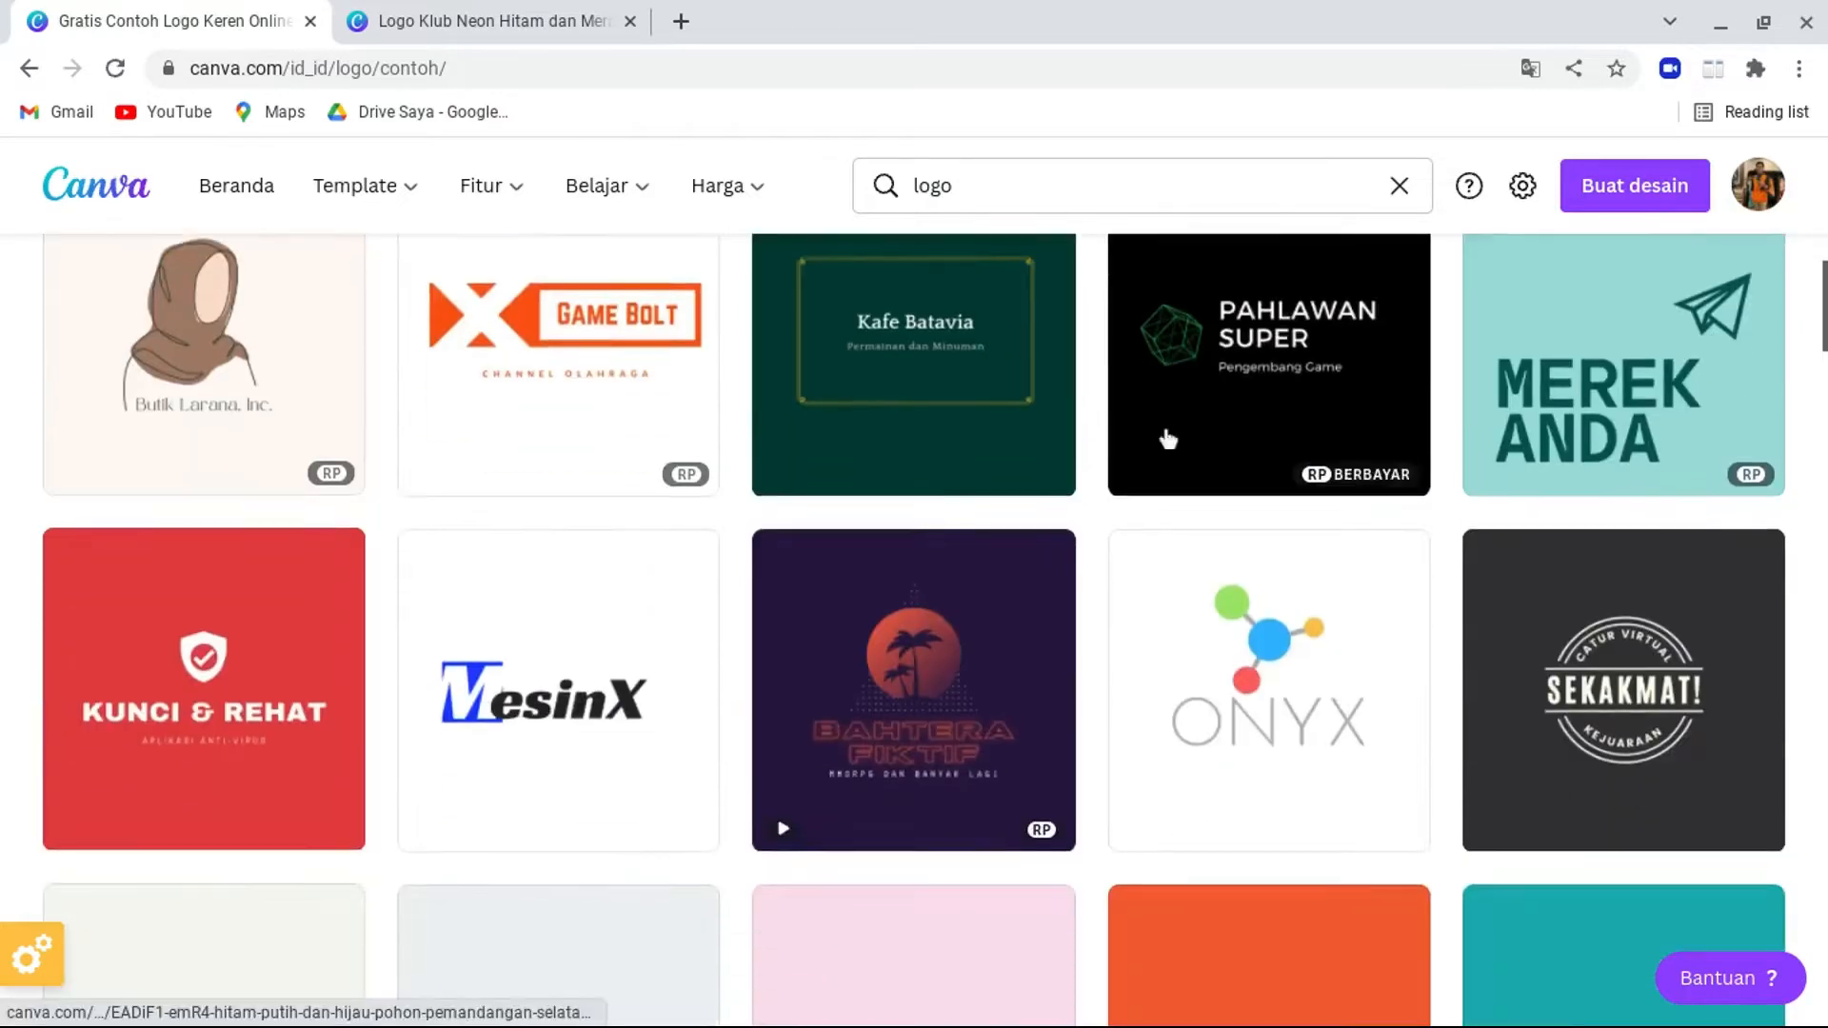
scroll(1168, 439, down, 2)
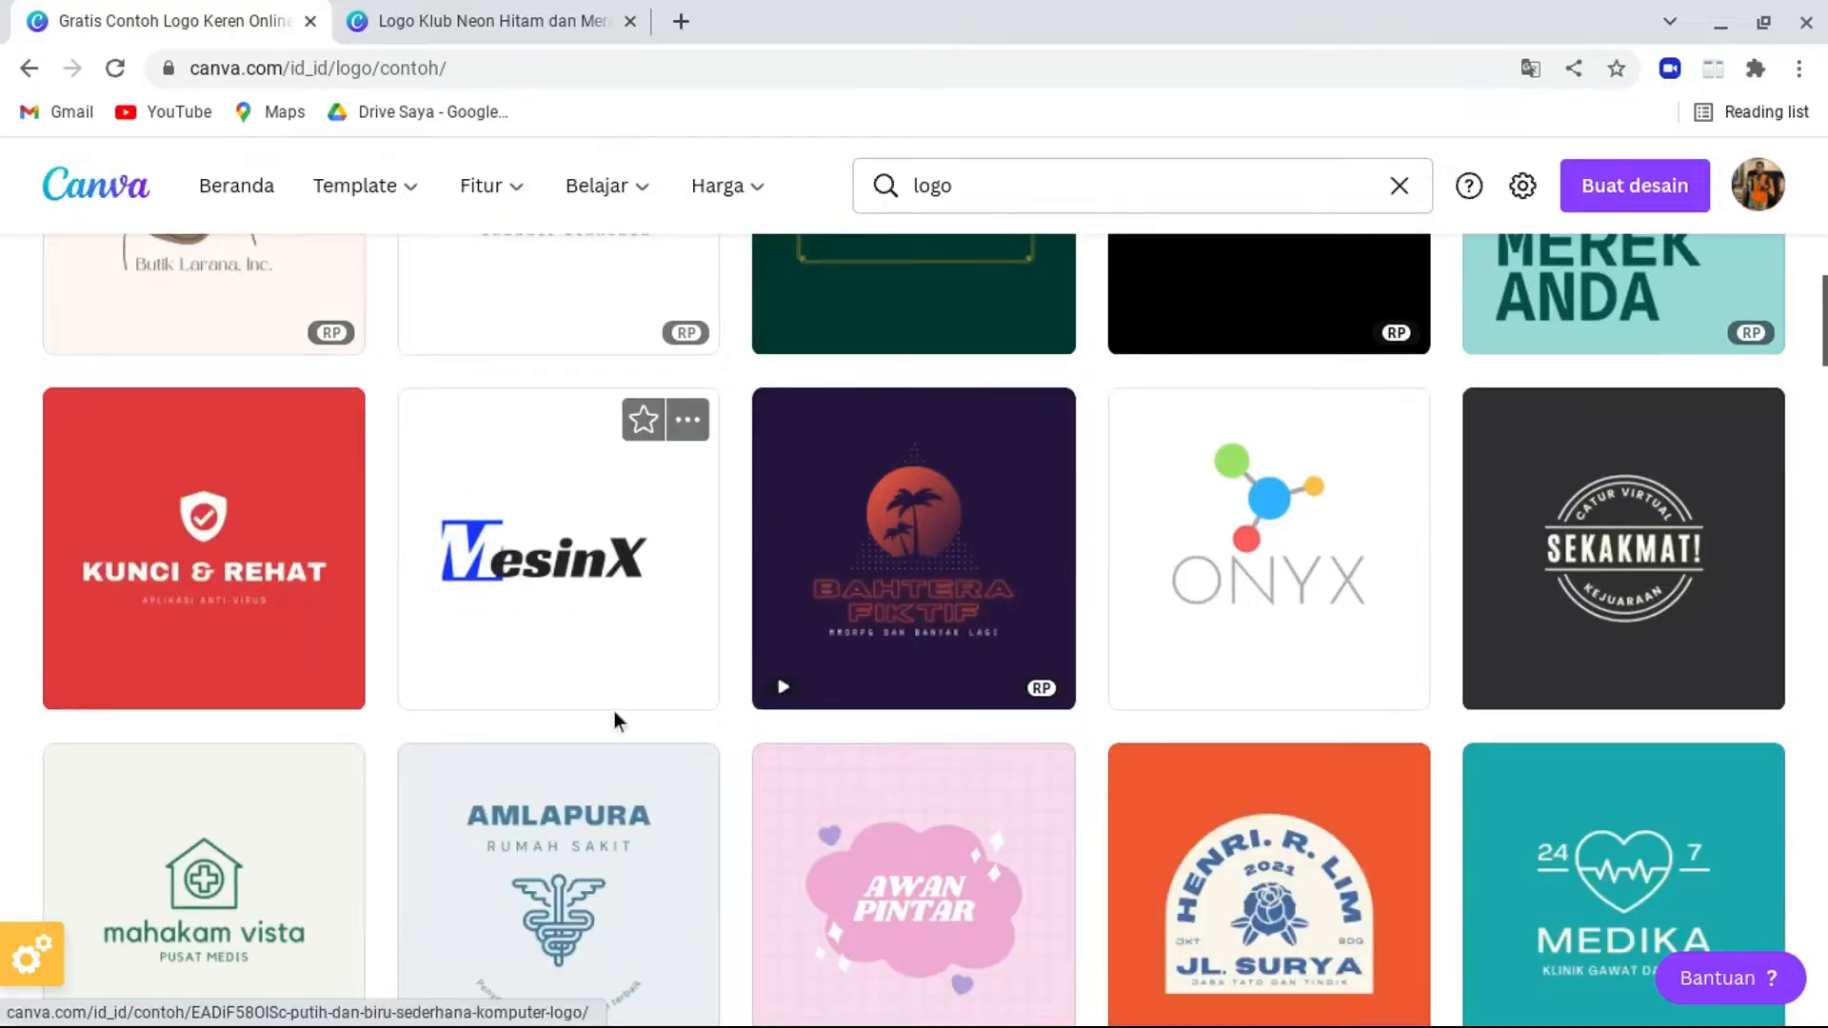
scroll(816, 601, down, 5)
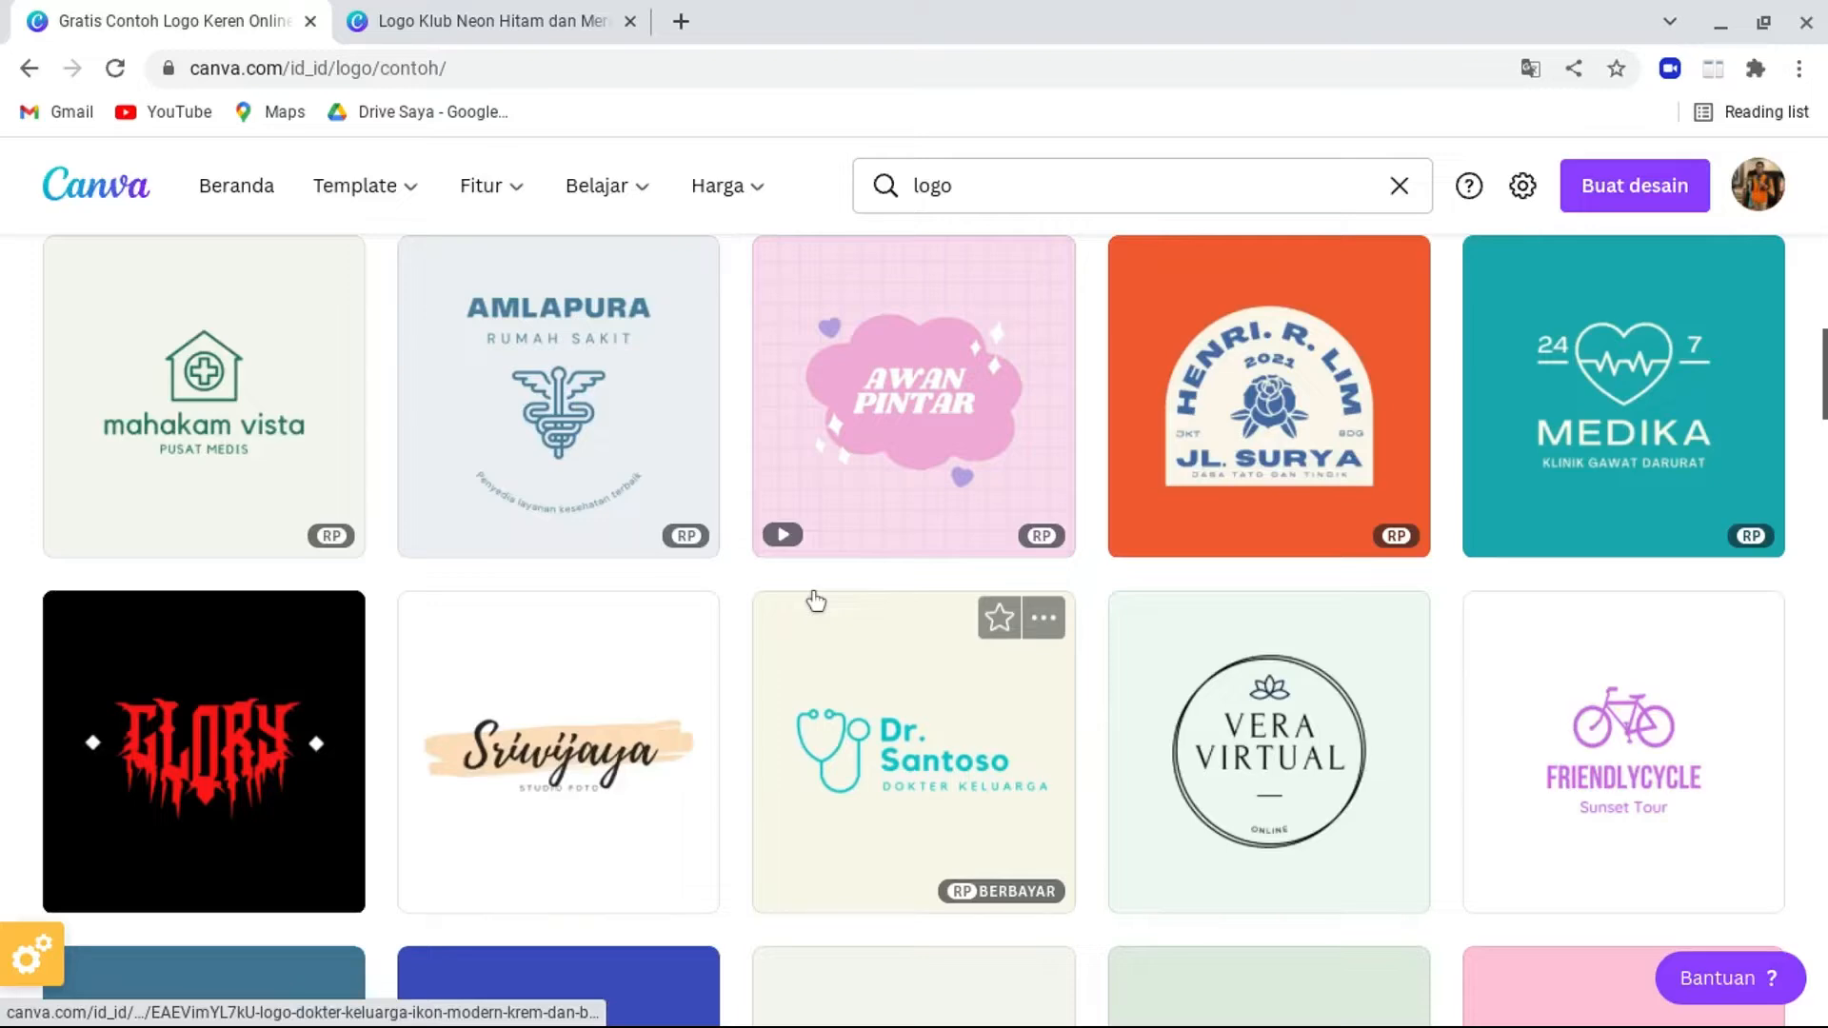
scroll(422, 682, down, 5)
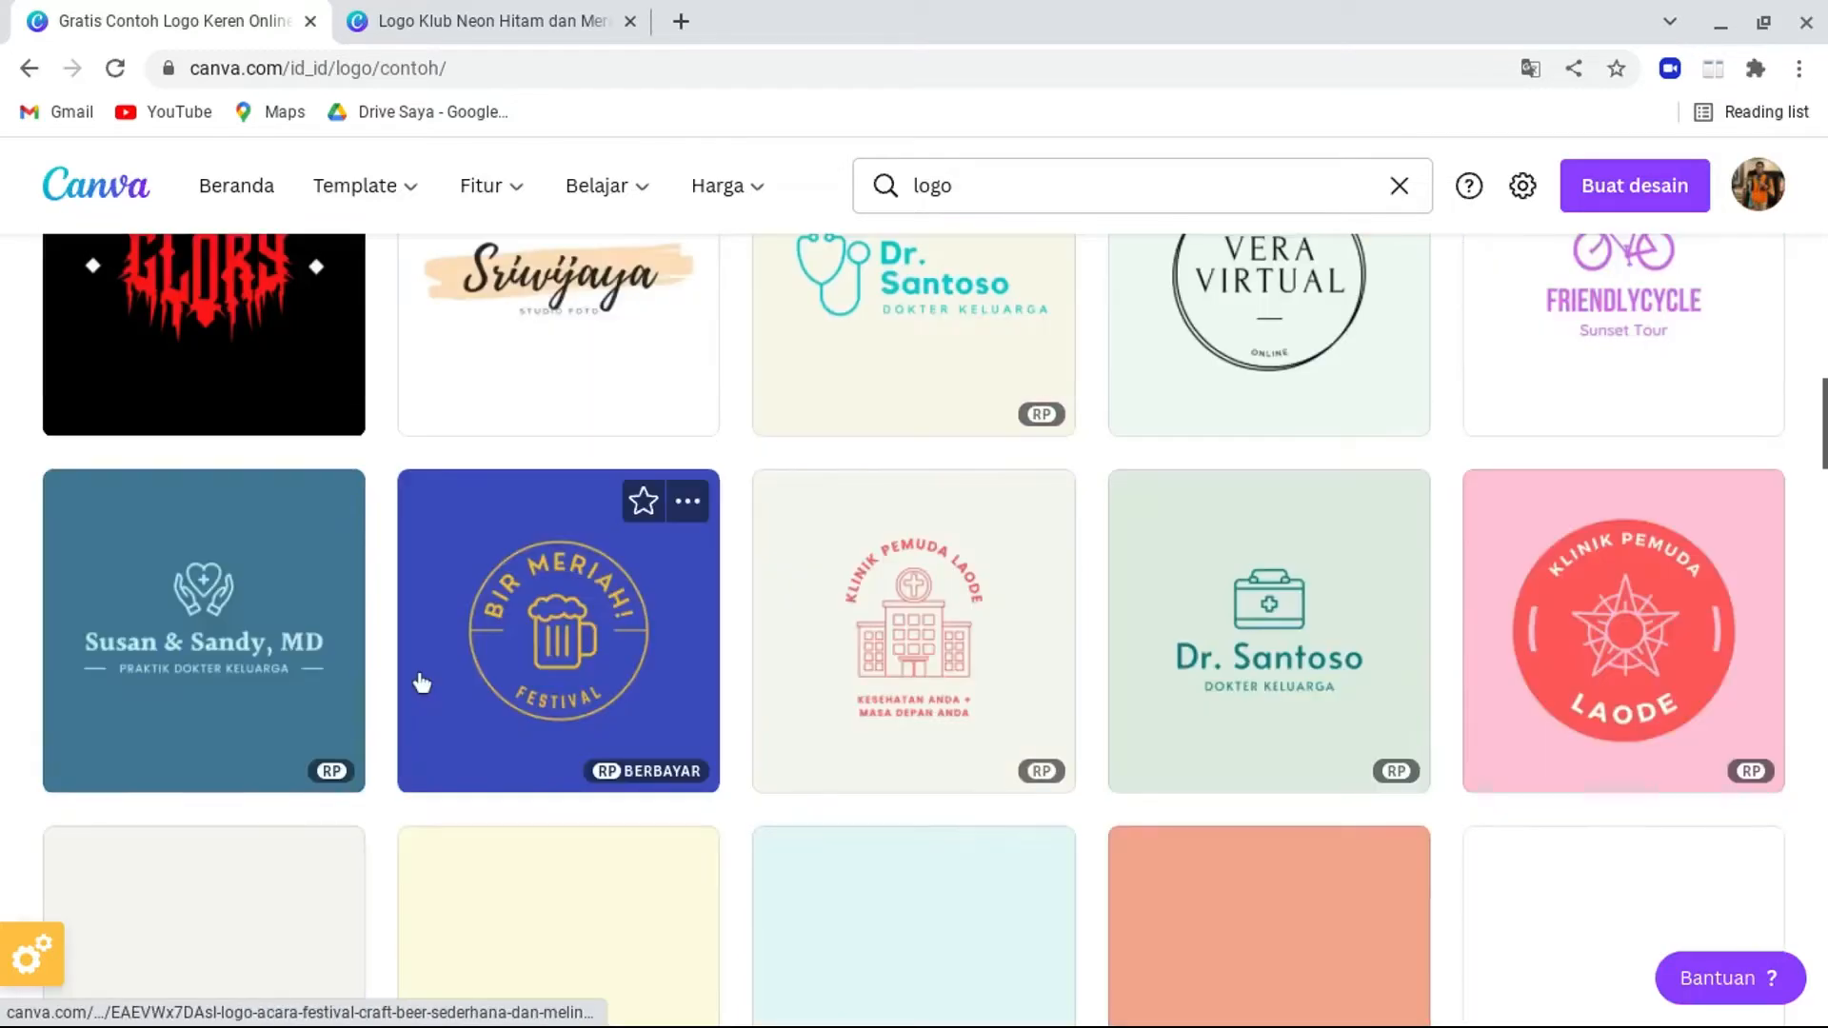
scroll(422, 683, down, 12)
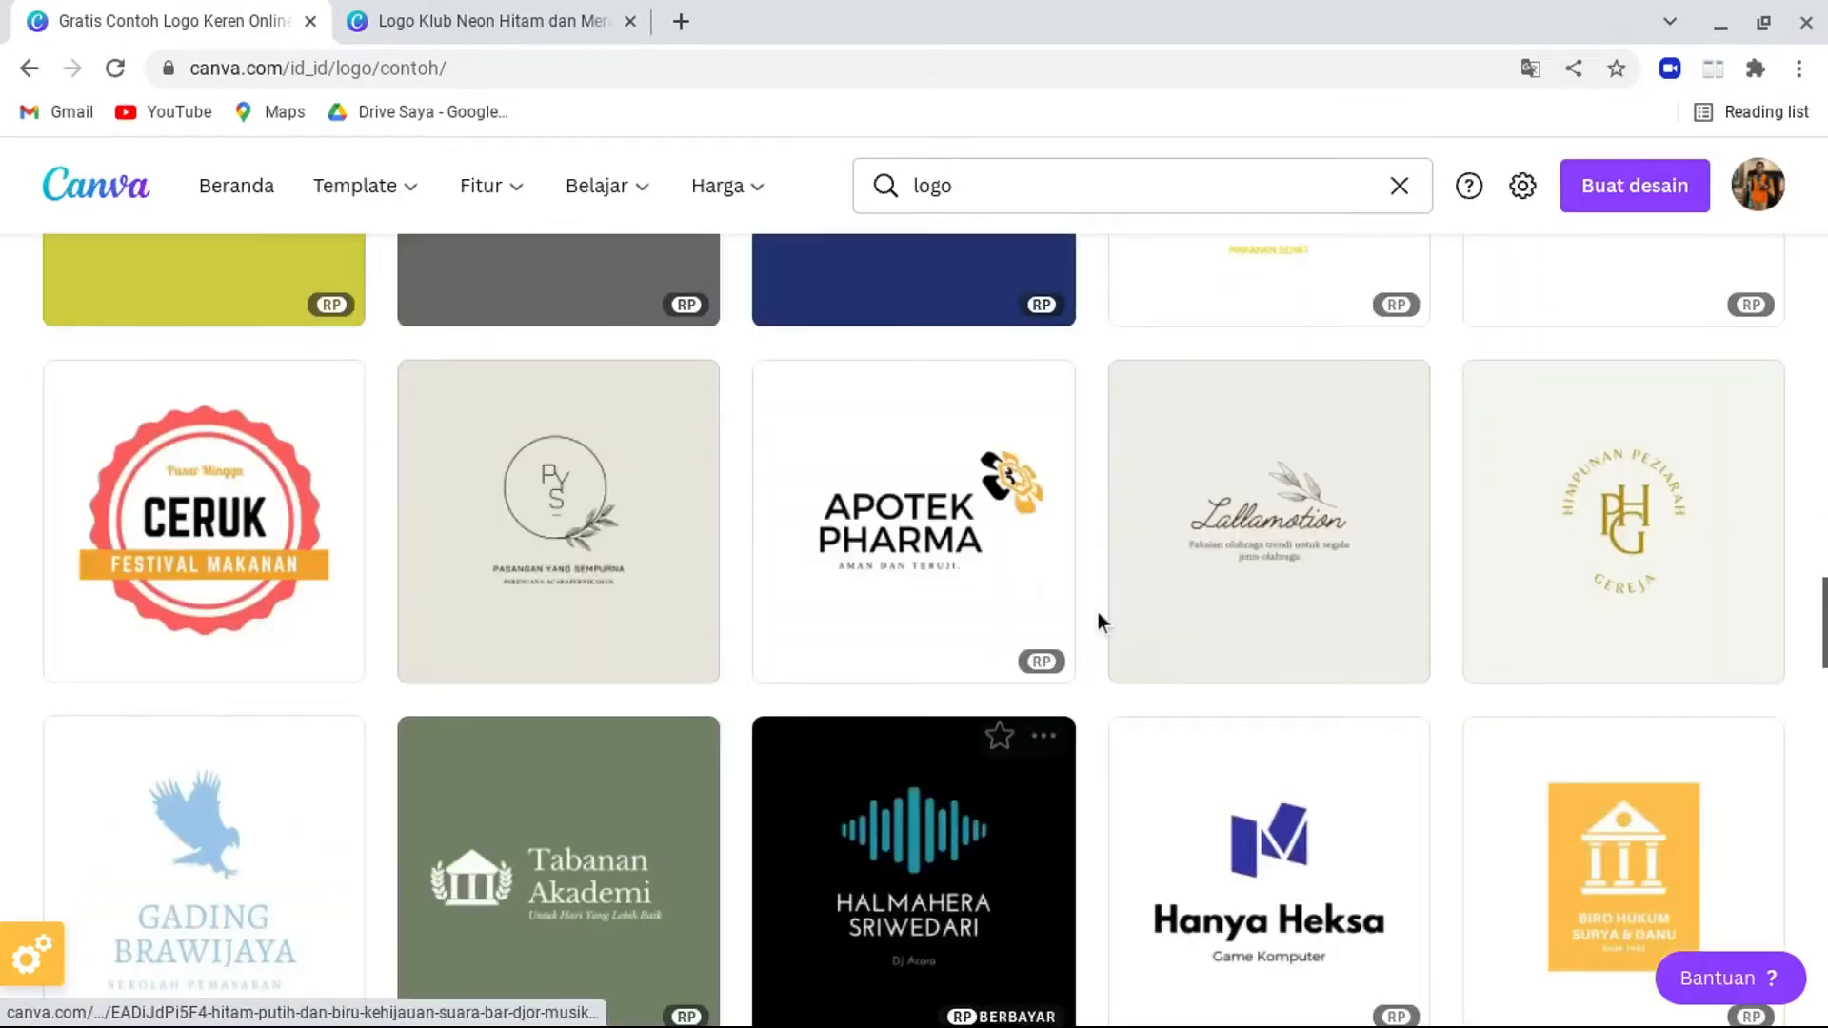
scroll(1139, 735, down, 9)
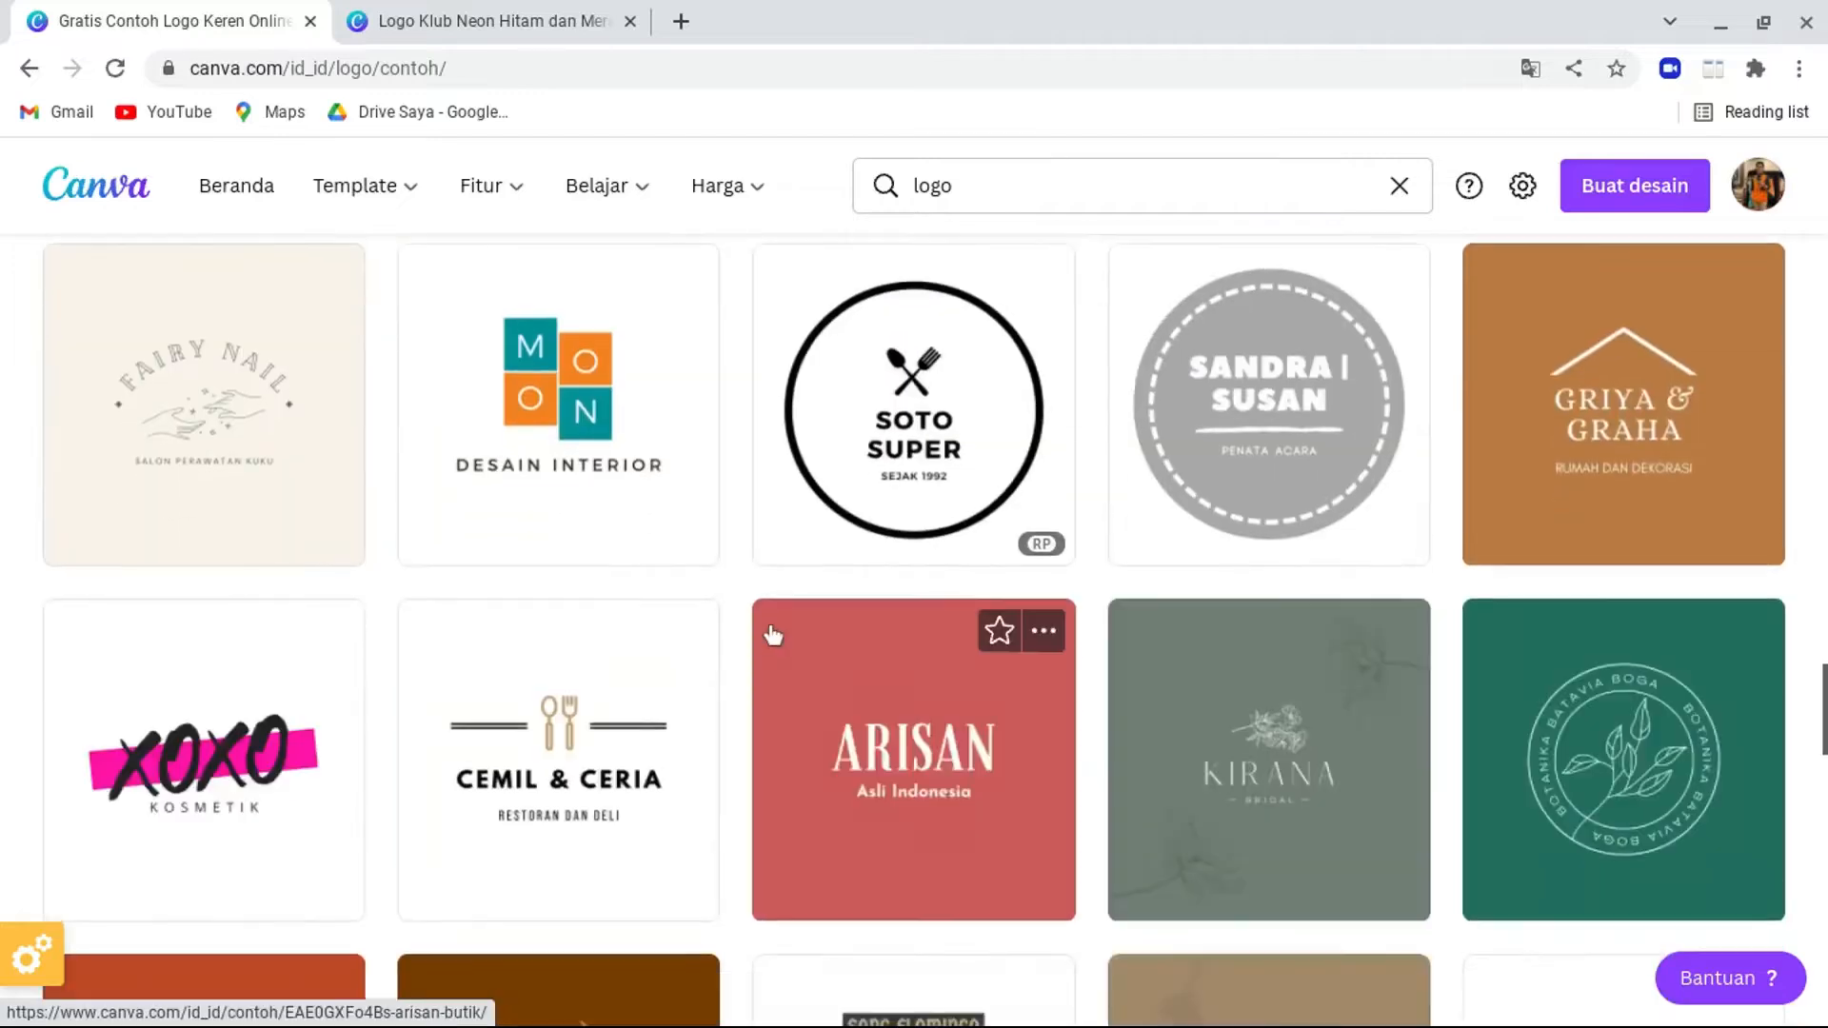
scroll(773, 636, down, 6)
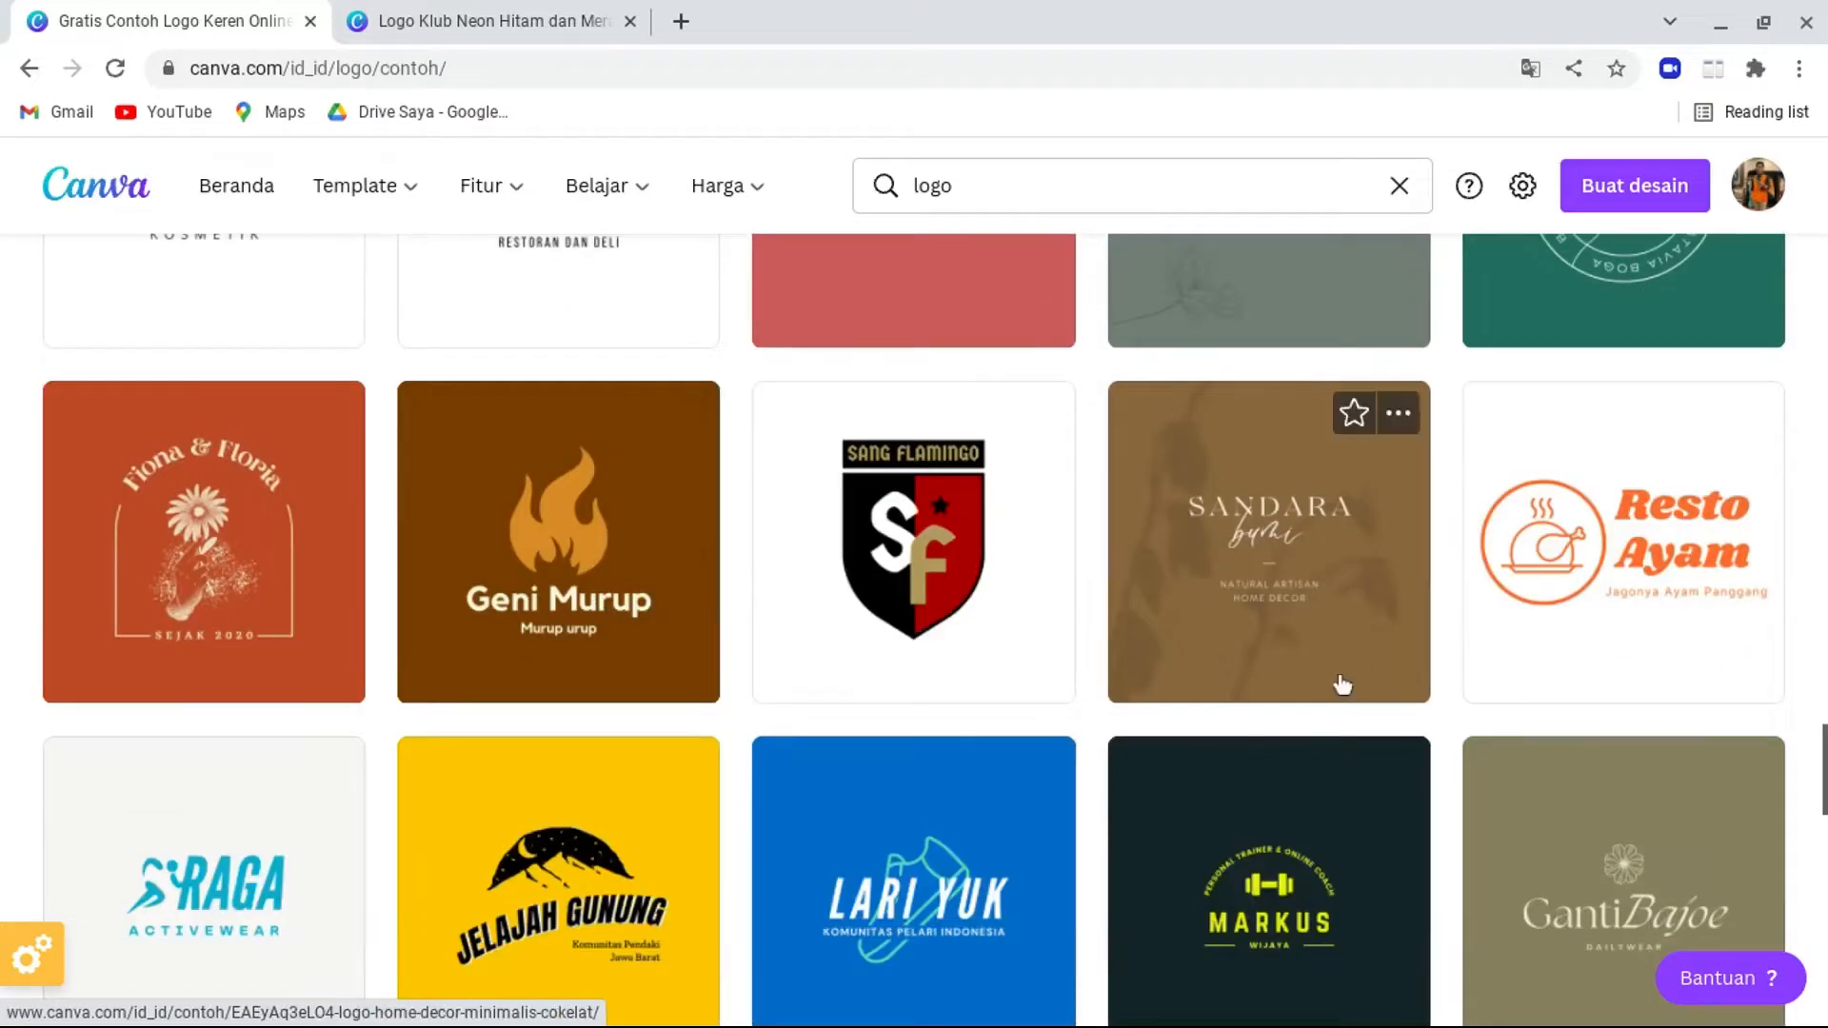
scroll(971, 634, down, 3)
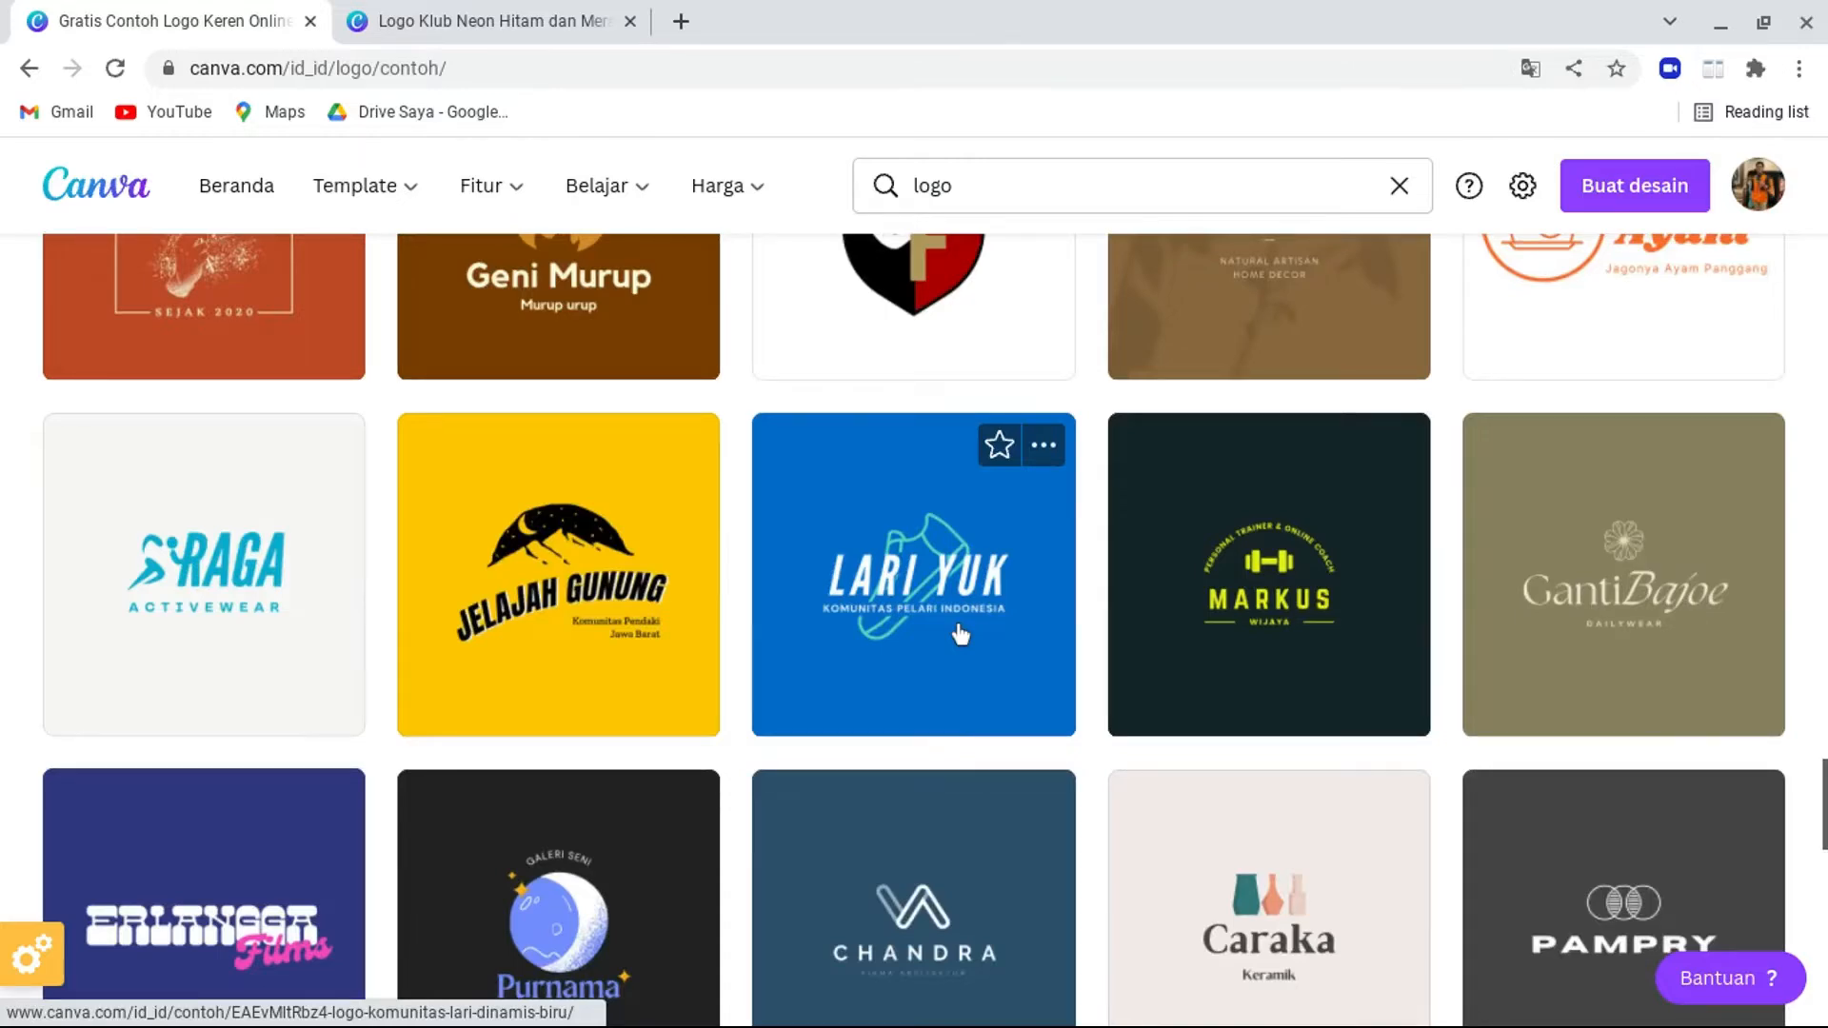
scroll(959, 635, down, 10)
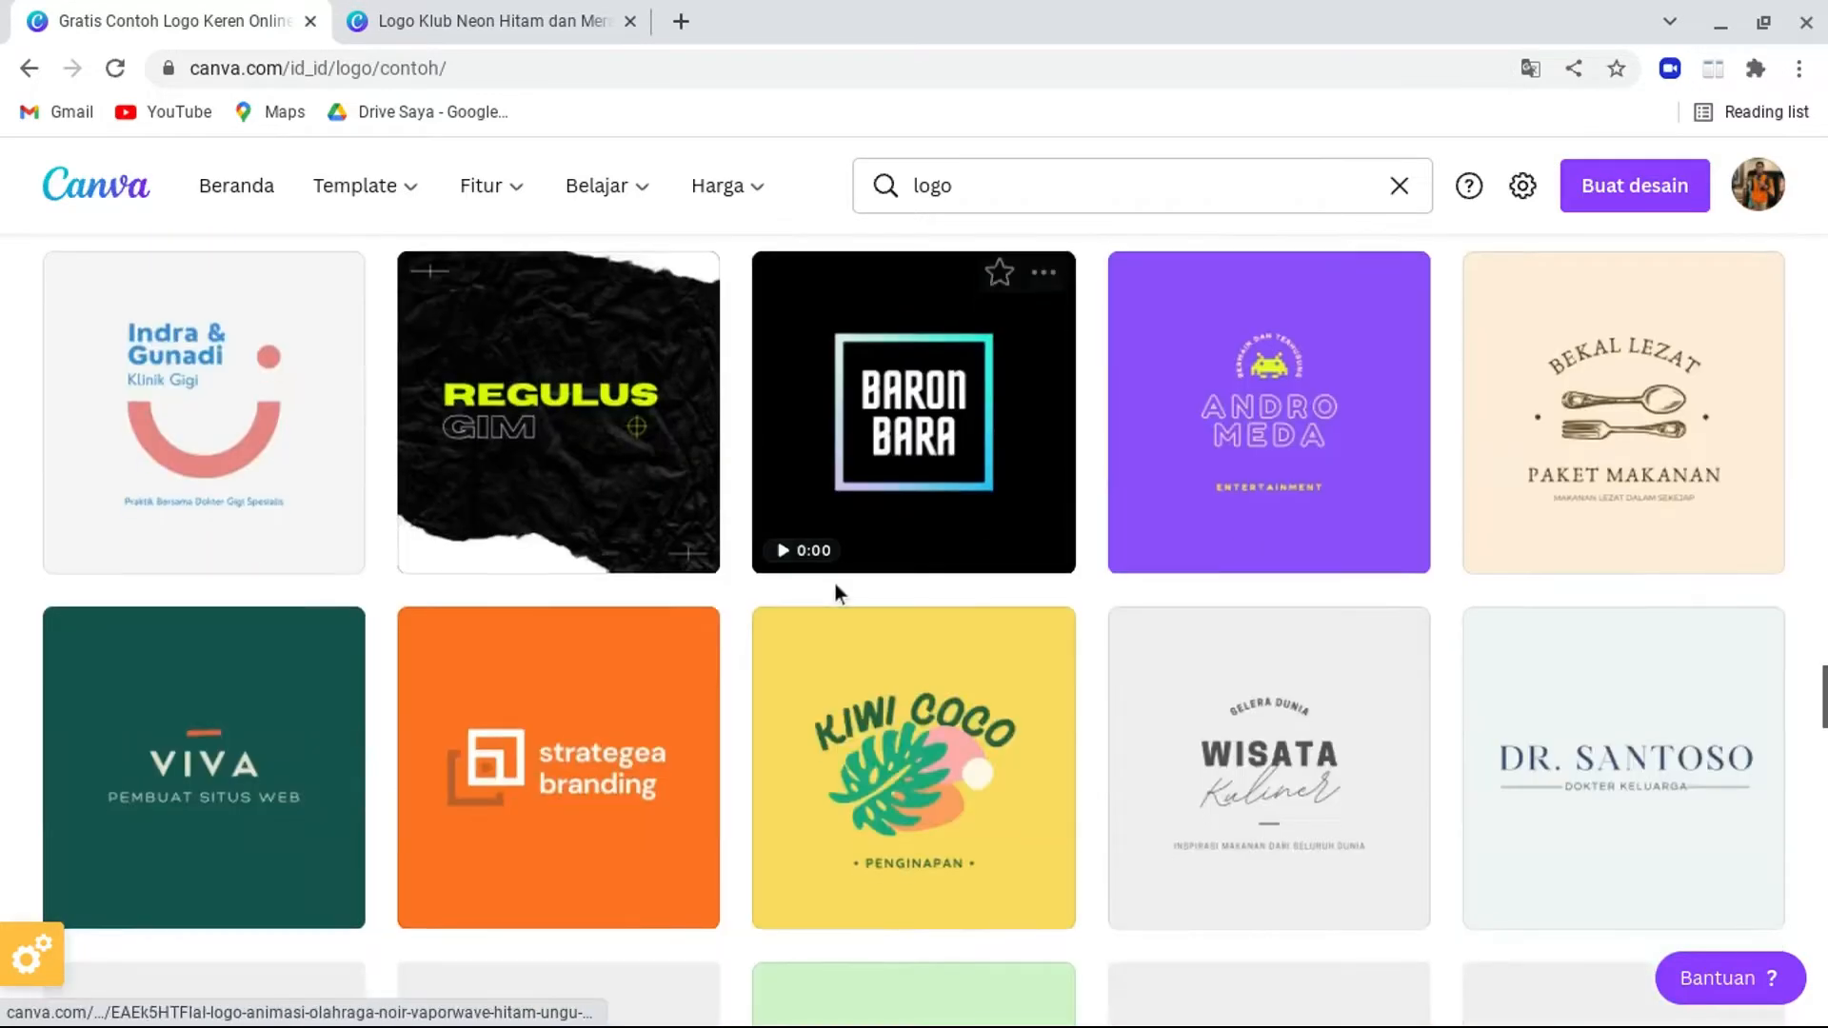
scroll(836, 585, down, 2)
scroll(835, 639, down, 5)
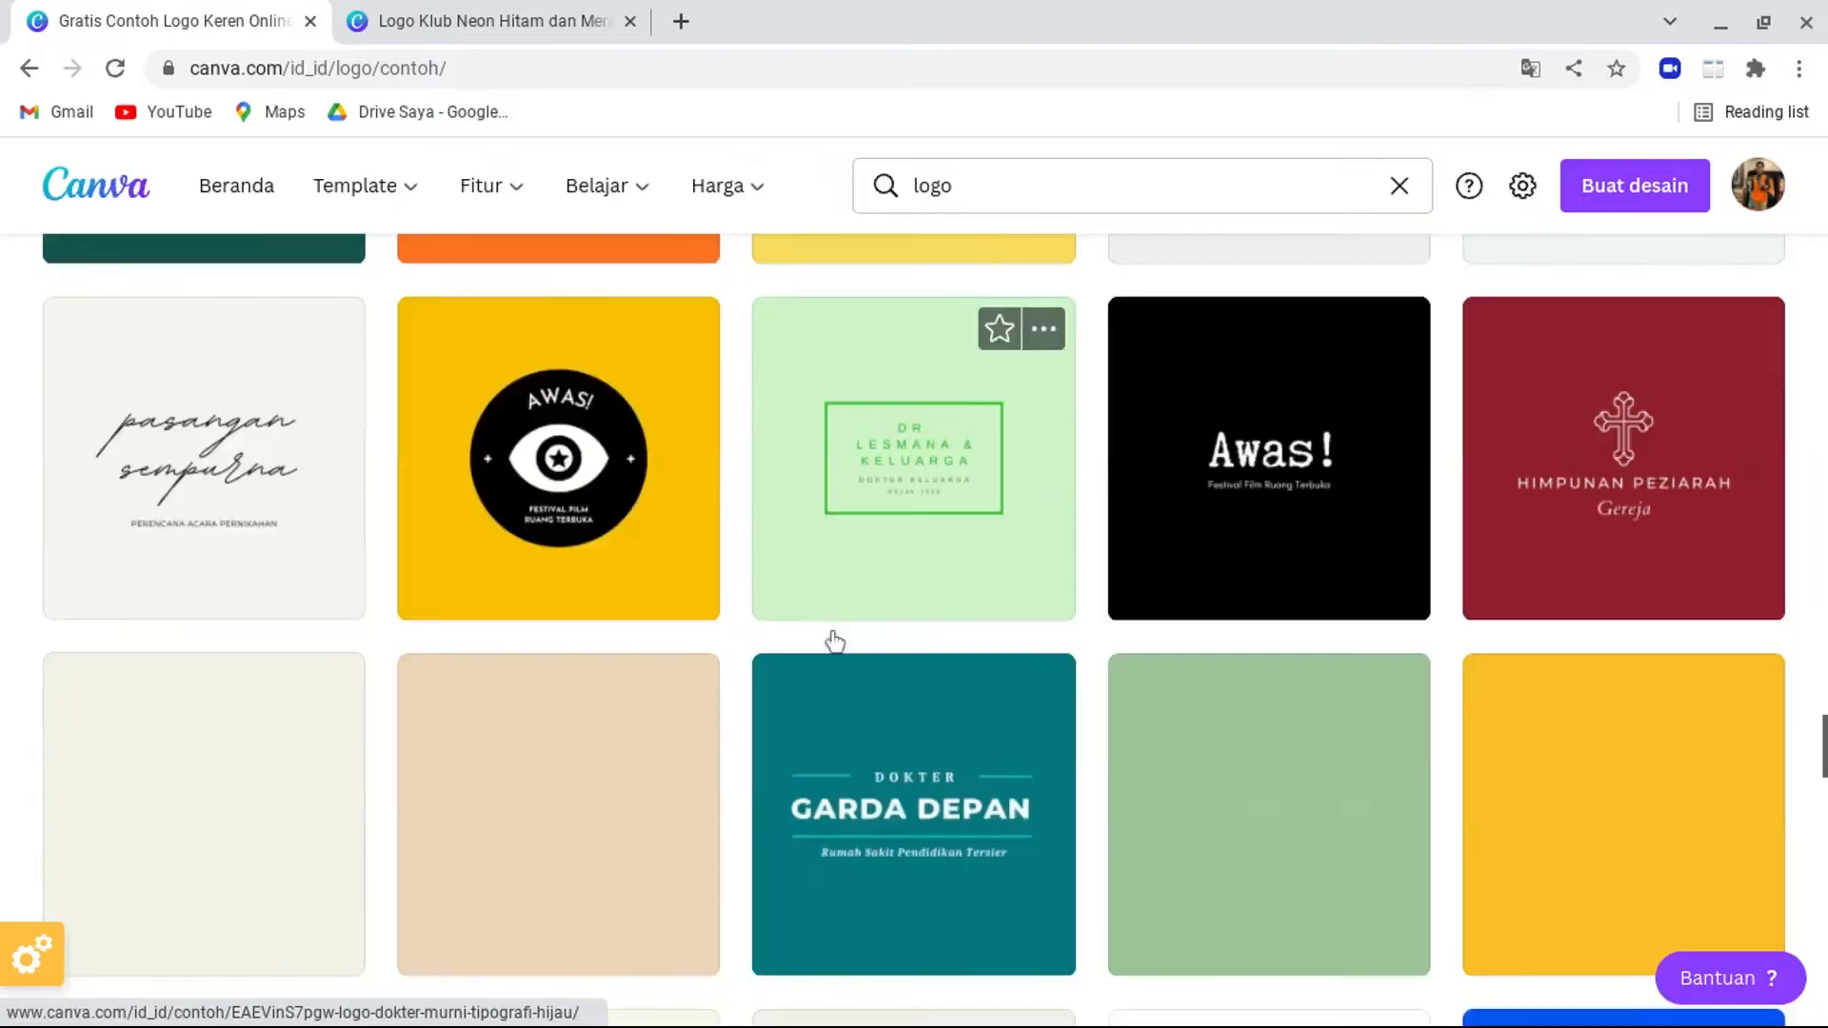
scroll(842, 619, down, 1)
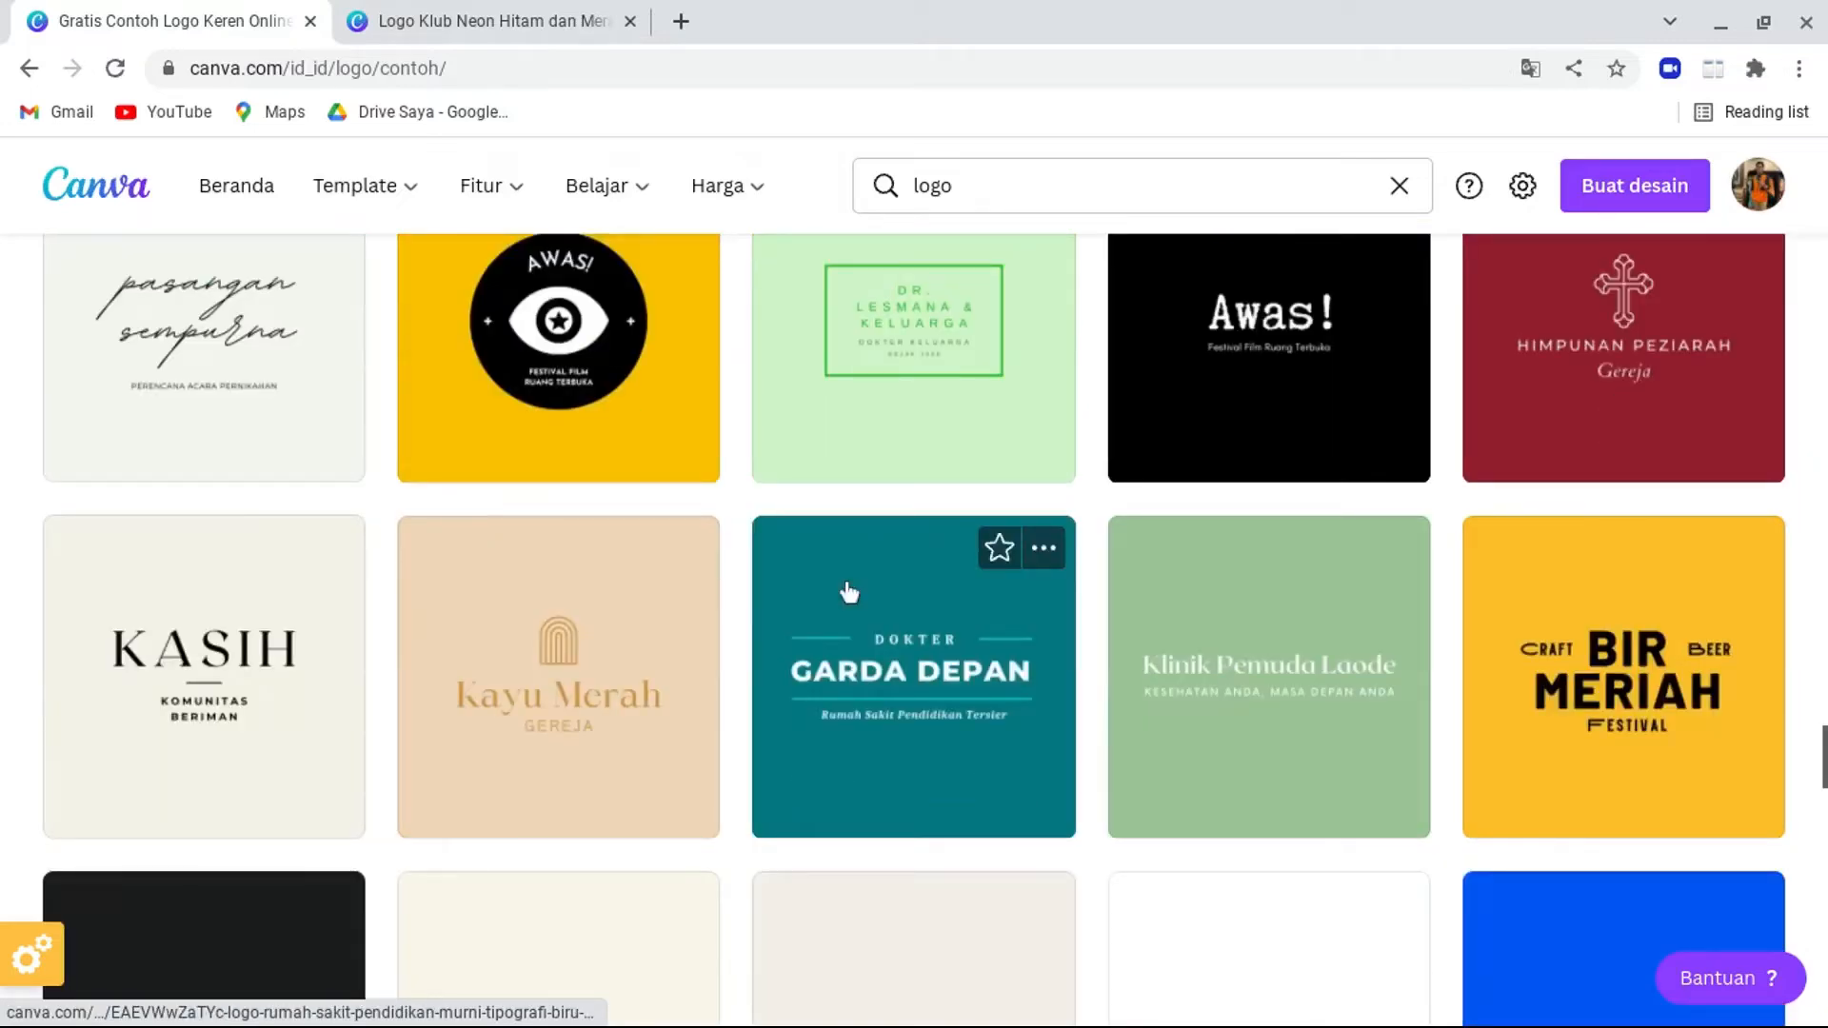
scroll(853, 559, down, 10)
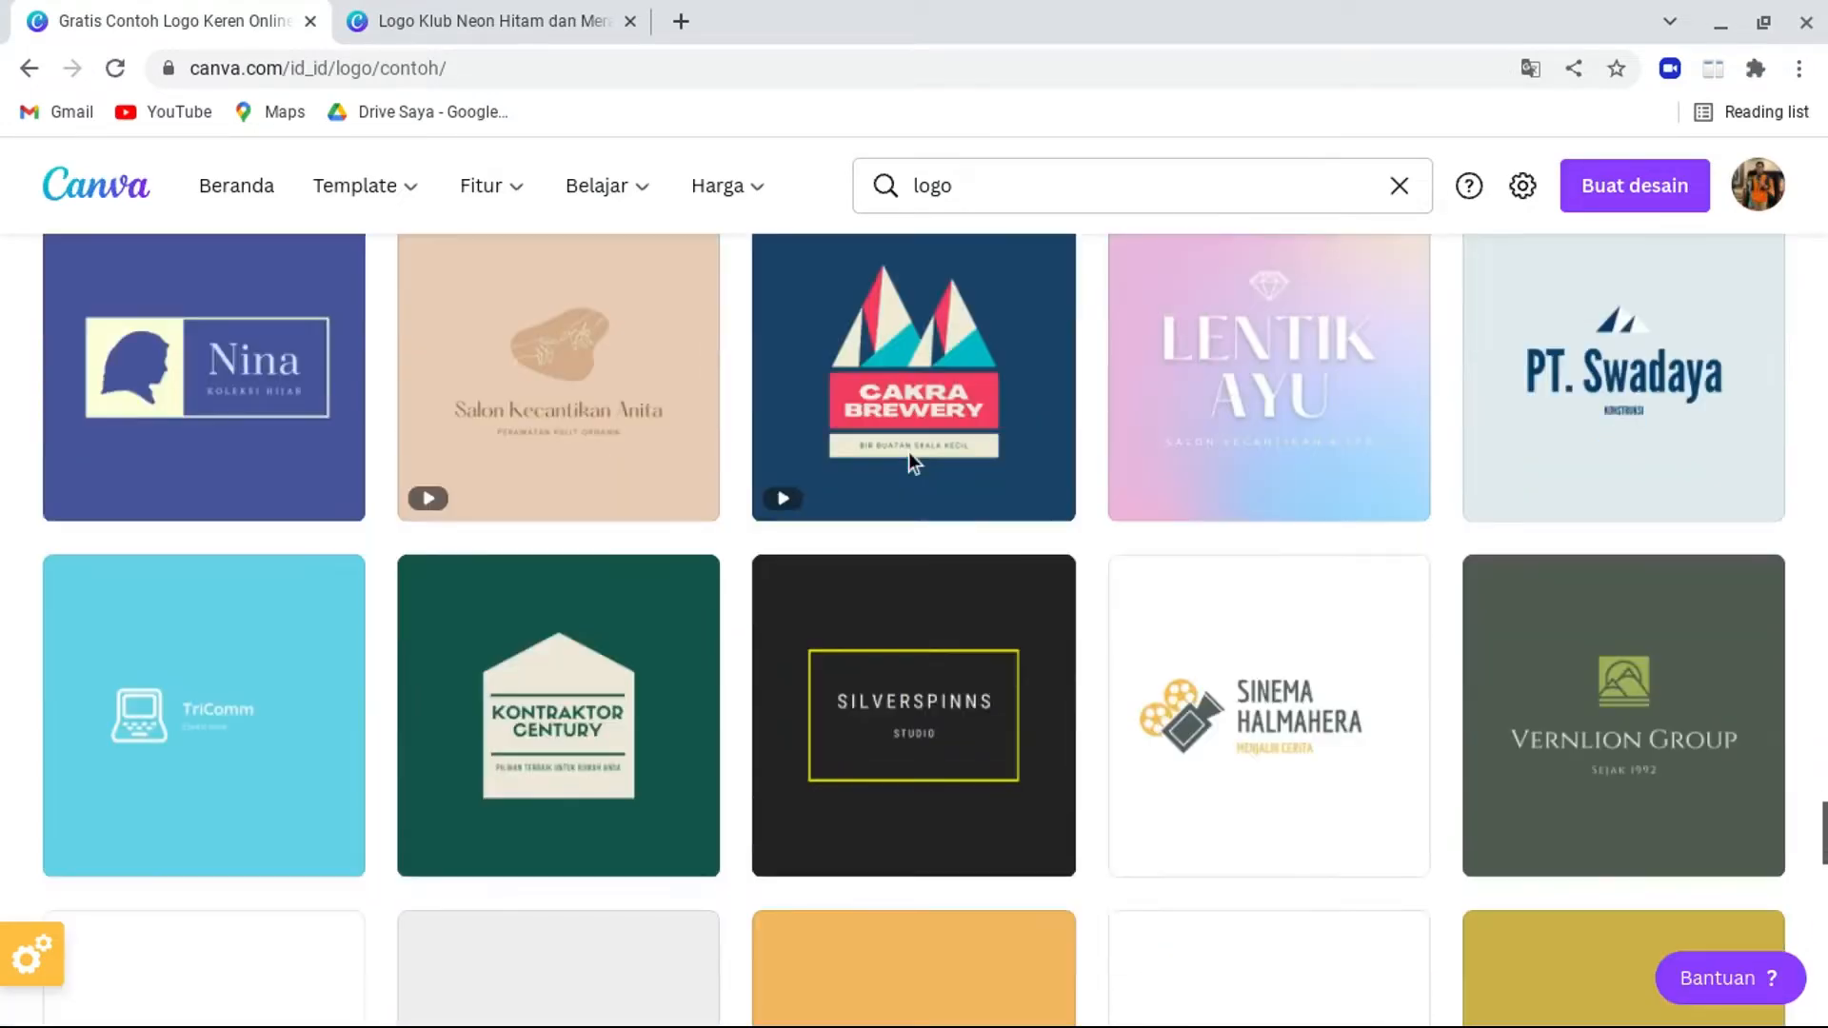
scroll(911, 463, down, 10)
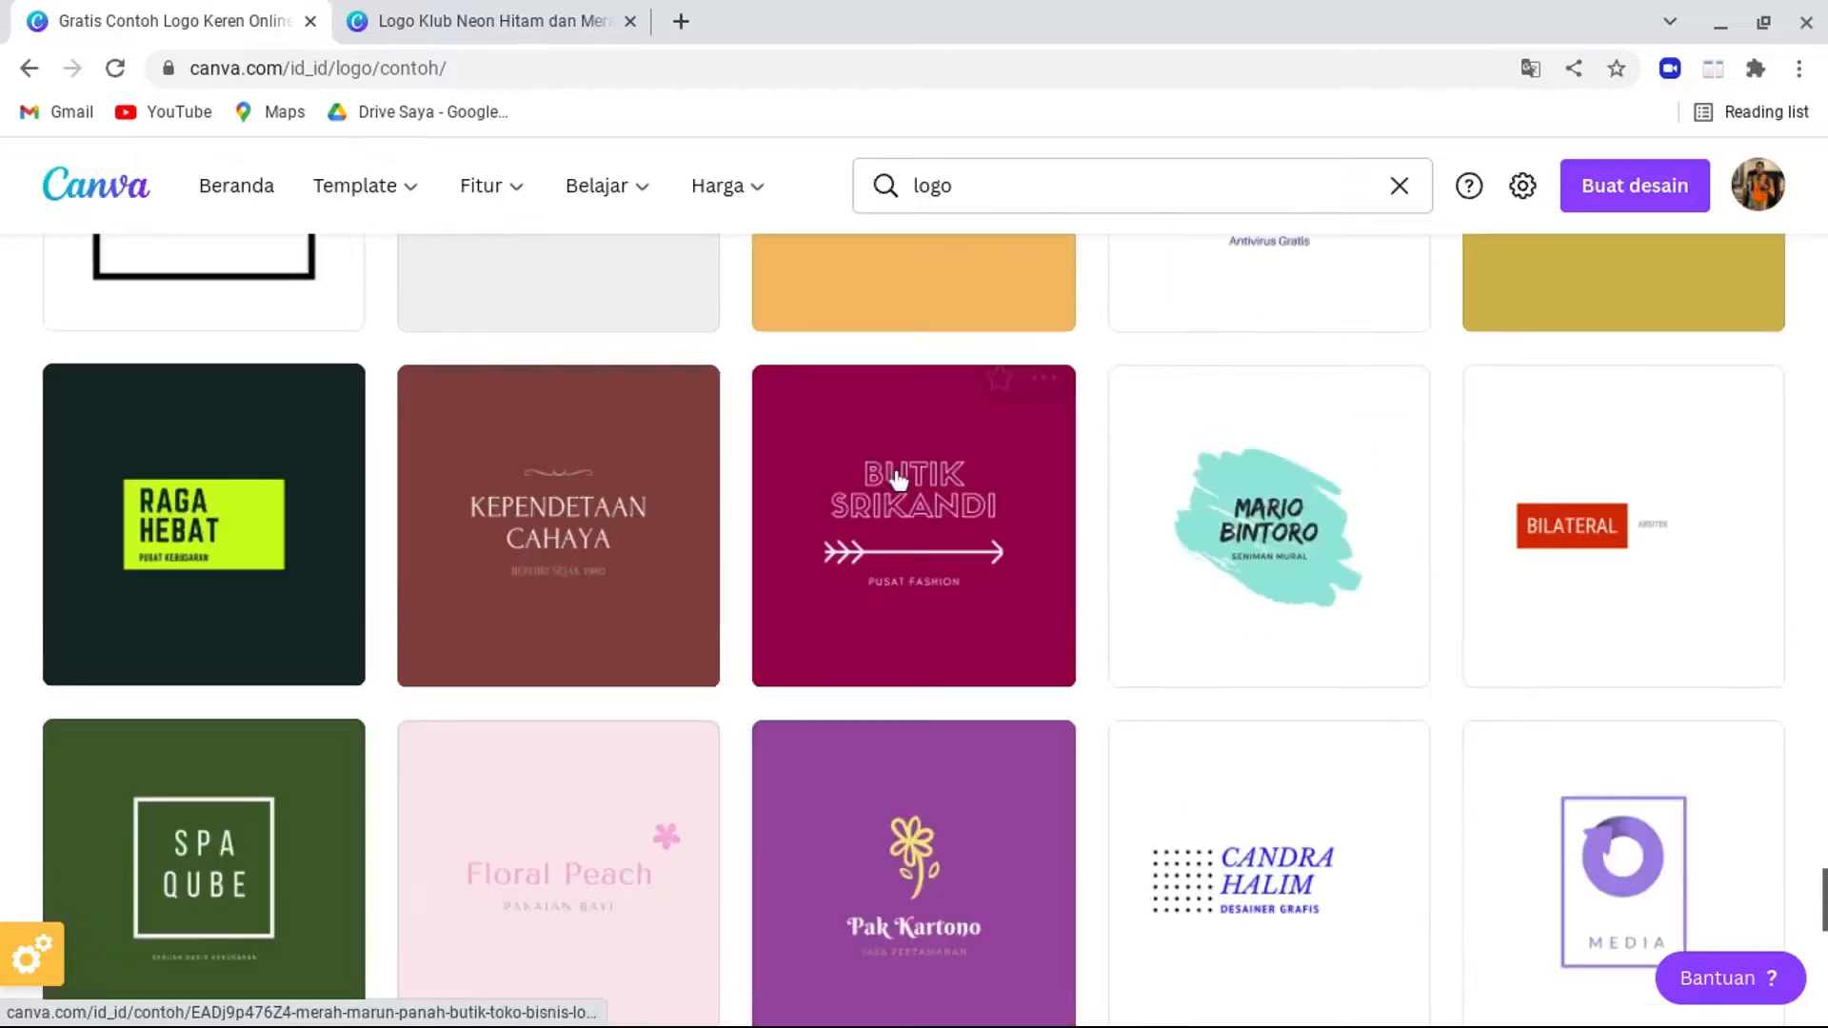
scroll(893, 490, down, 11)
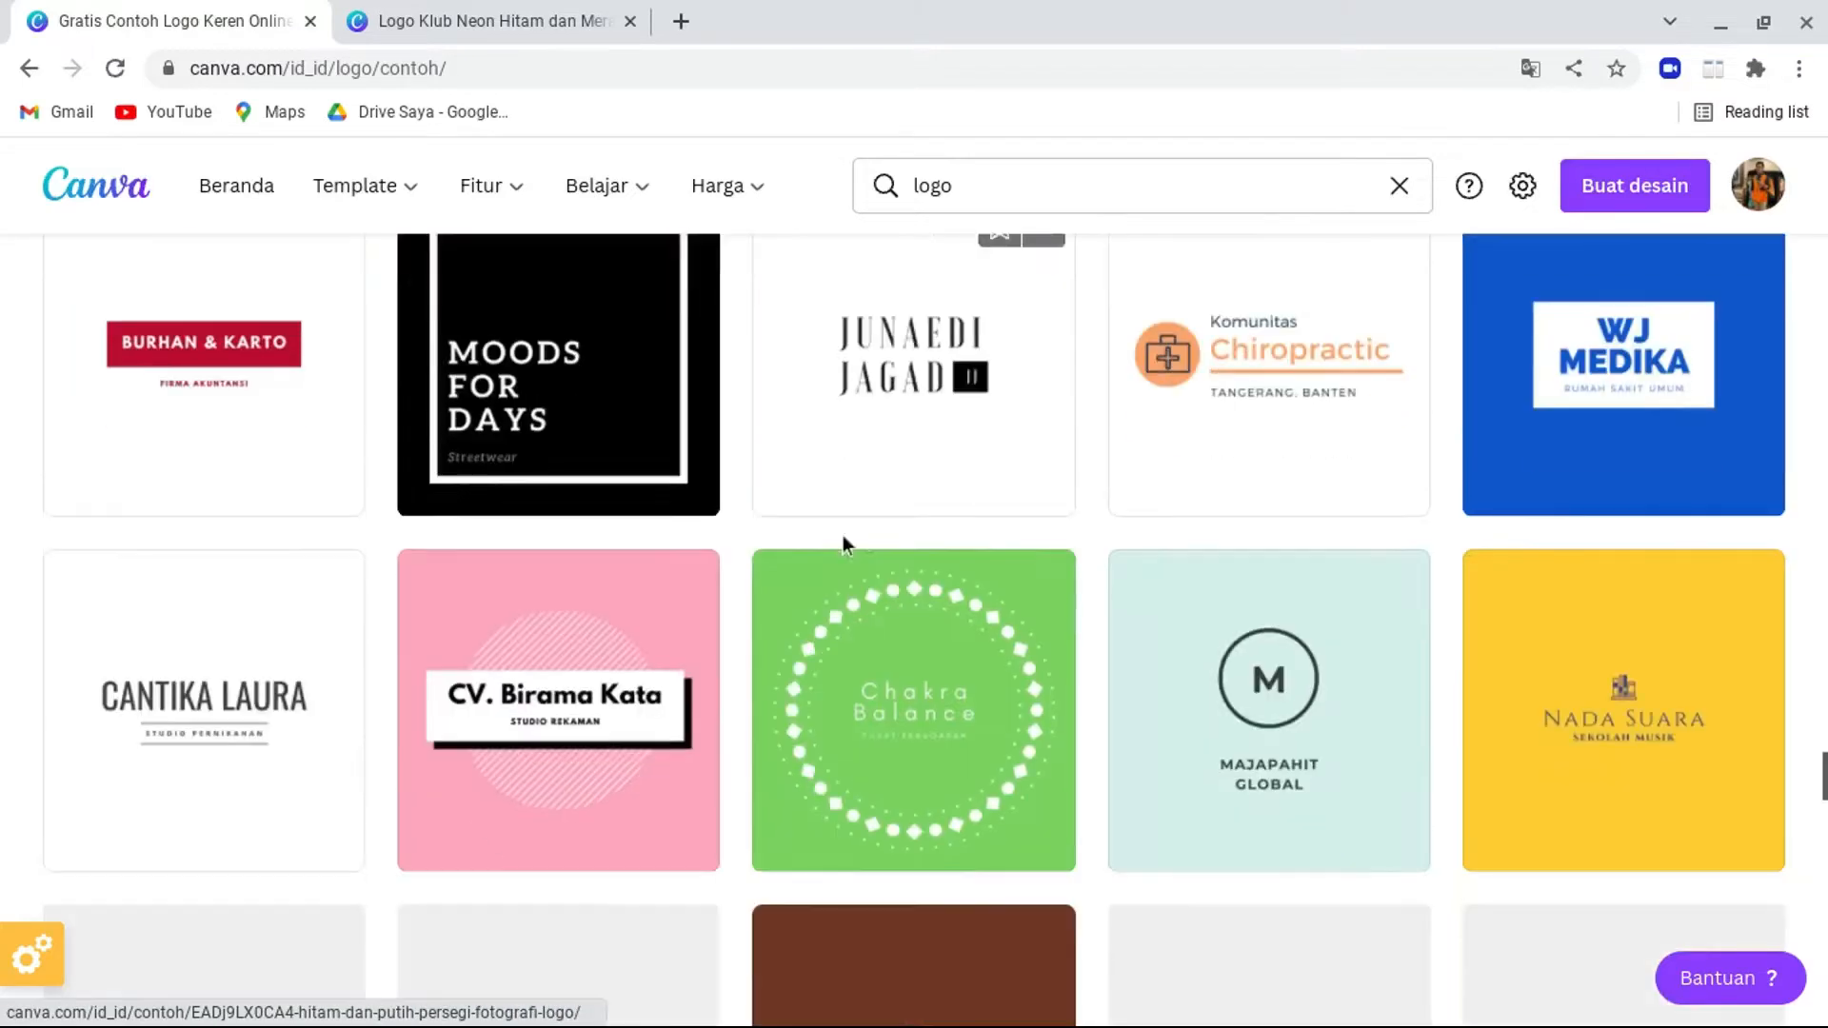
scroll(860, 528, down, 4)
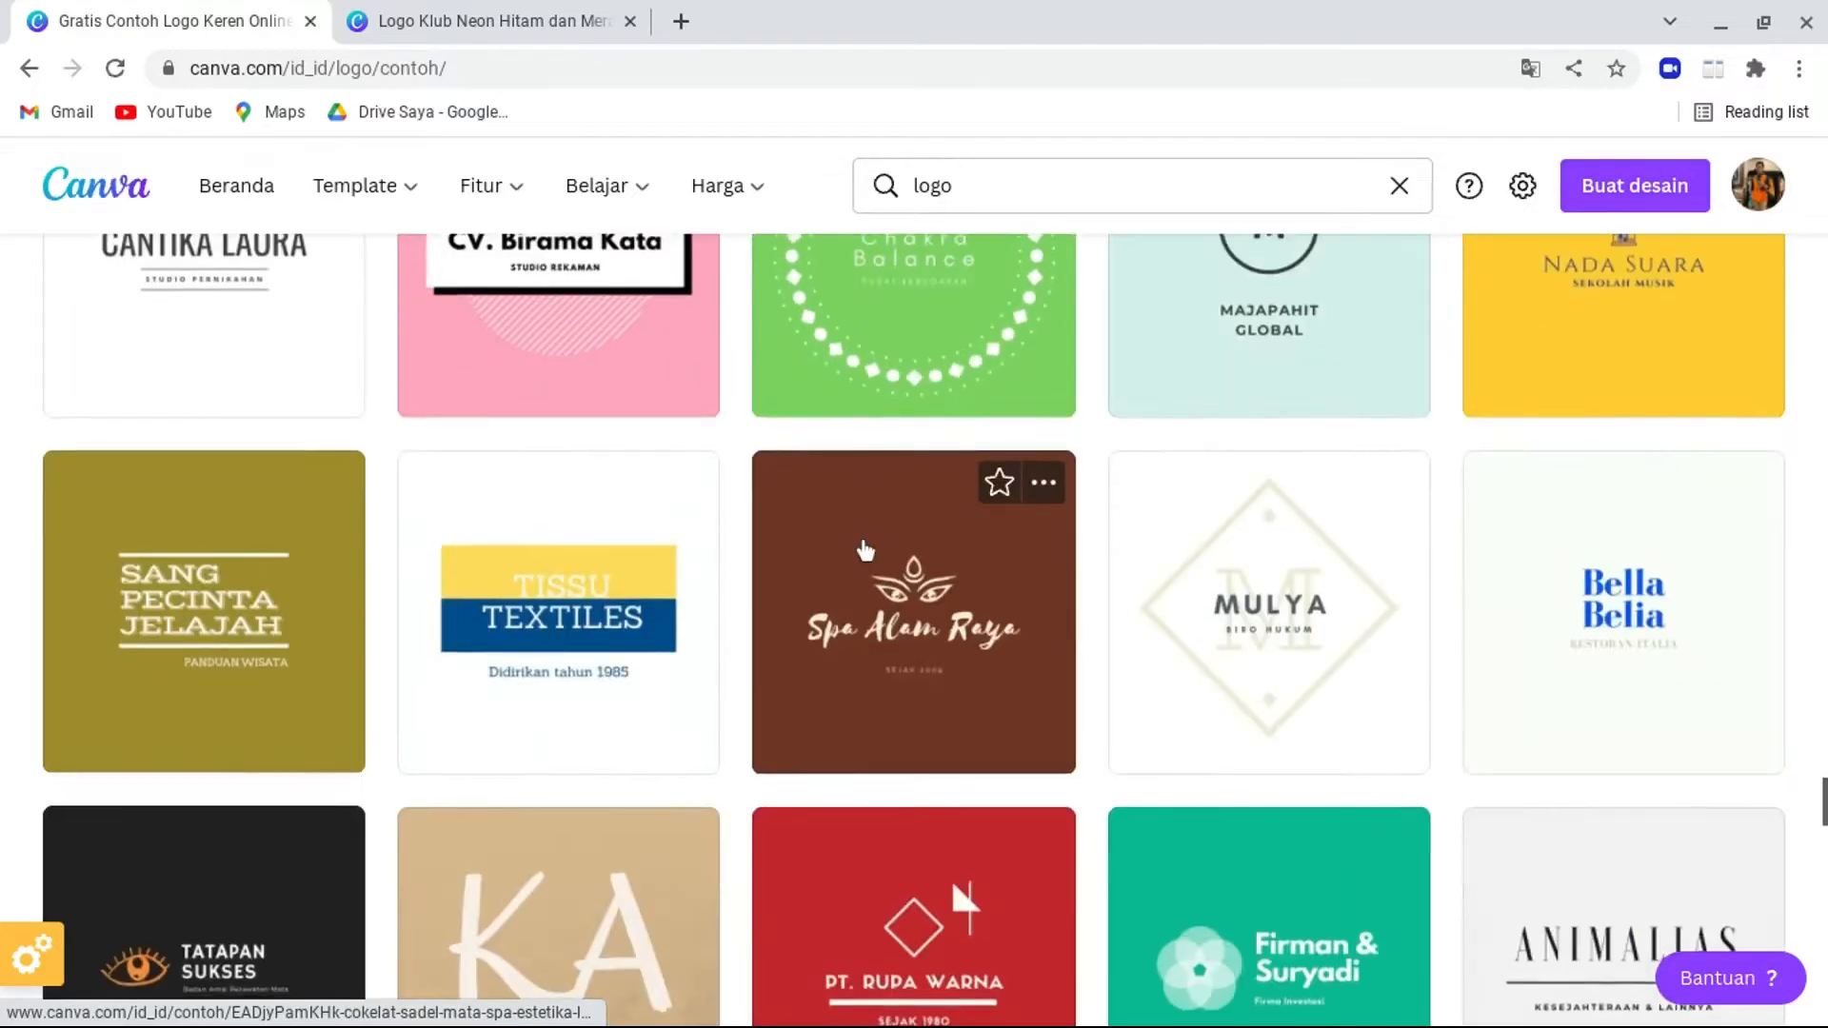
scroll(864, 540, down, 4)
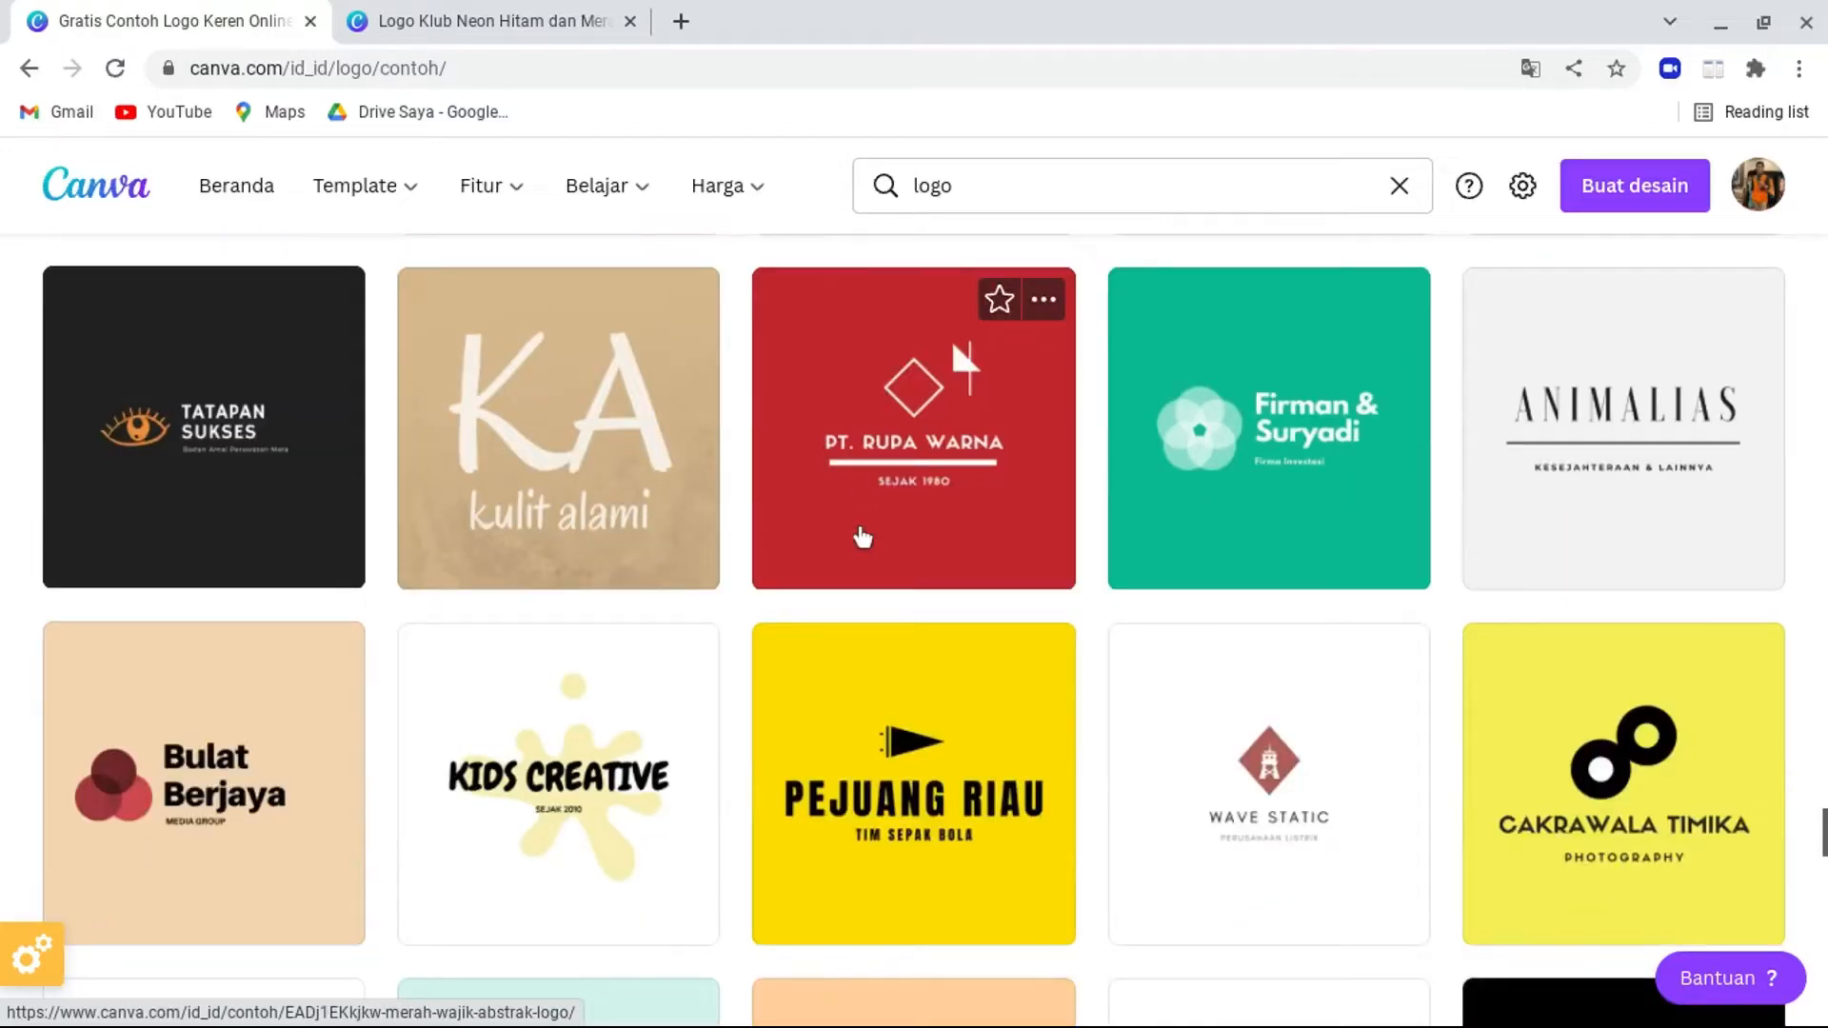
scroll(862, 538, down, 15)
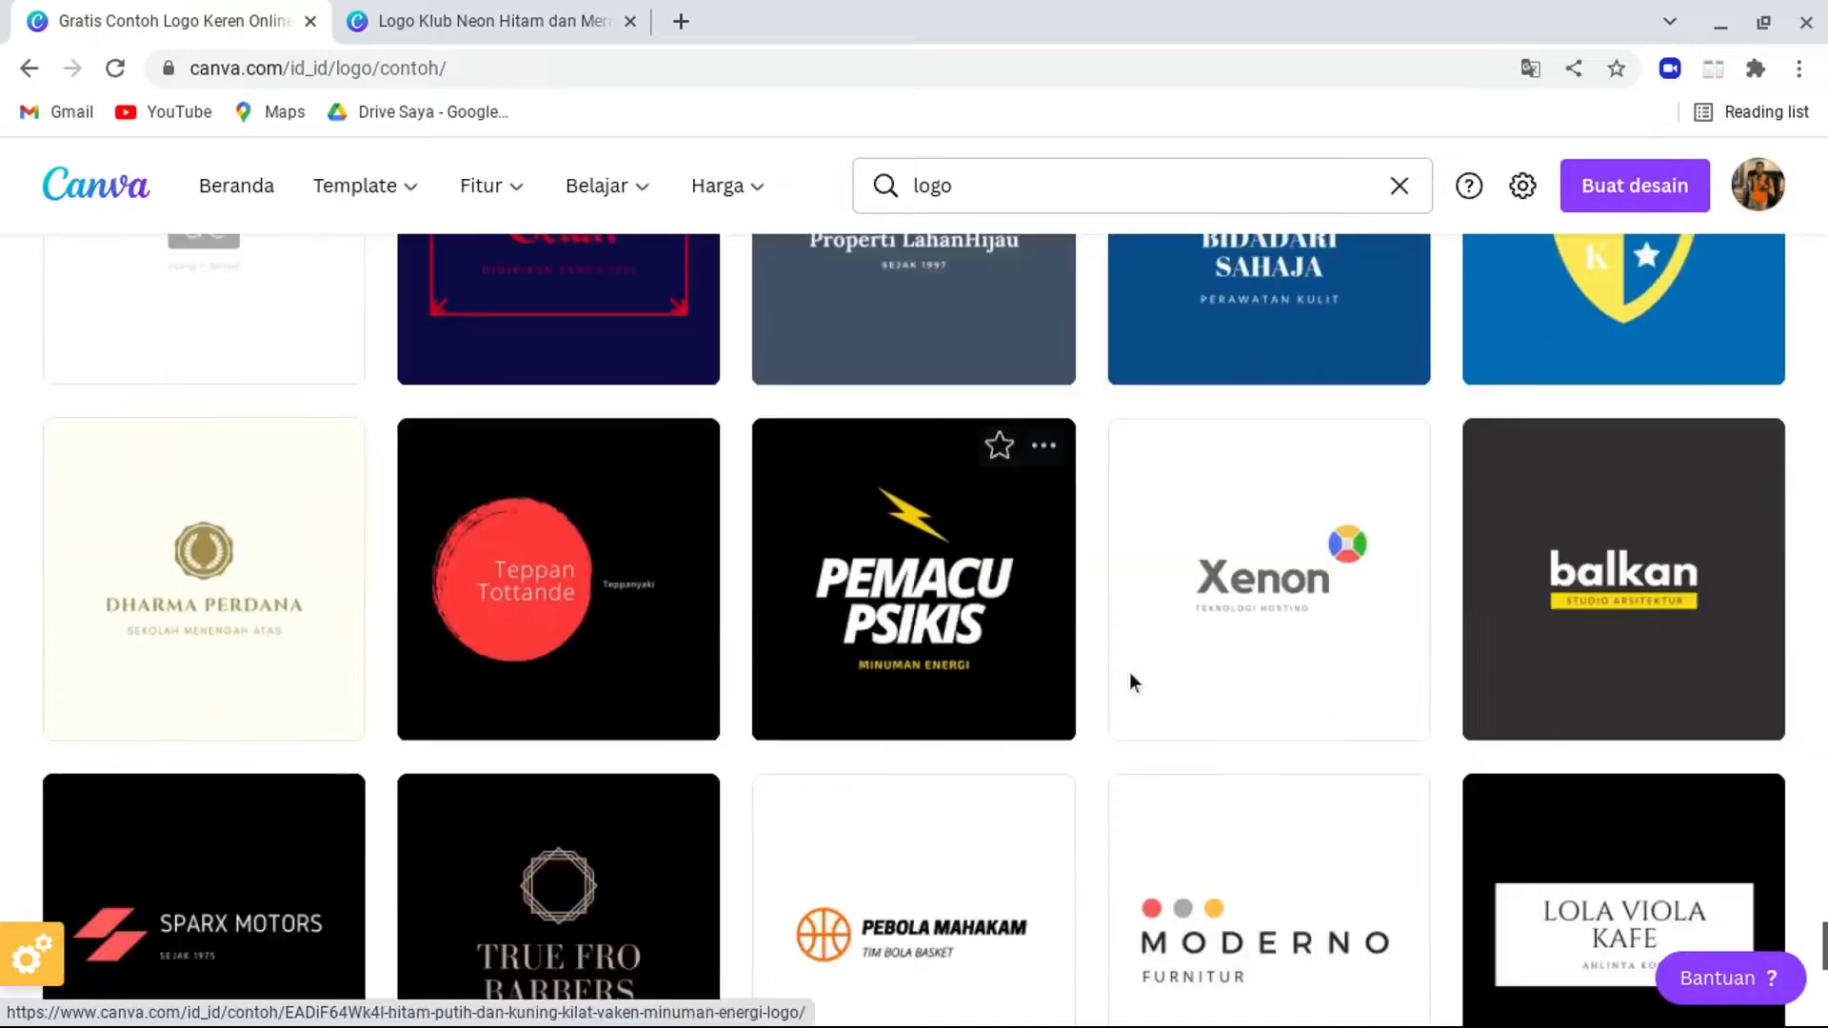
scroll(1129, 673, down, 10)
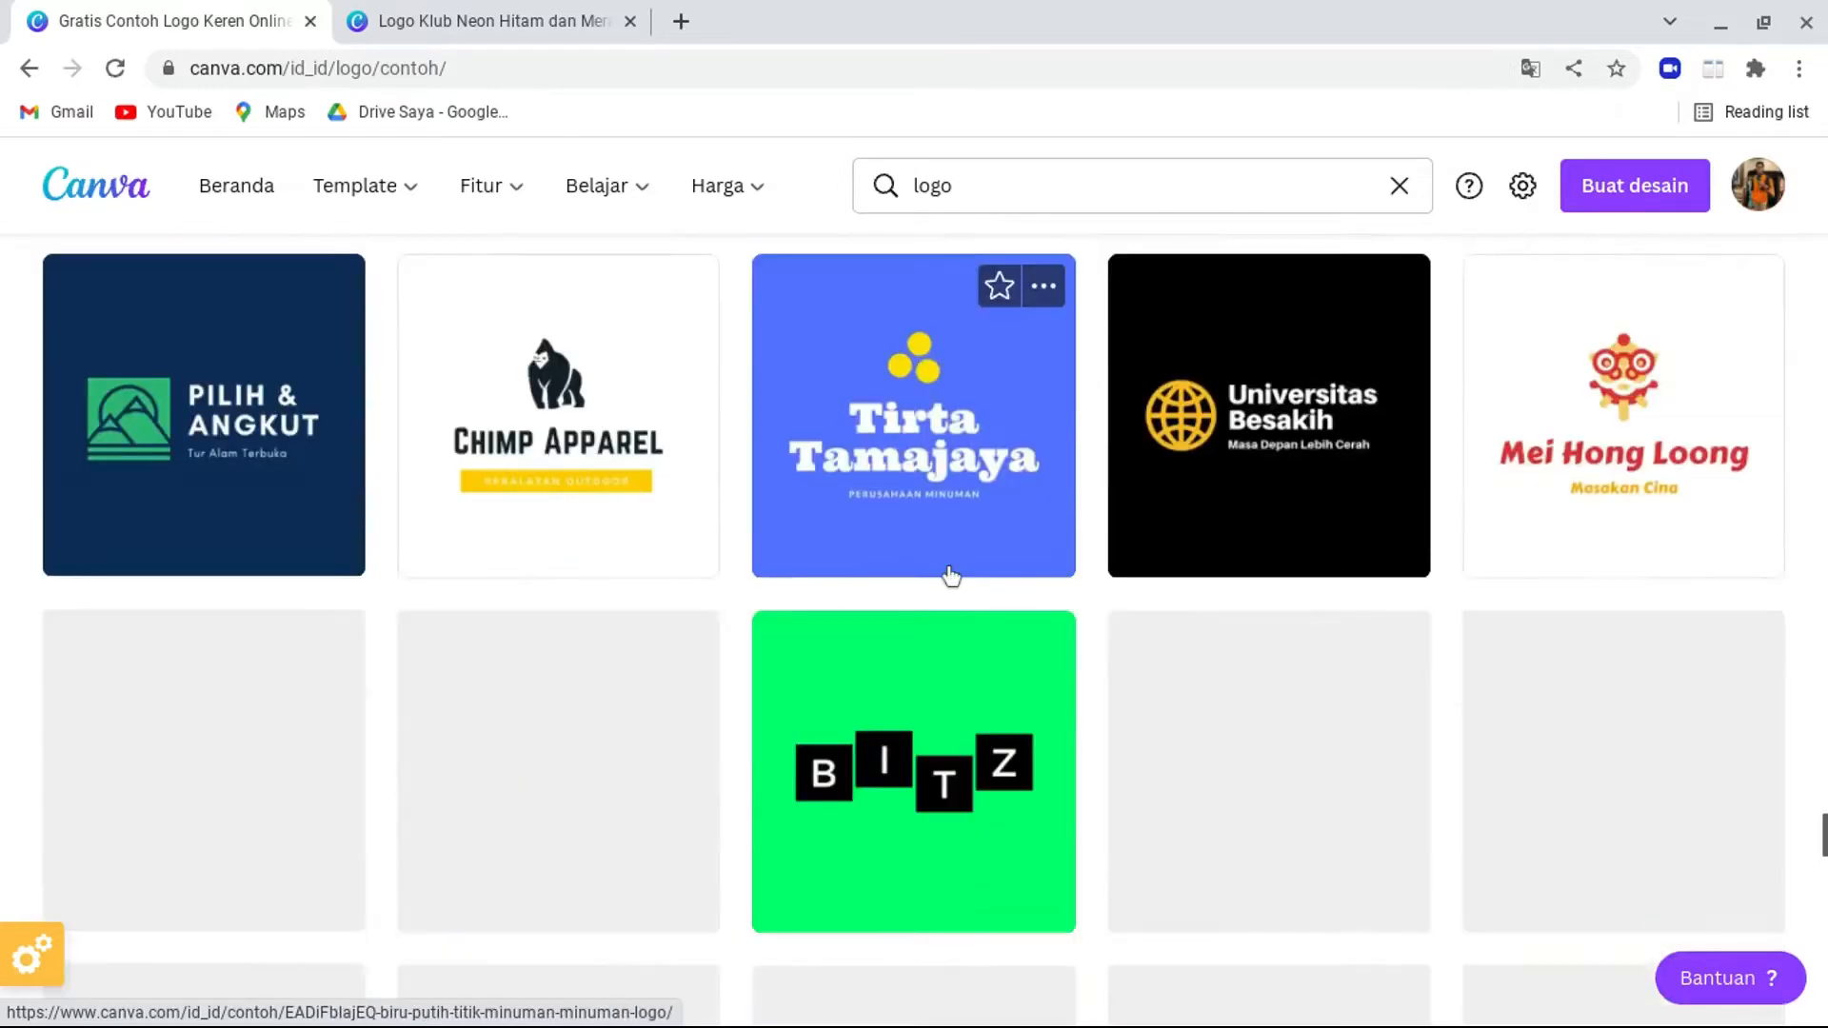
scroll(953, 581, down, 5)
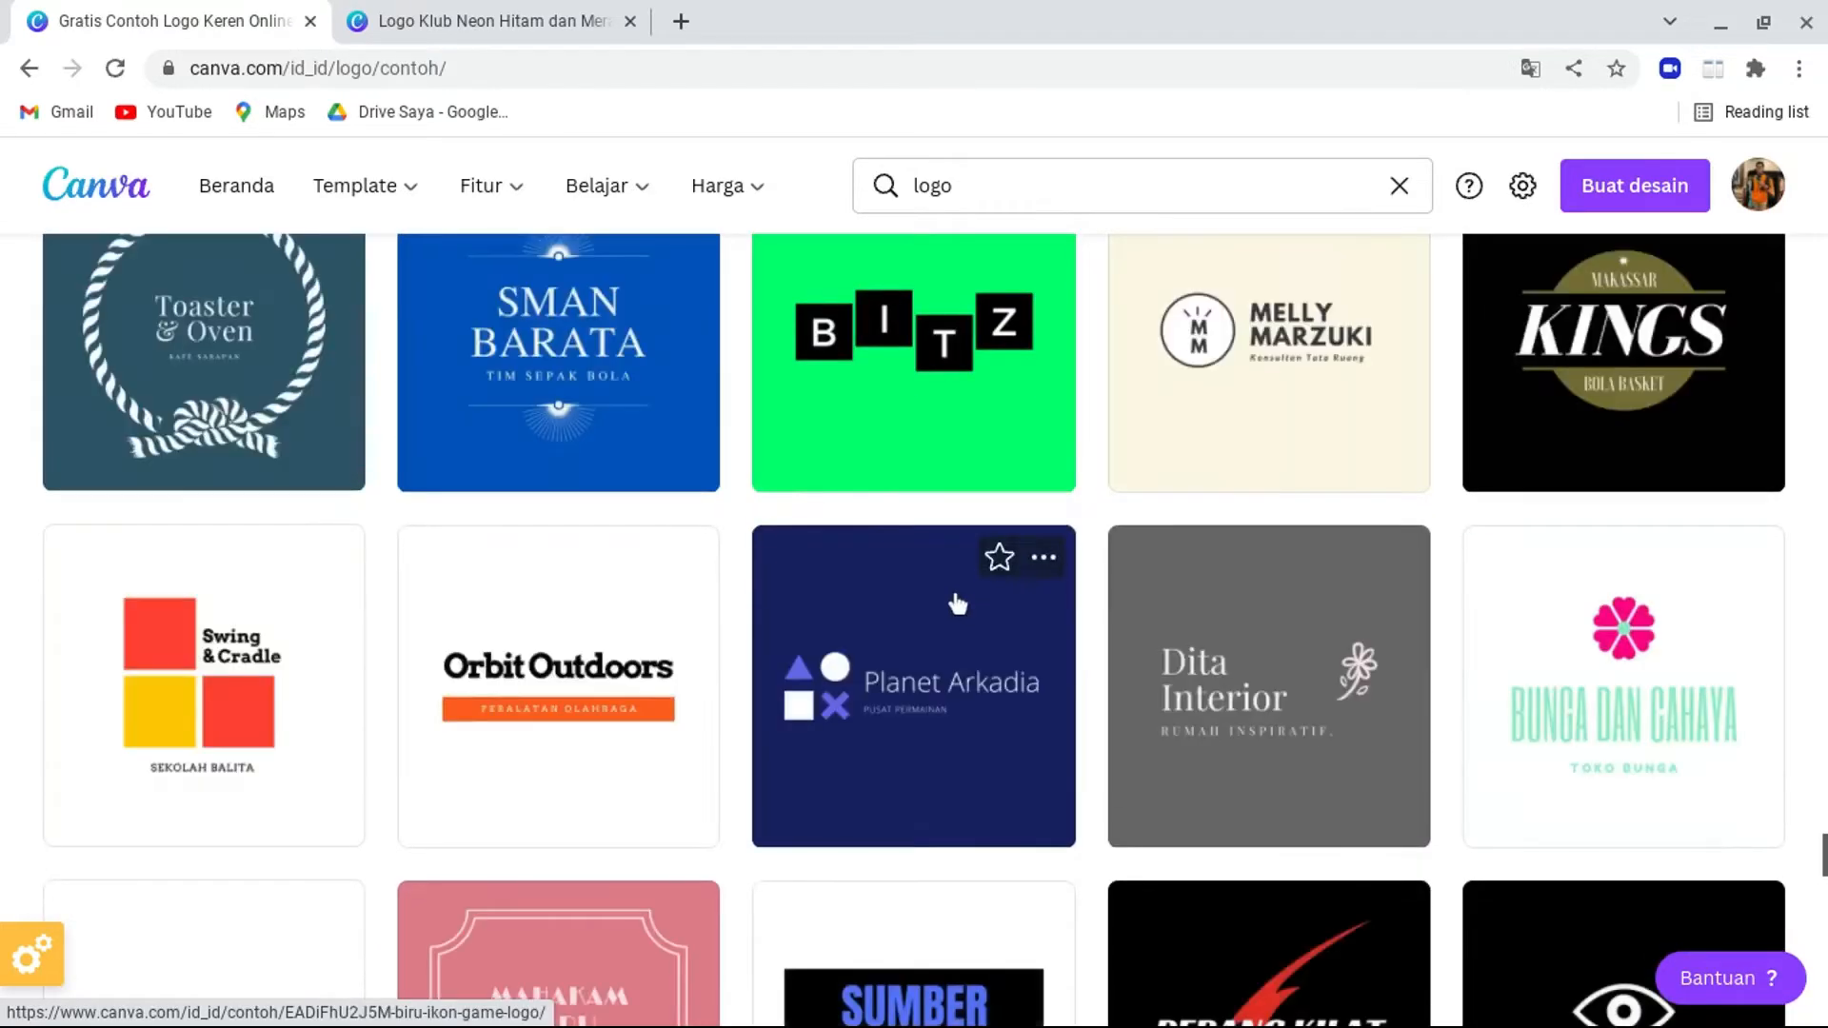
scroll(952, 595, down, 8)
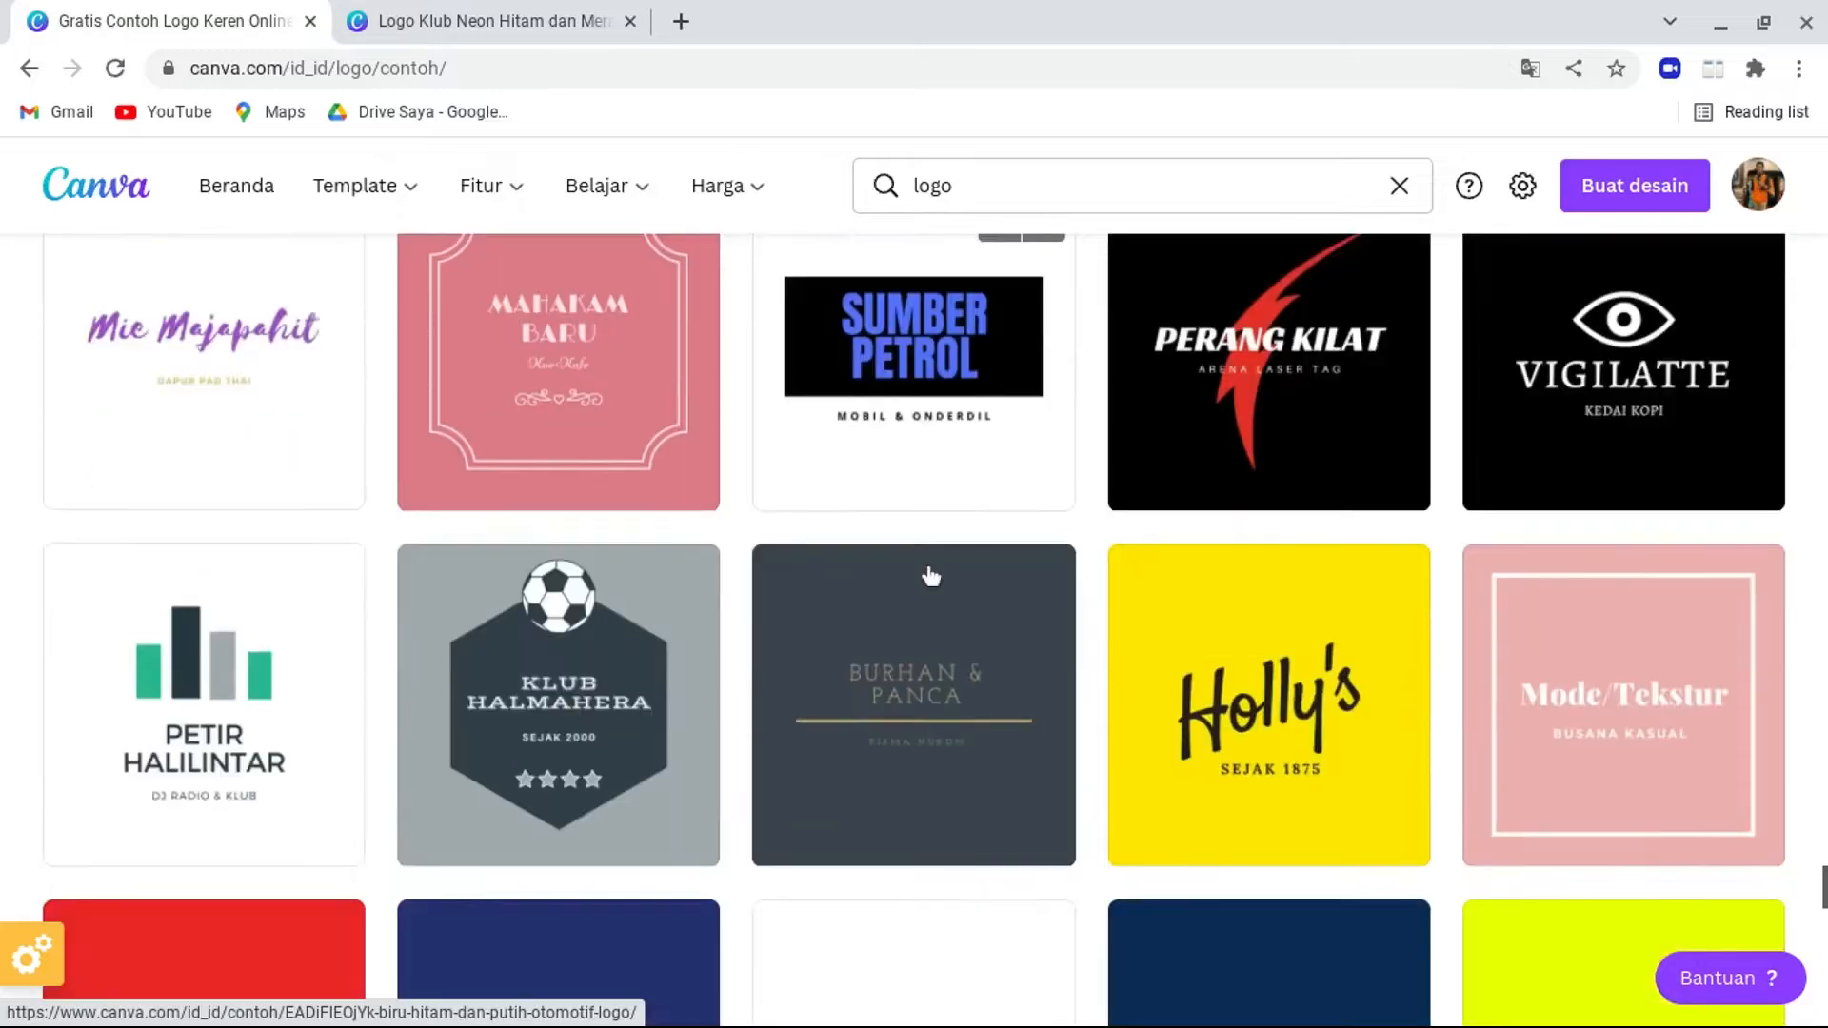
scroll(914, 576, down, 10)
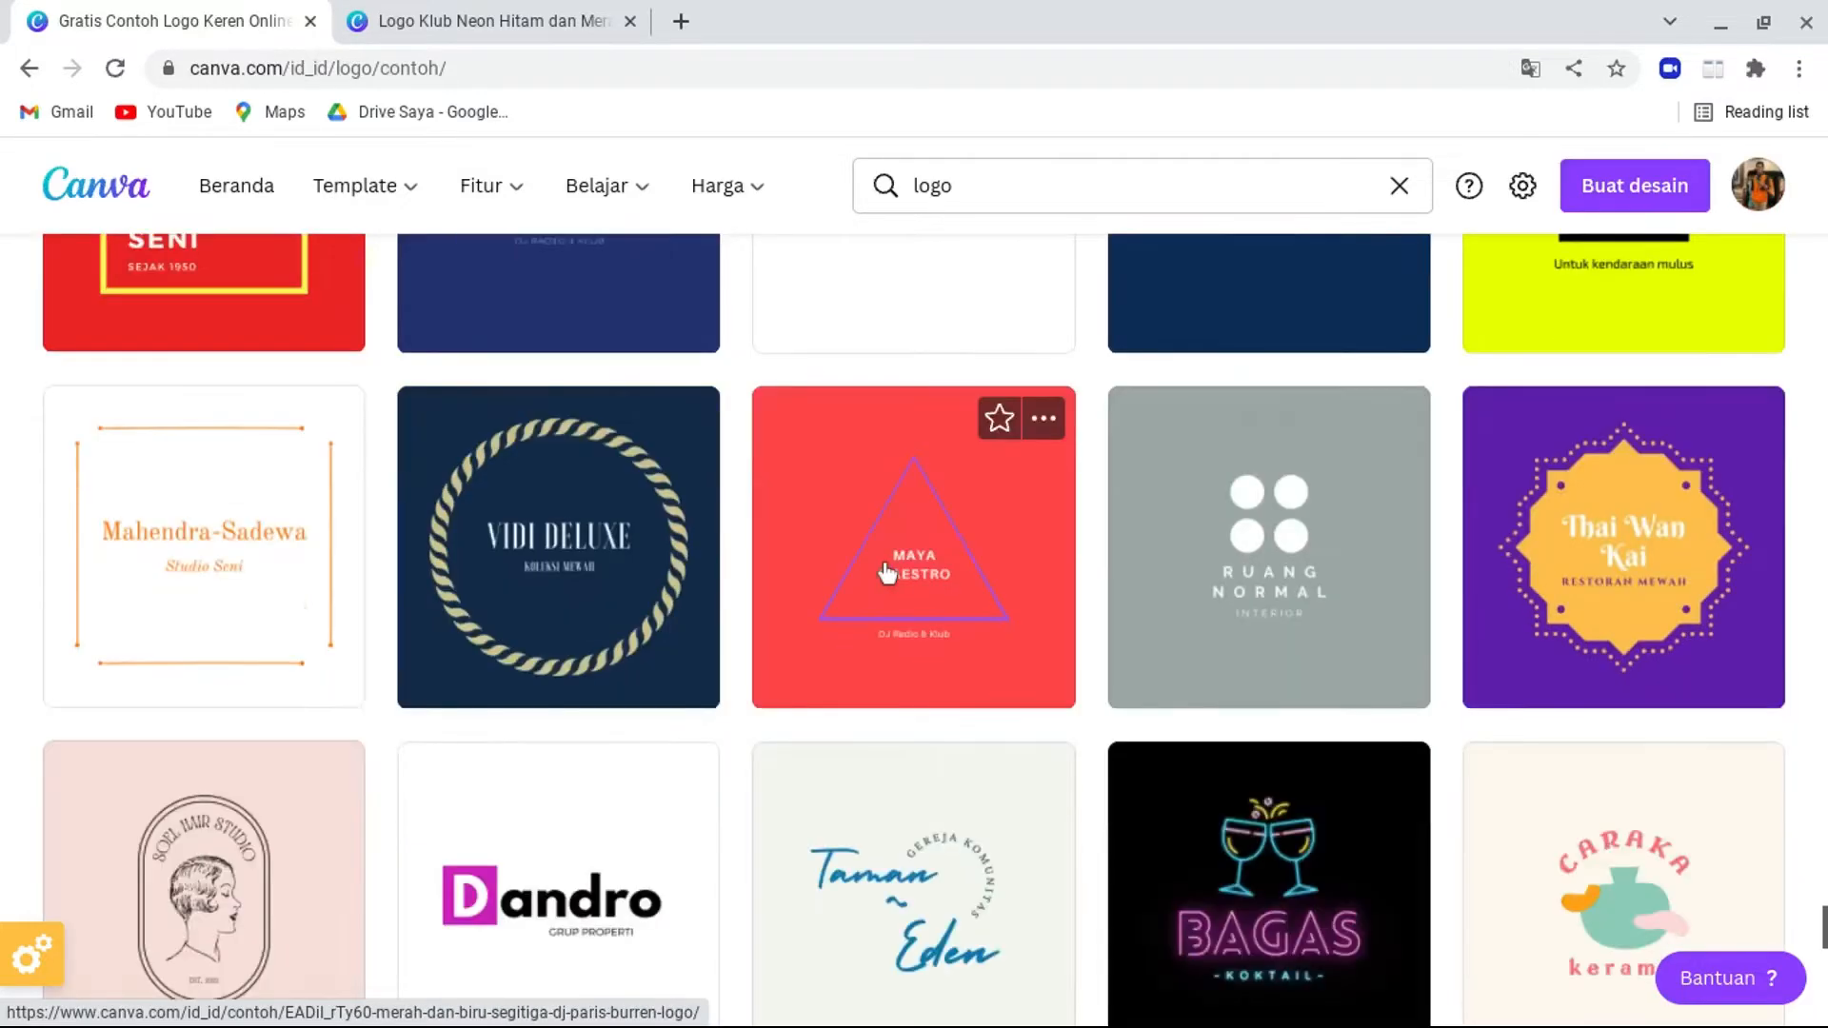
scroll(885, 571, down, 4)
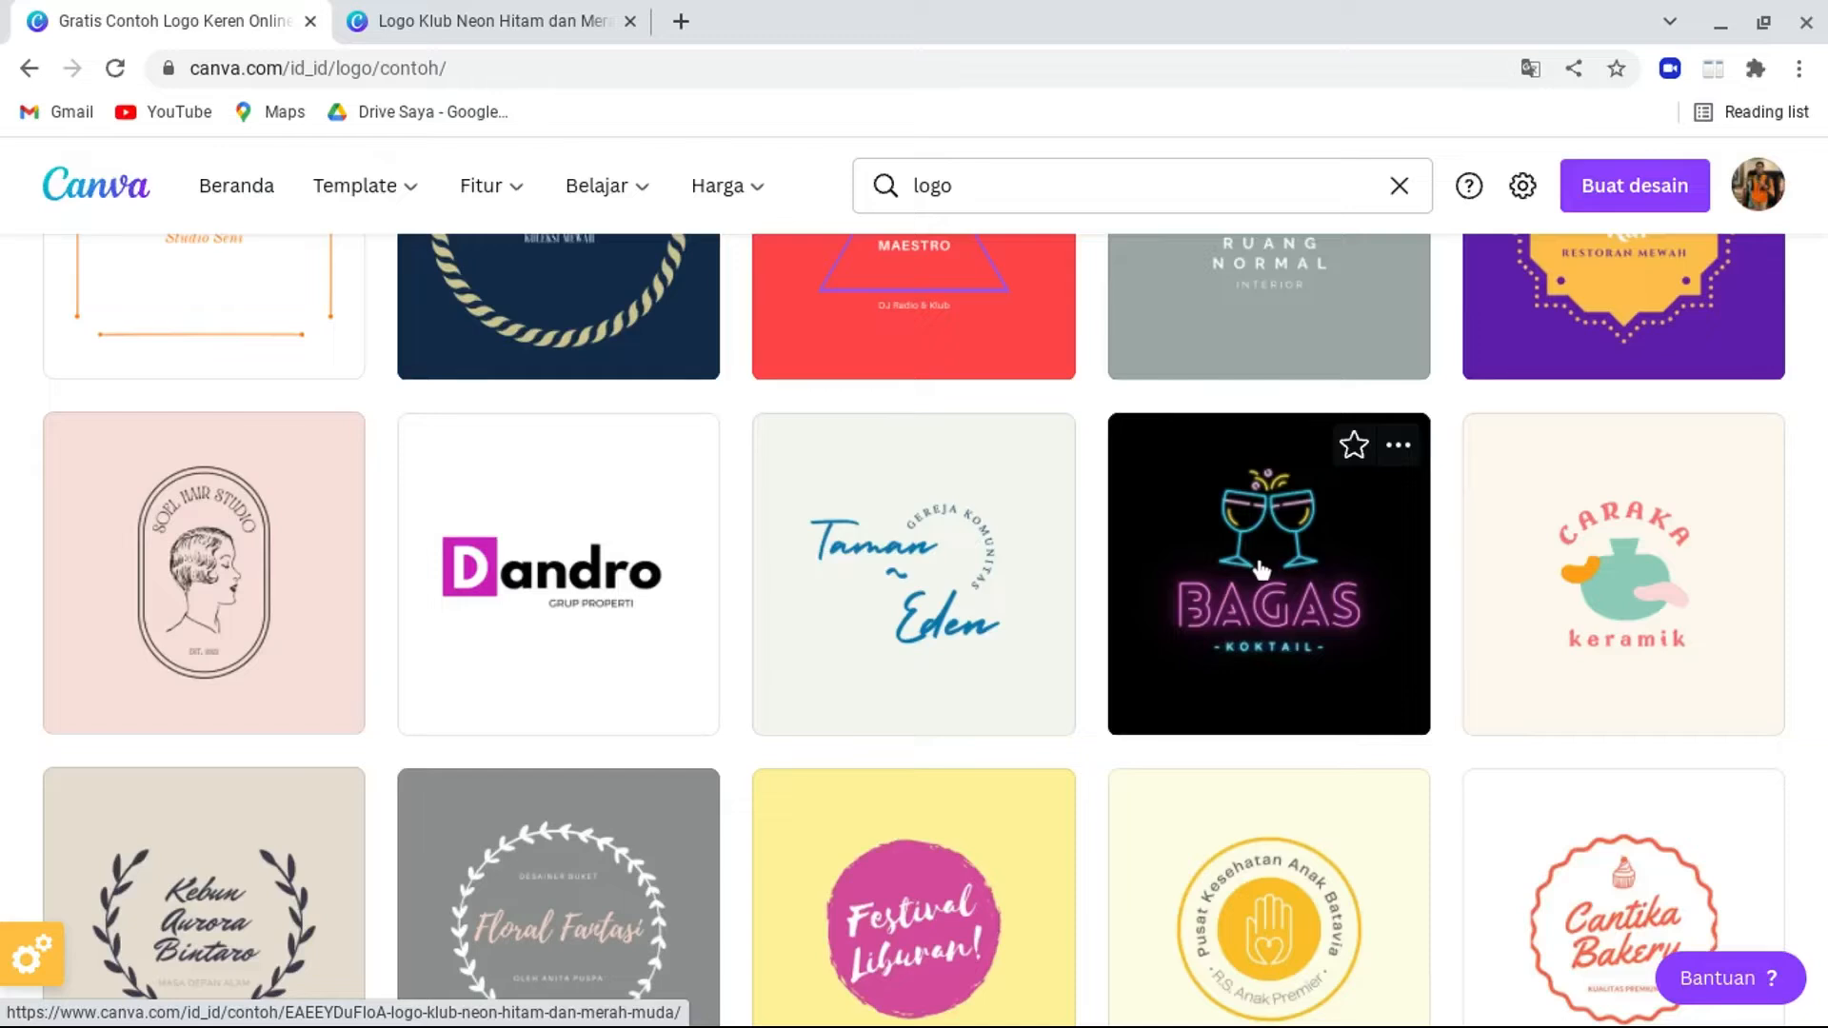
Choose the "Logo Klub Neon Hitam dan Merah Muda" template with the neon cocktail glasses and open it for customization.
click(1262, 569)
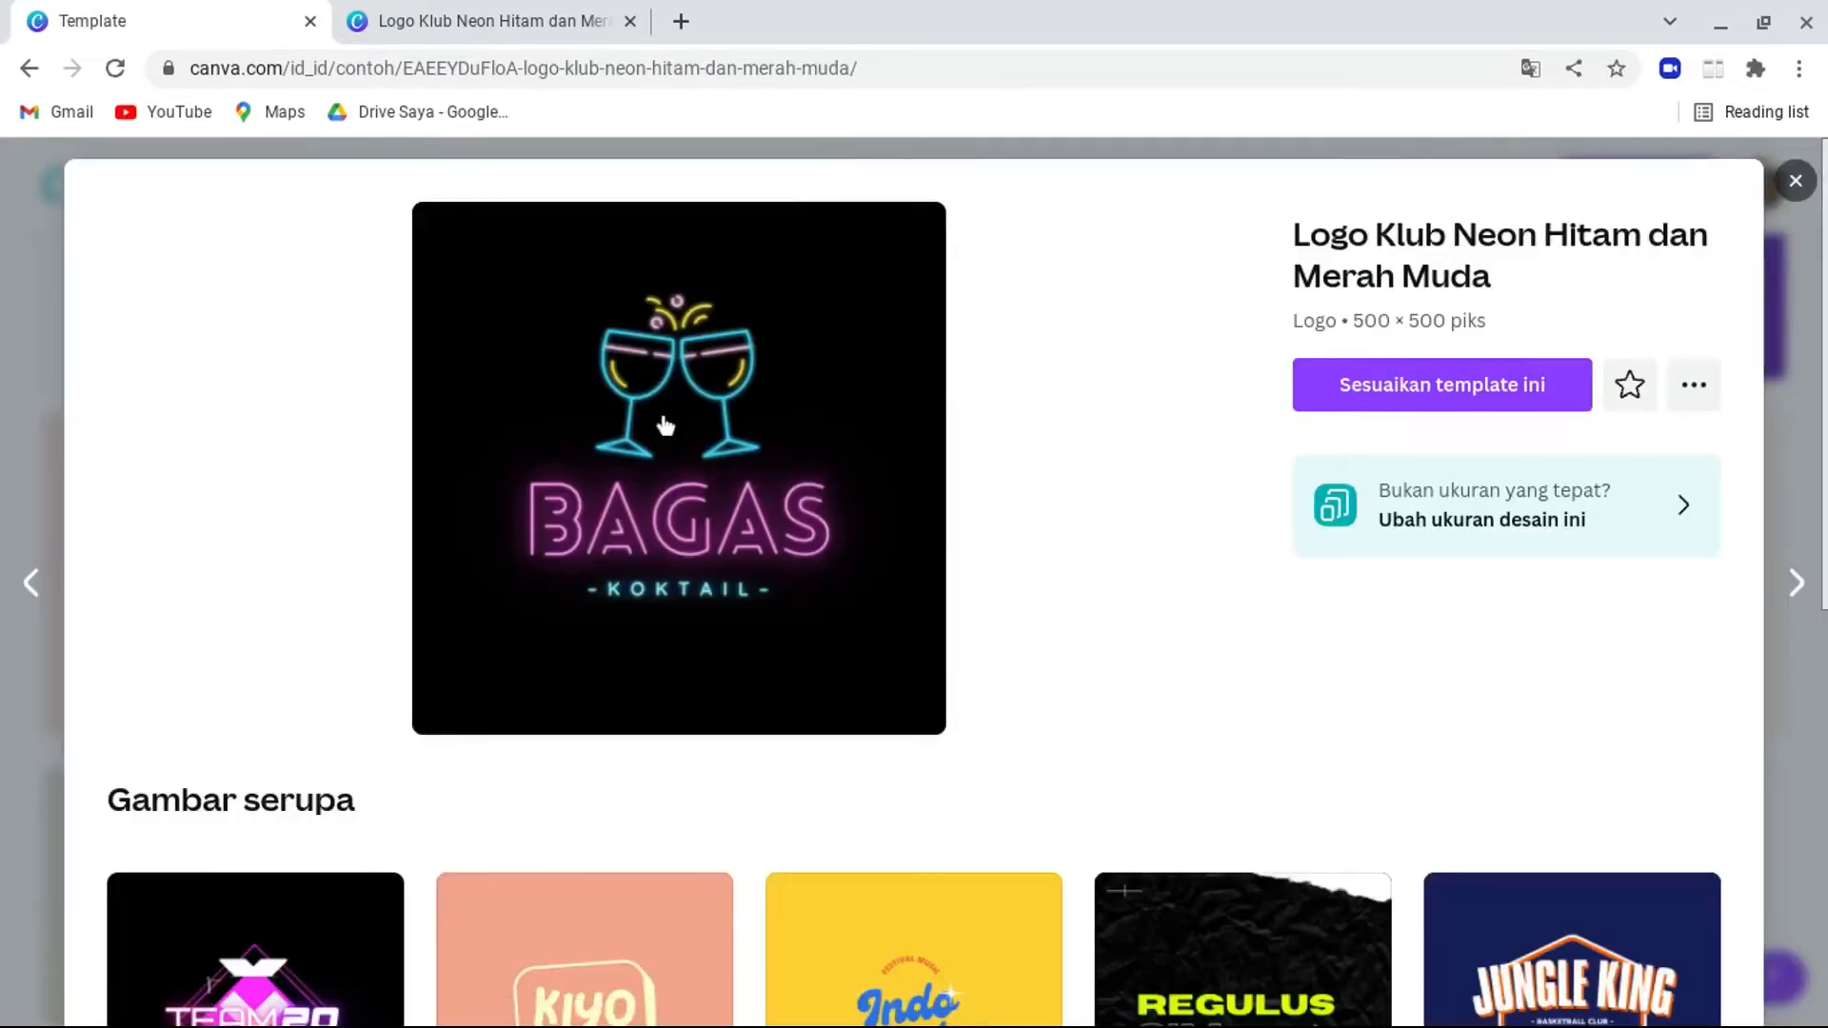
click(1413, 405)
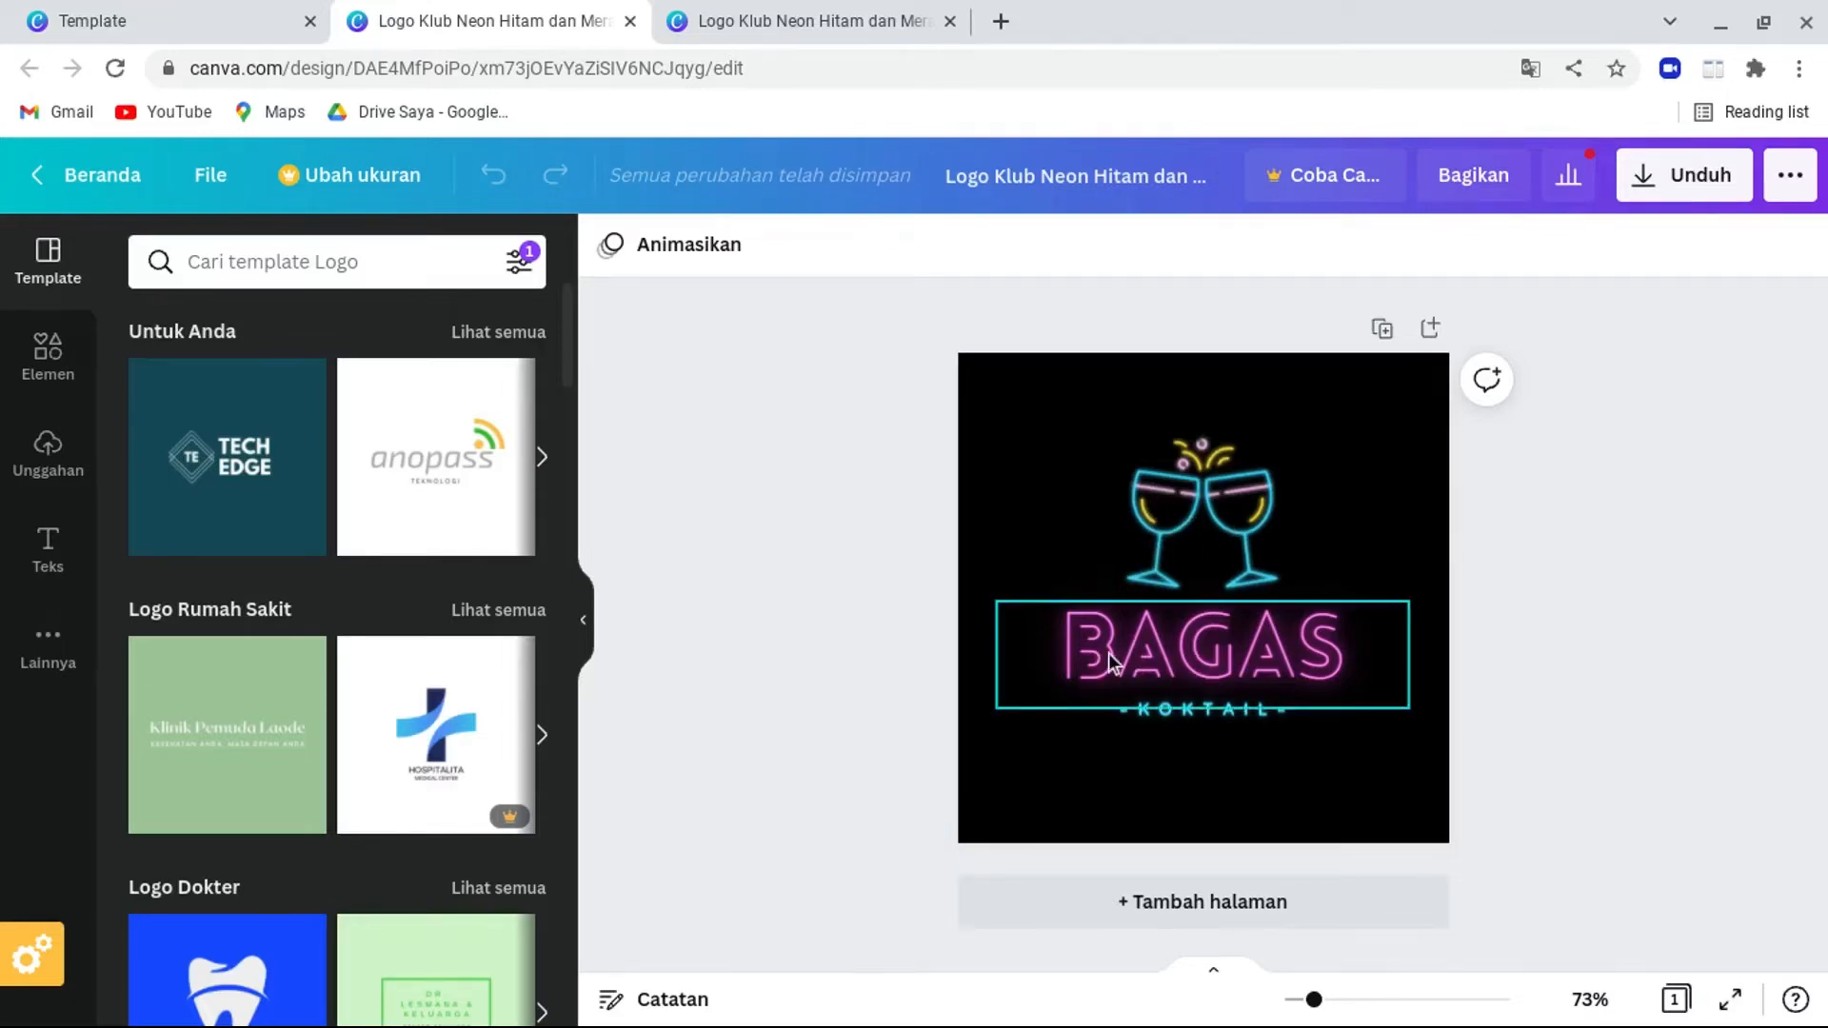
Replace the "BAGAS" headline text with "MS COFFEE SHOP".
click(1164, 654)
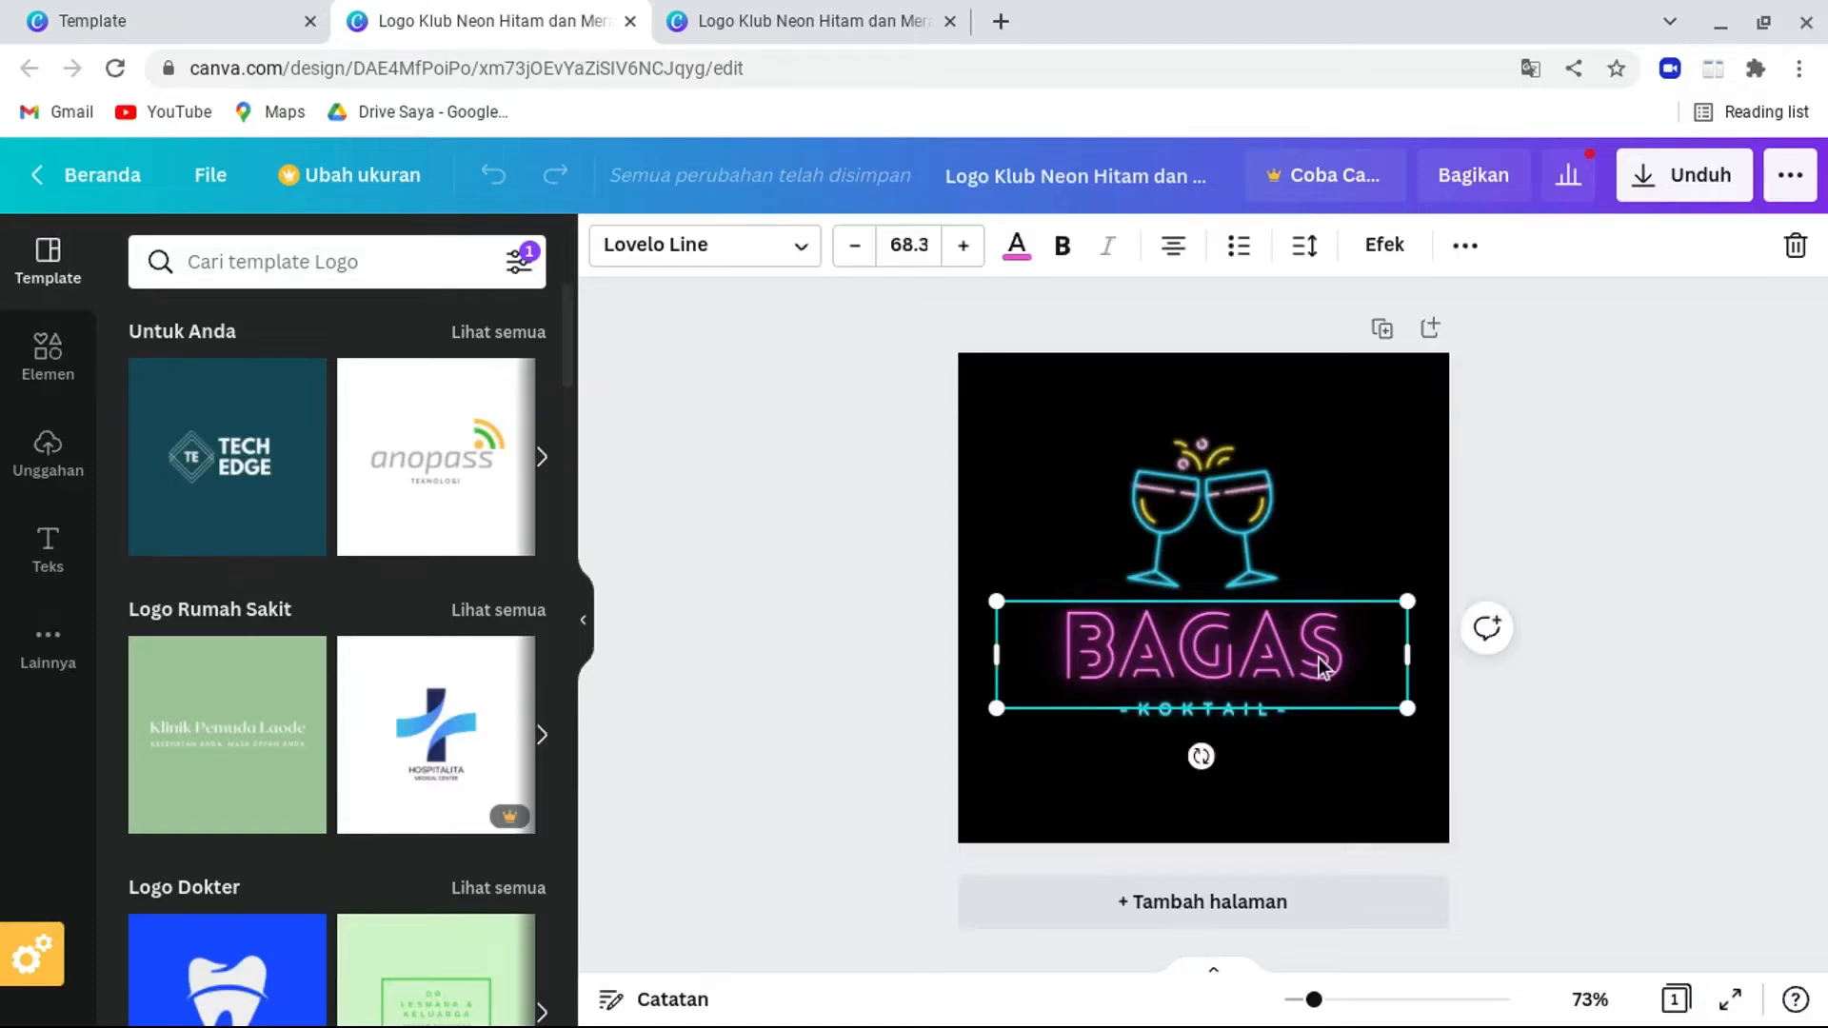
double_click(1321, 658)
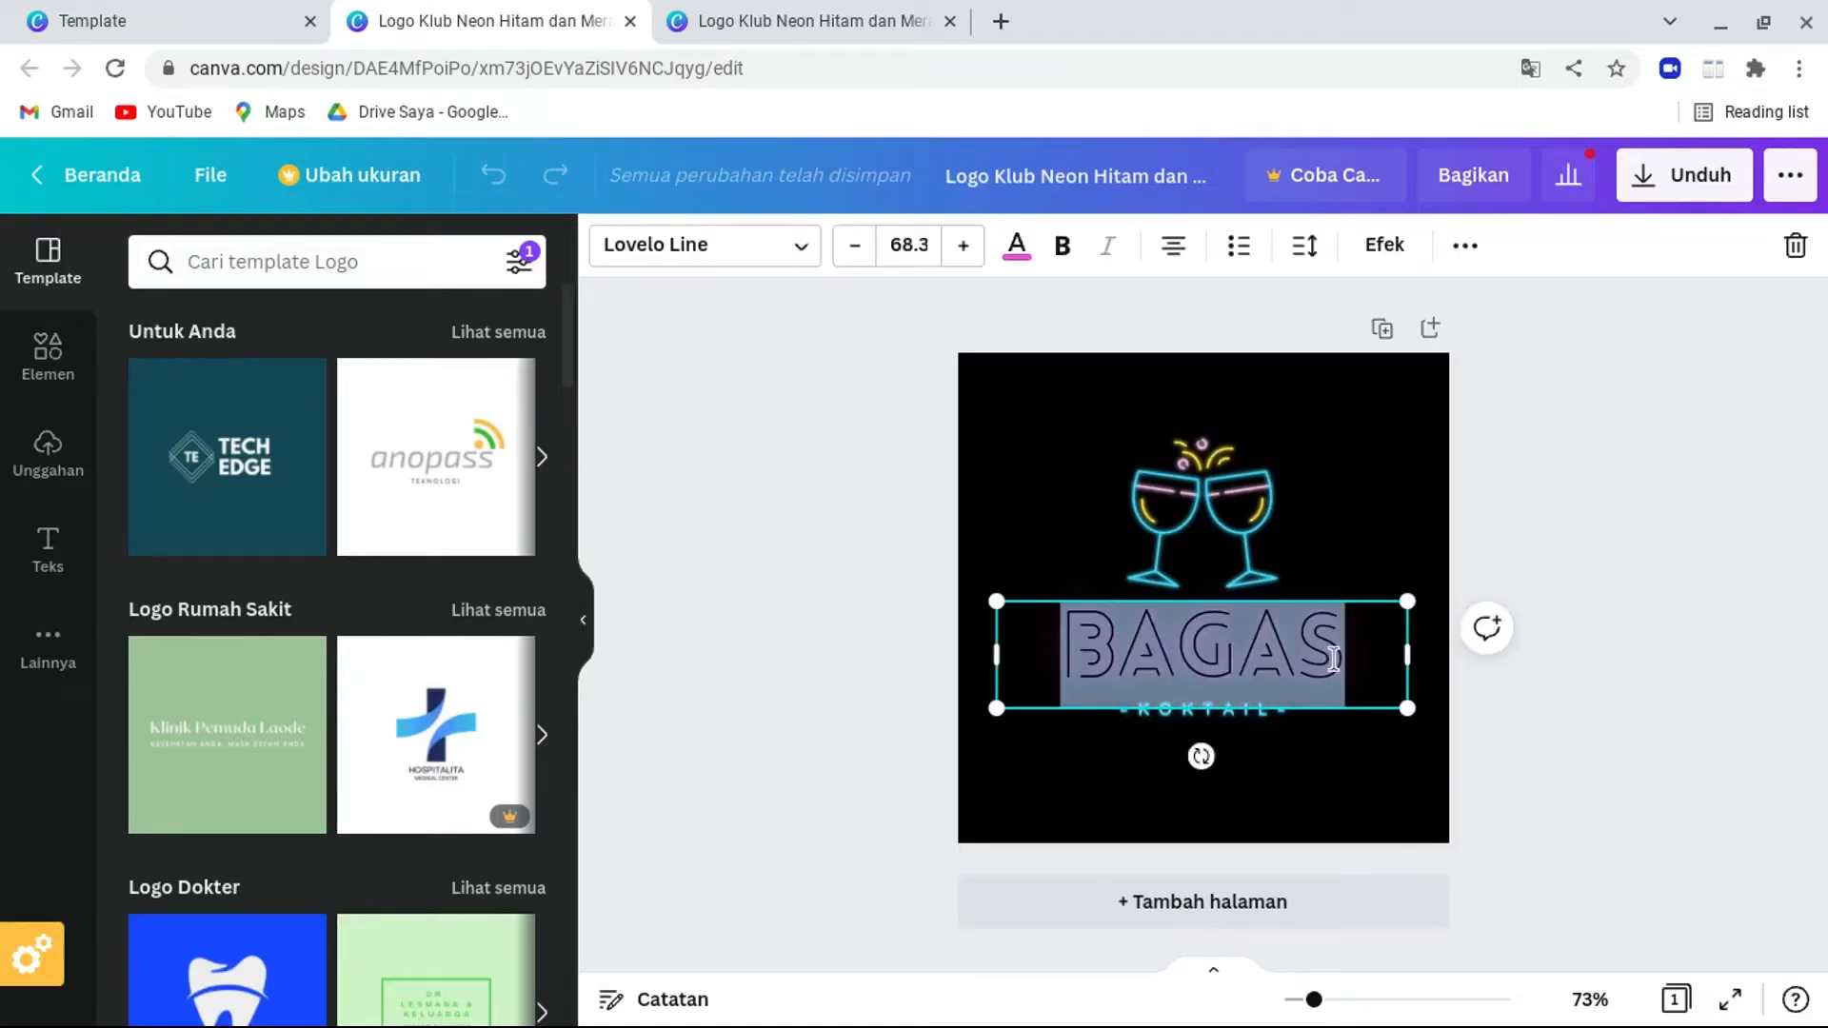
key(BackSpace)
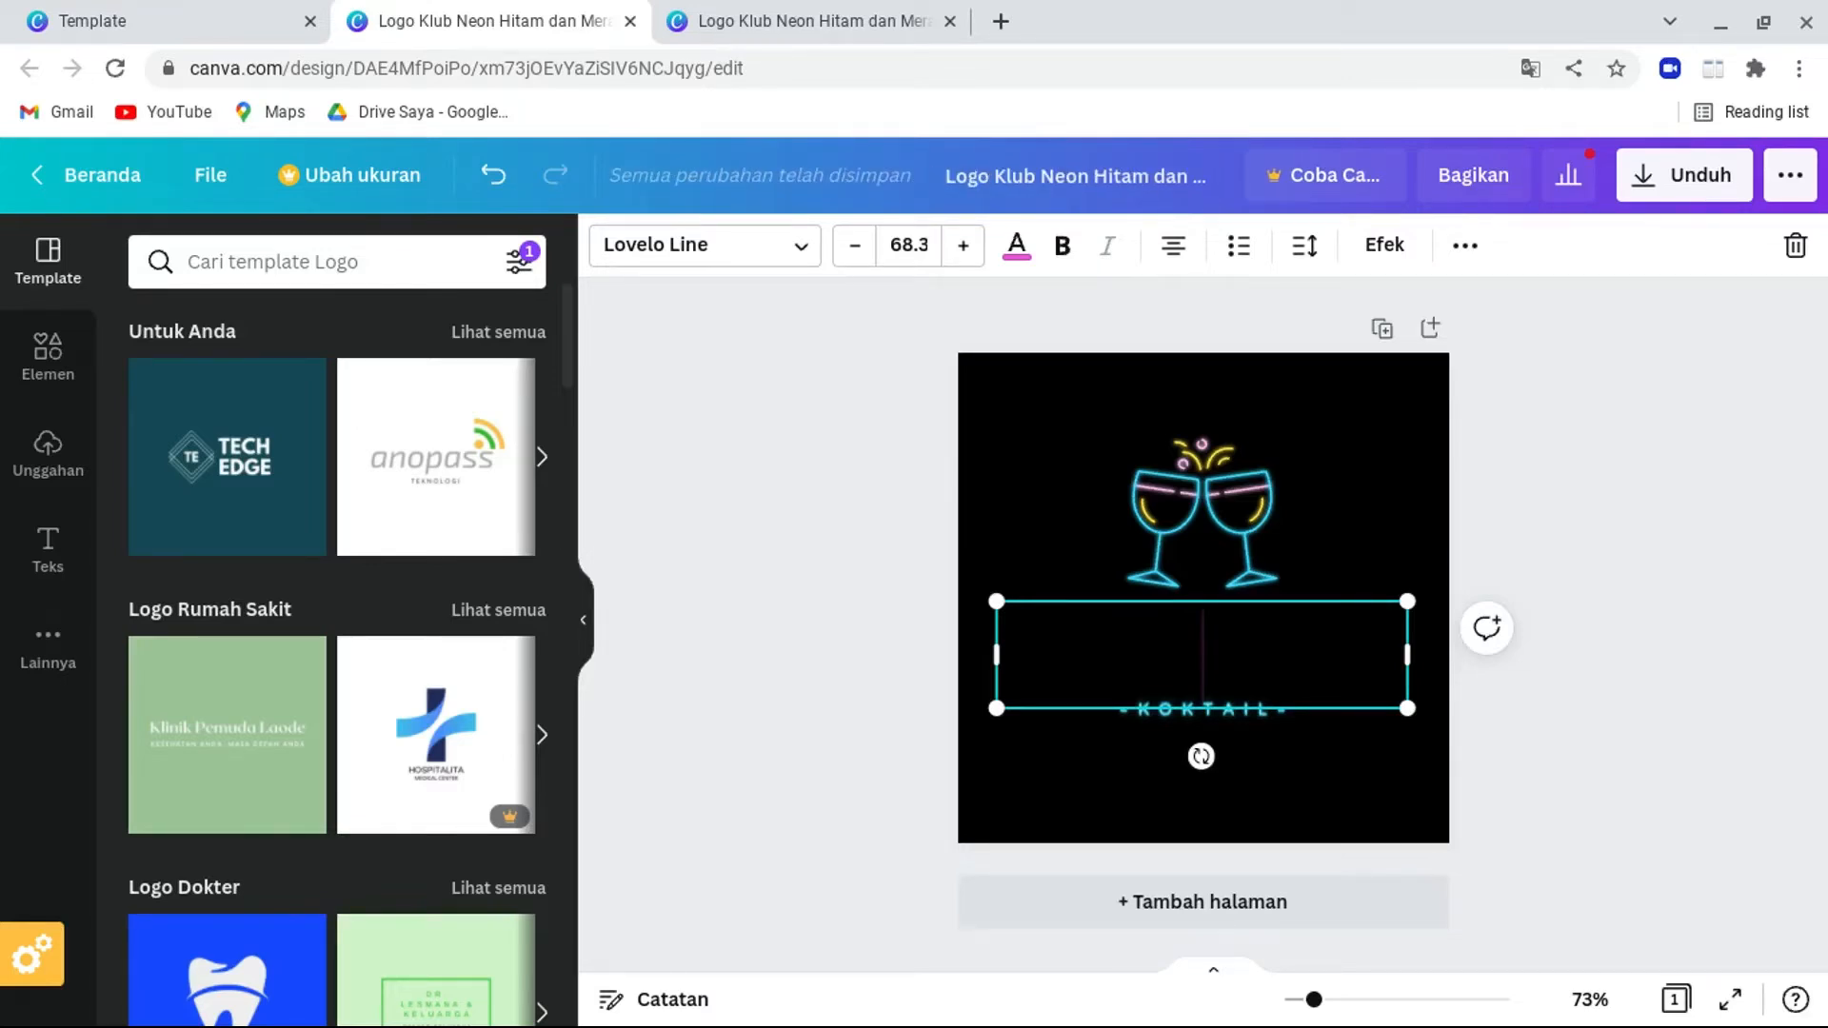
text(M)
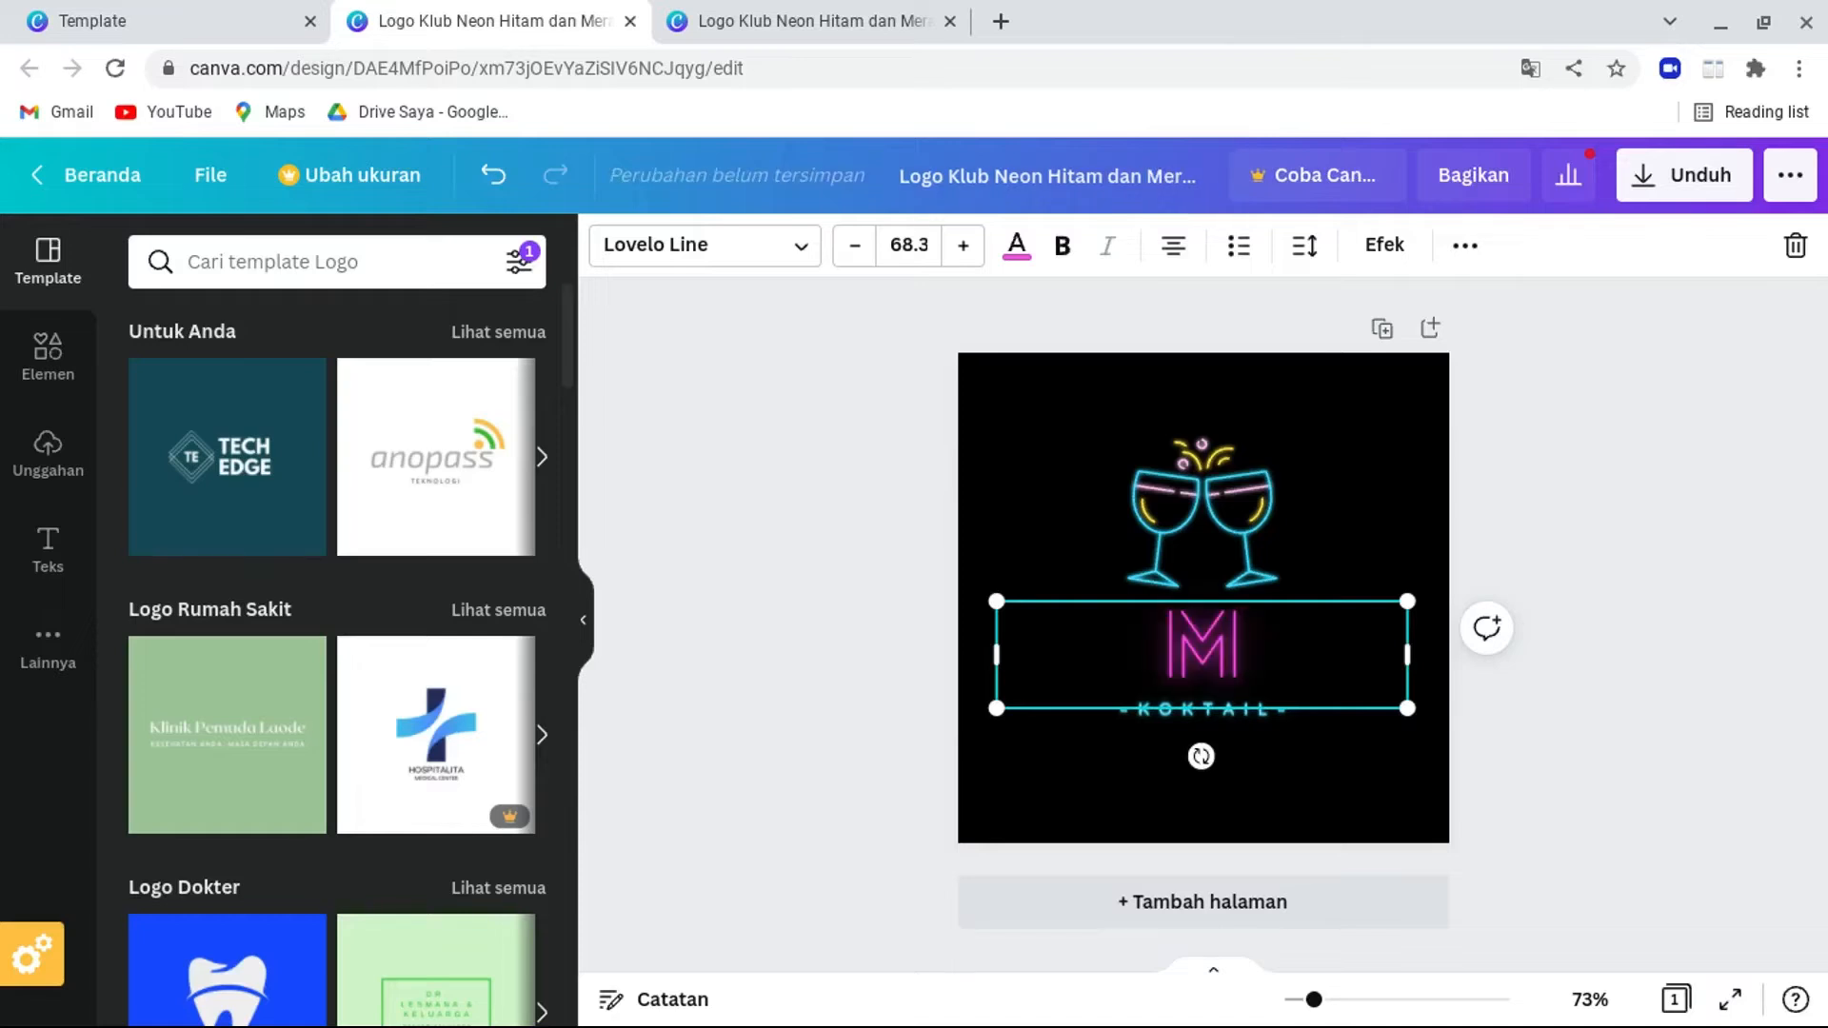
text(S COFFEE)
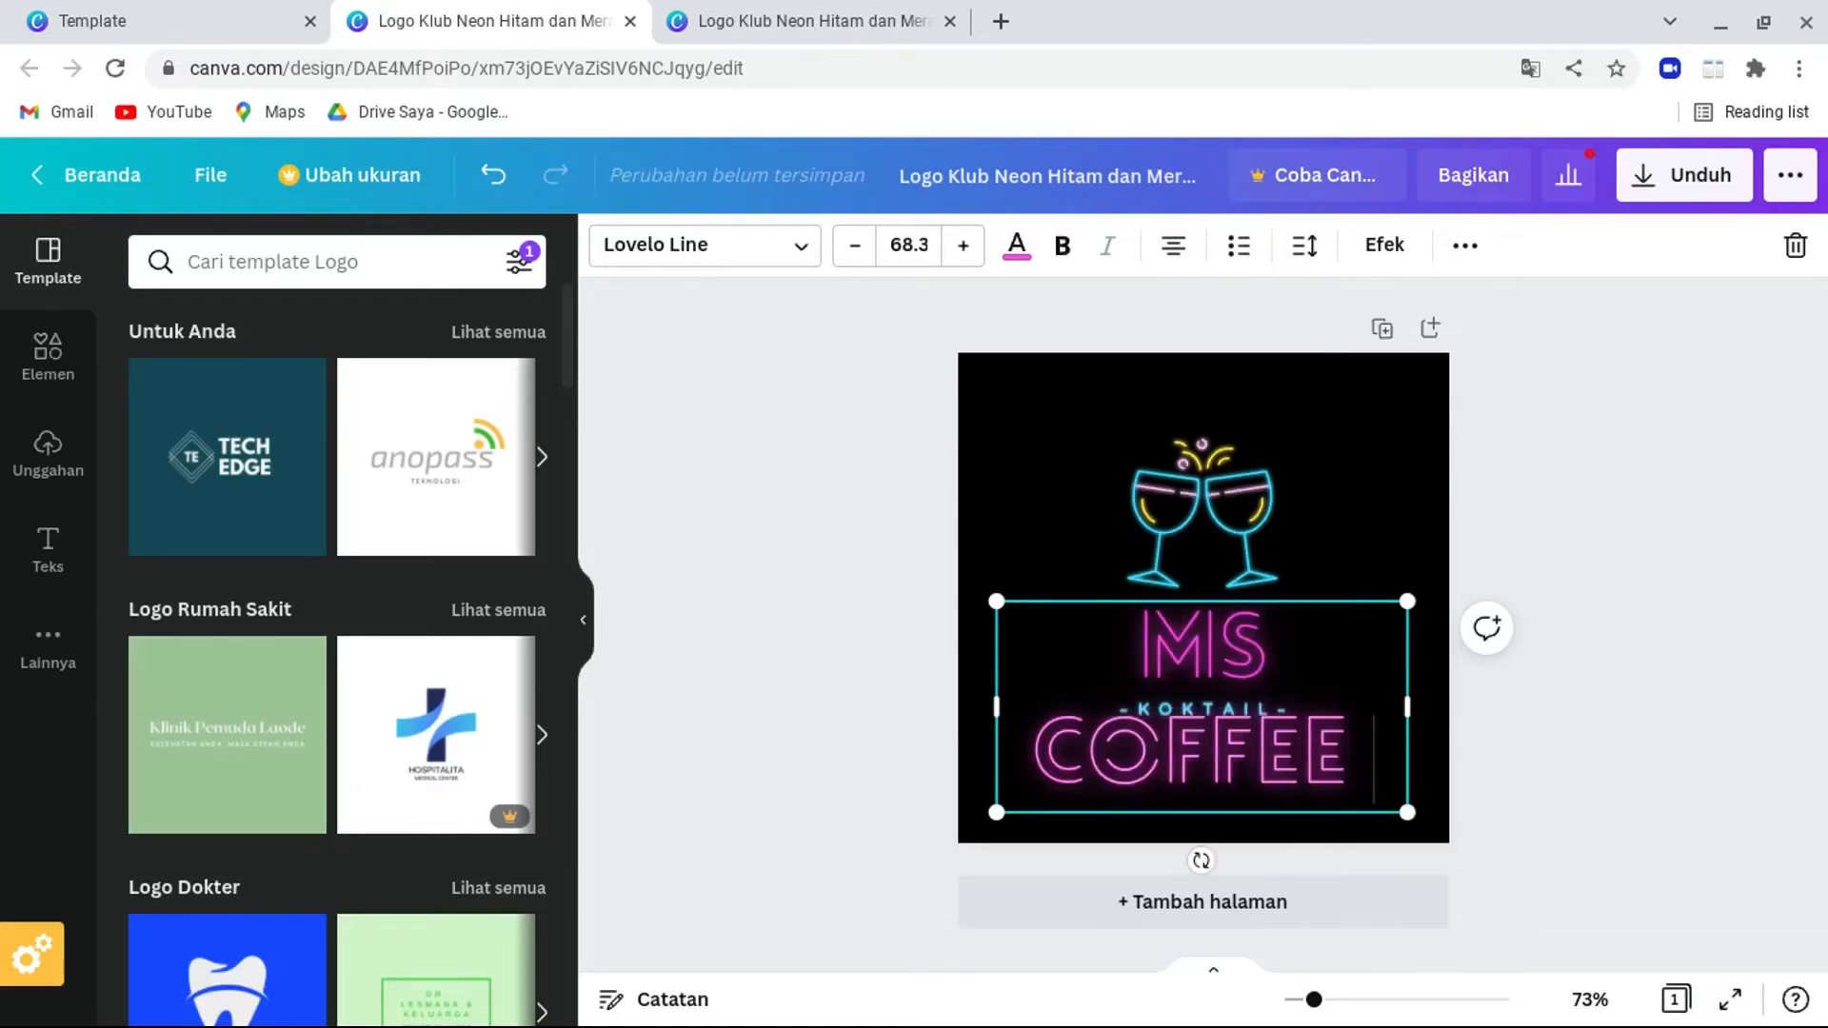
text( SHOP)
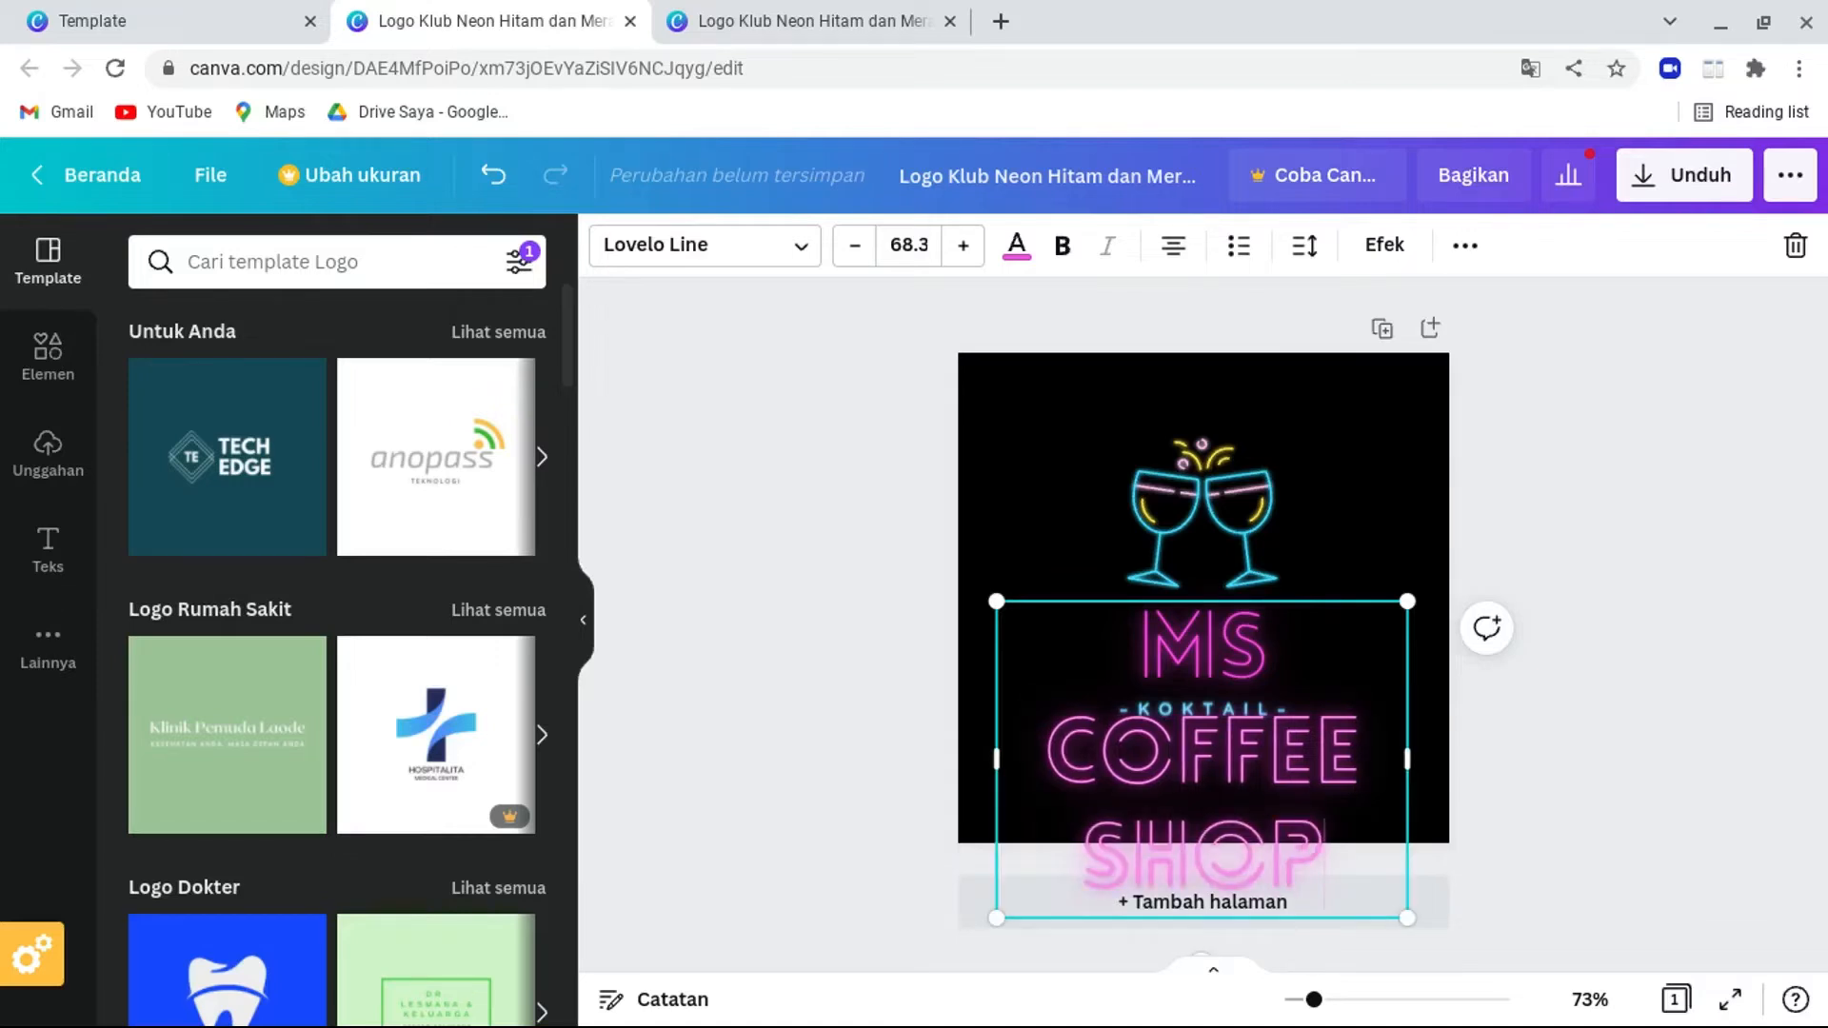
Reduce the headline's font size to 36.3 so it fits on one line and move it slightly down beneath the glasses.
click(853, 247)
click(853, 247)
click(853, 247)
click(853, 247)
click(853, 247)
click(853, 247)
click(853, 246)
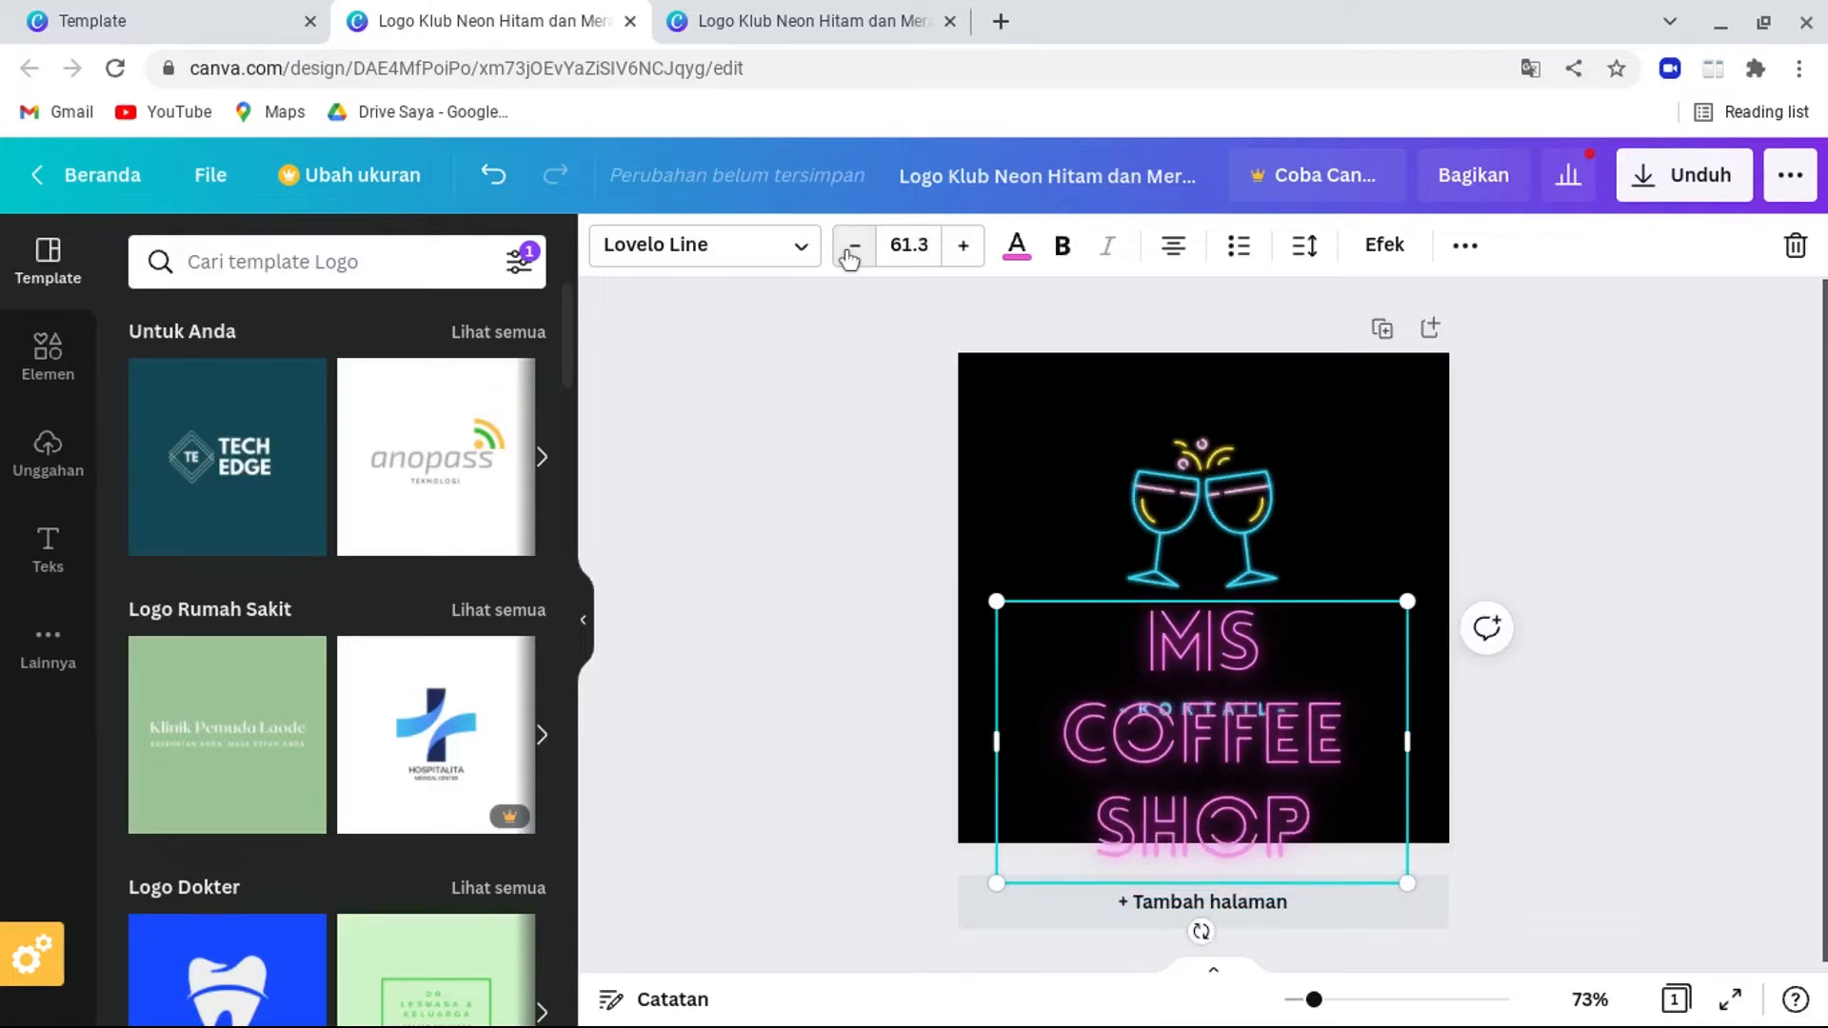
click(853, 246)
click(853, 246)
click(853, 247)
click(853, 247)
click(853, 246)
click(854, 247)
click(853, 246)
click(853, 247)
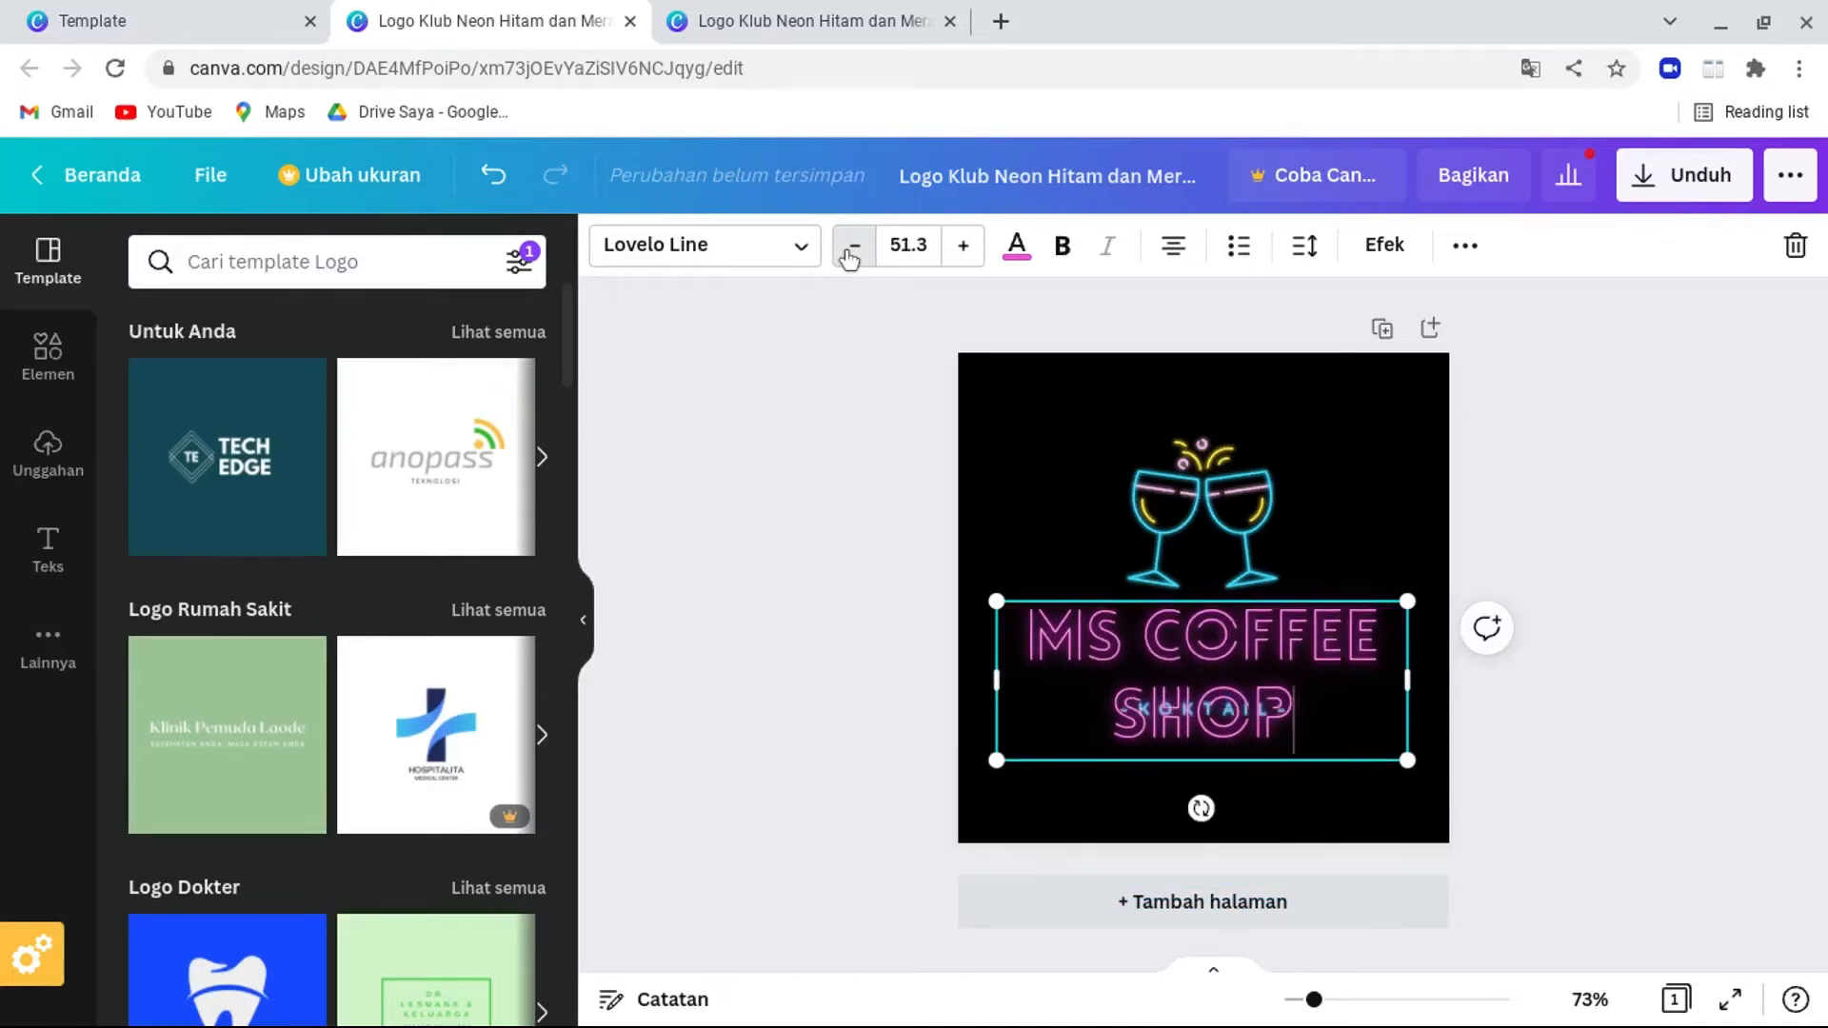
double_click(850, 254)
double_click(850, 254)
click(850, 254)
double_click(850, 253)
double_click(851, 253)
click(850, 253)
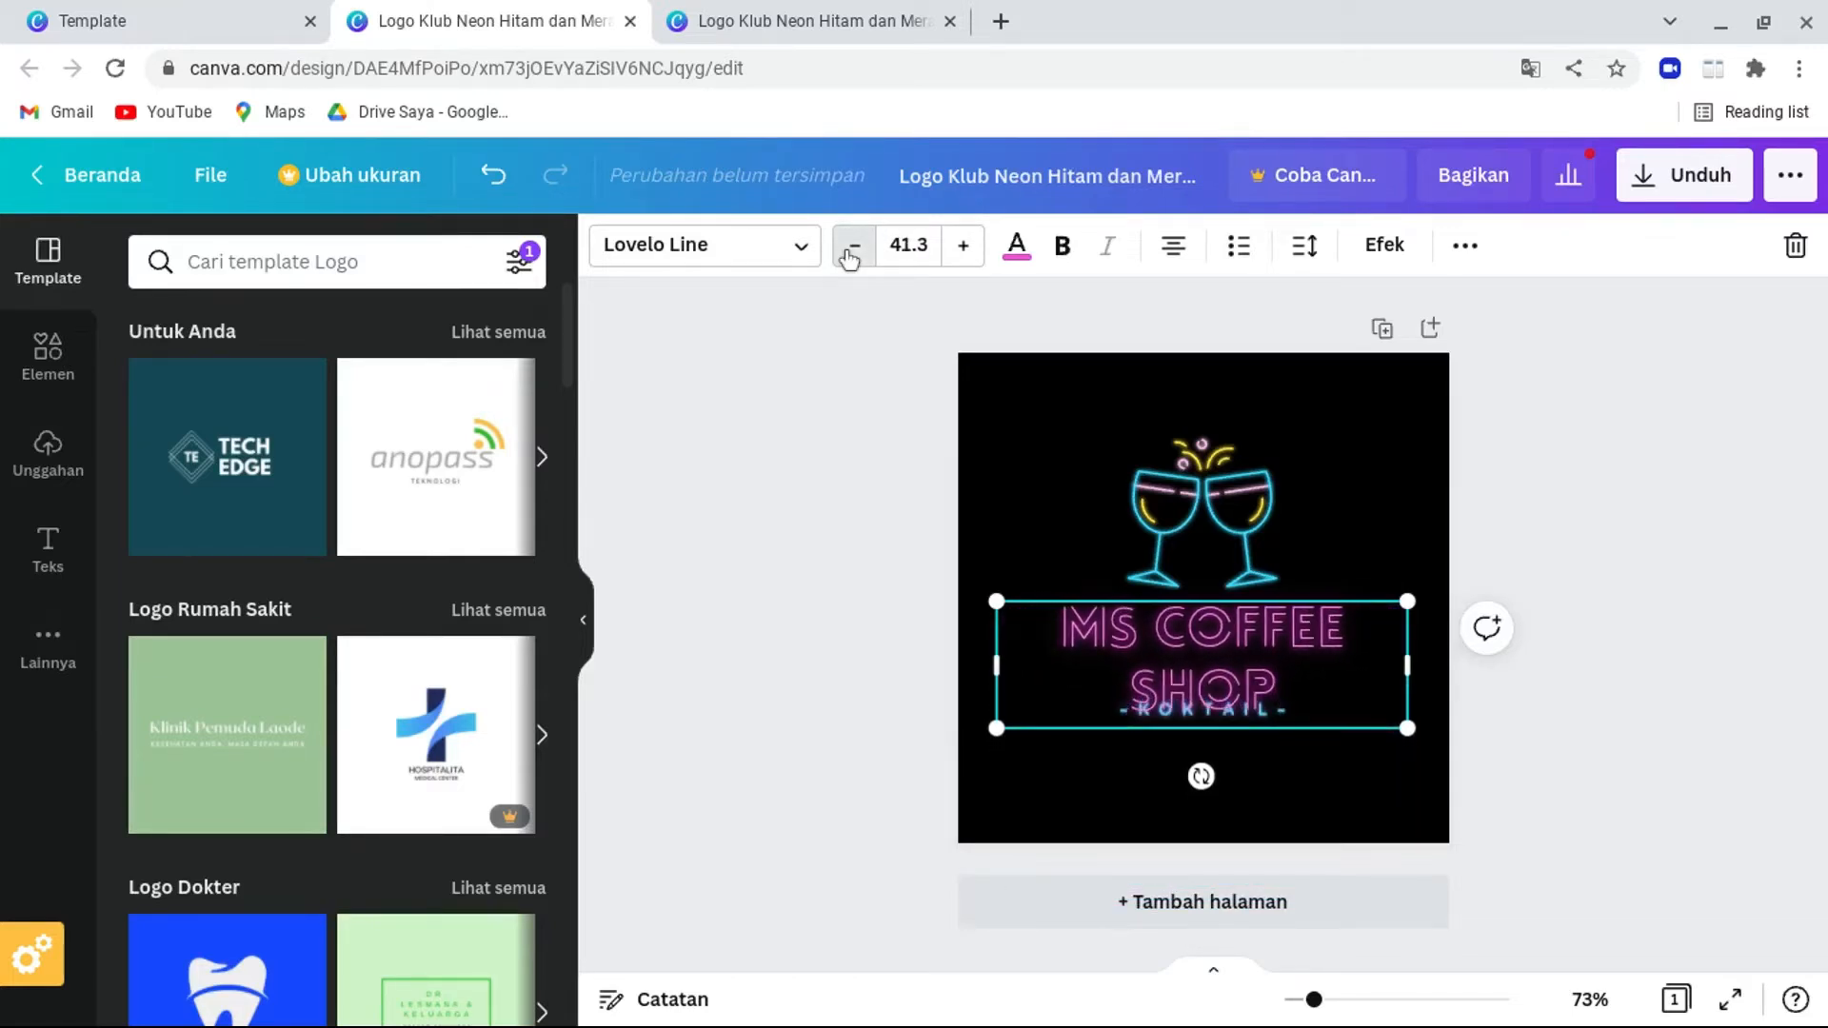
double_click(850, 253)
click(850, 253)
double_click(851, 253)
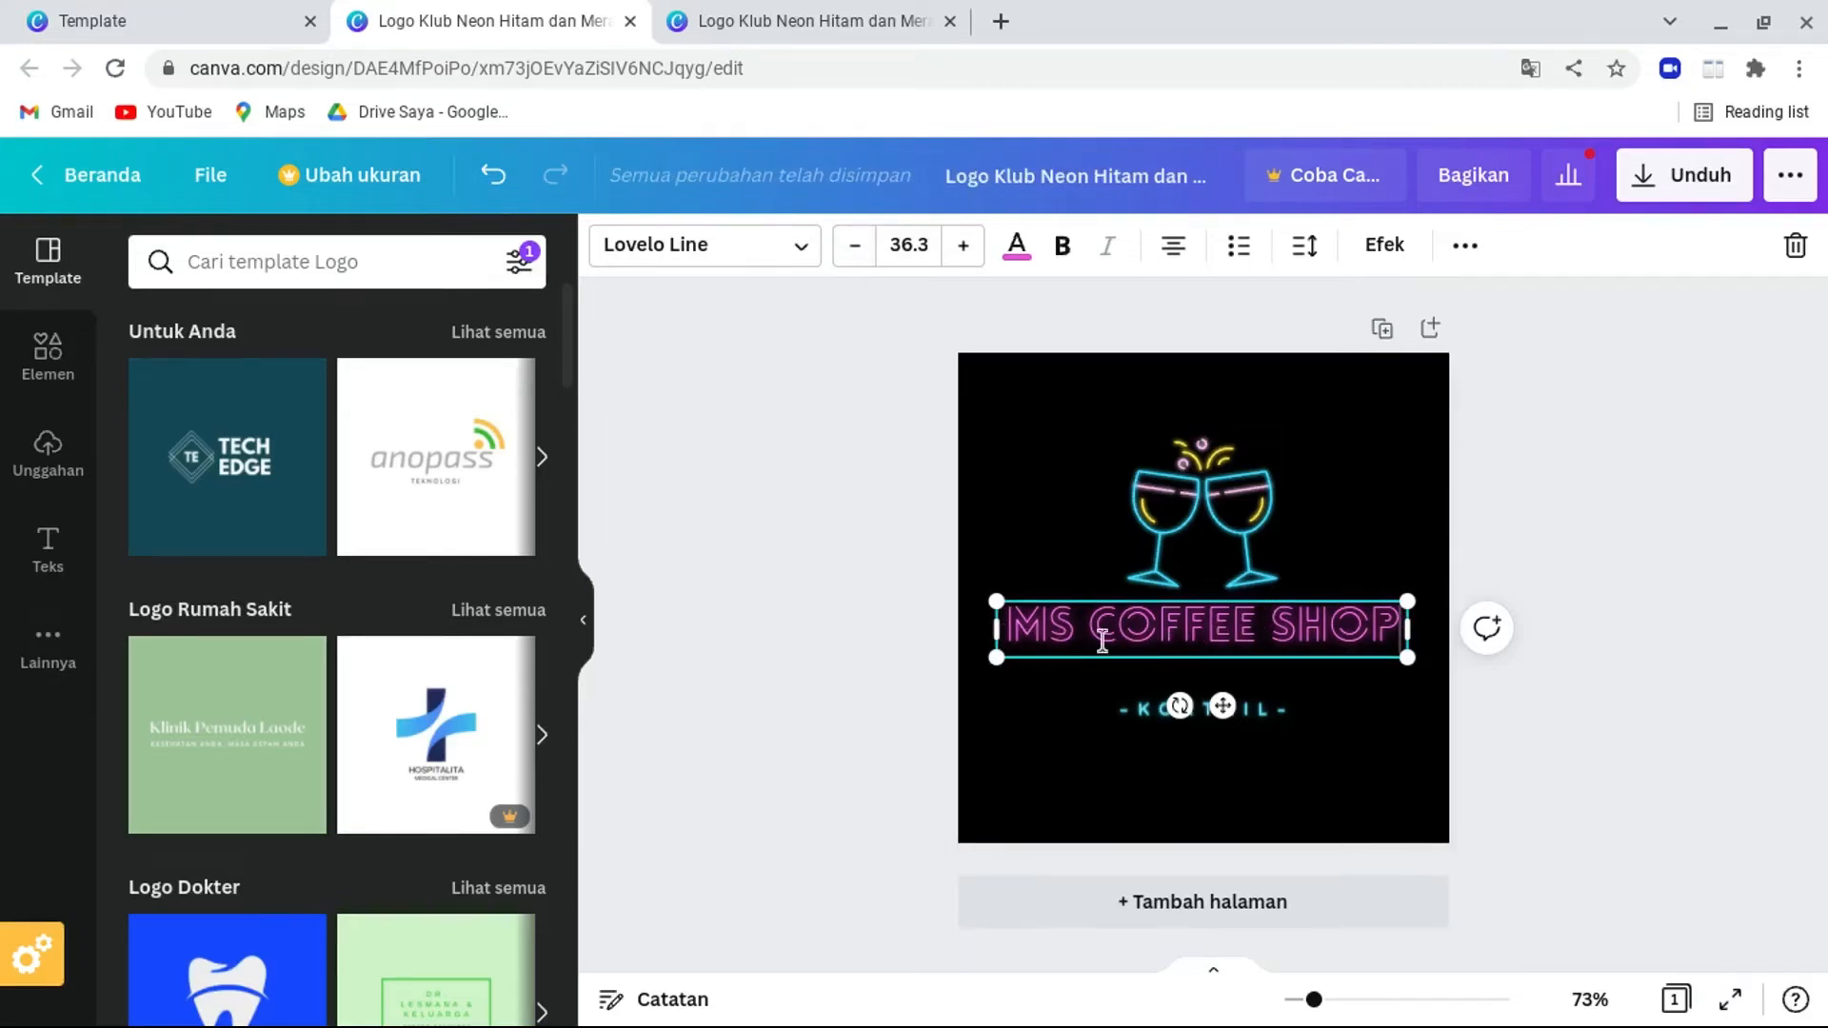
drag(1347, 661, 1341, 678)
Replace the "-KOKTAIL-" tagline below the headline with "100%HALAL".
click(1259, 714)
click(1276, 712)
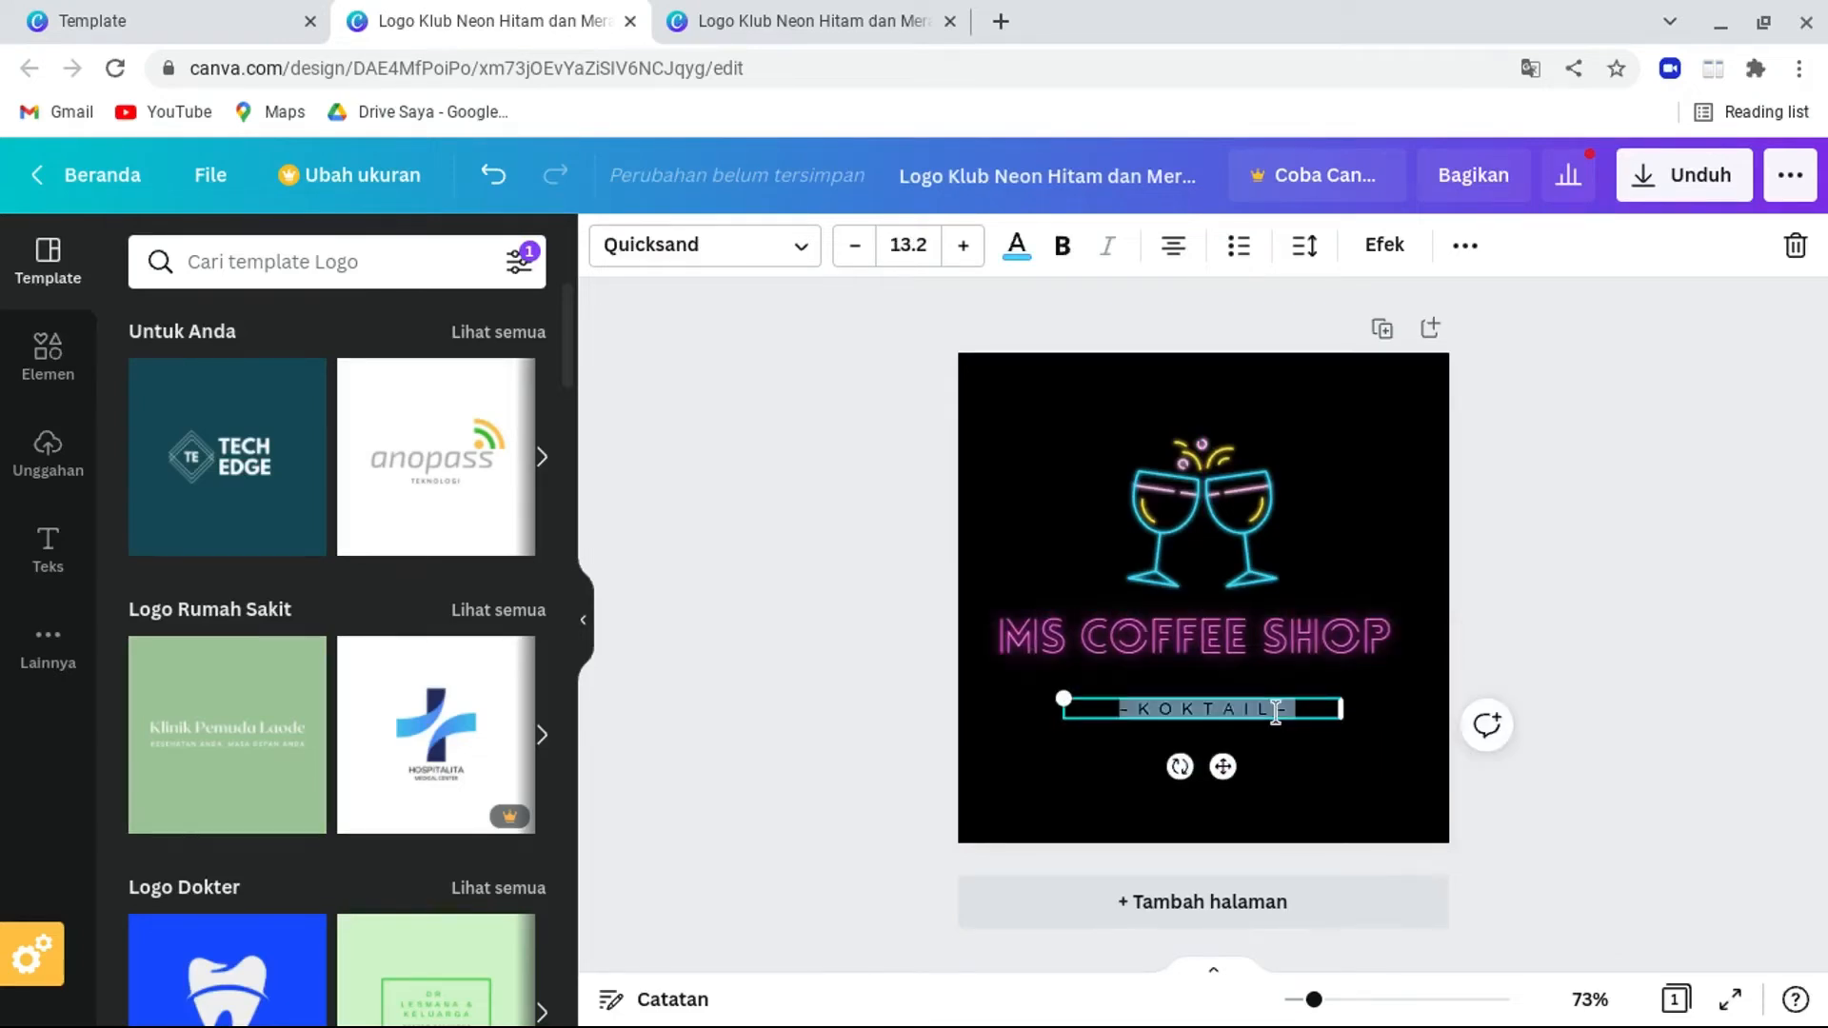
key(BackSpace)
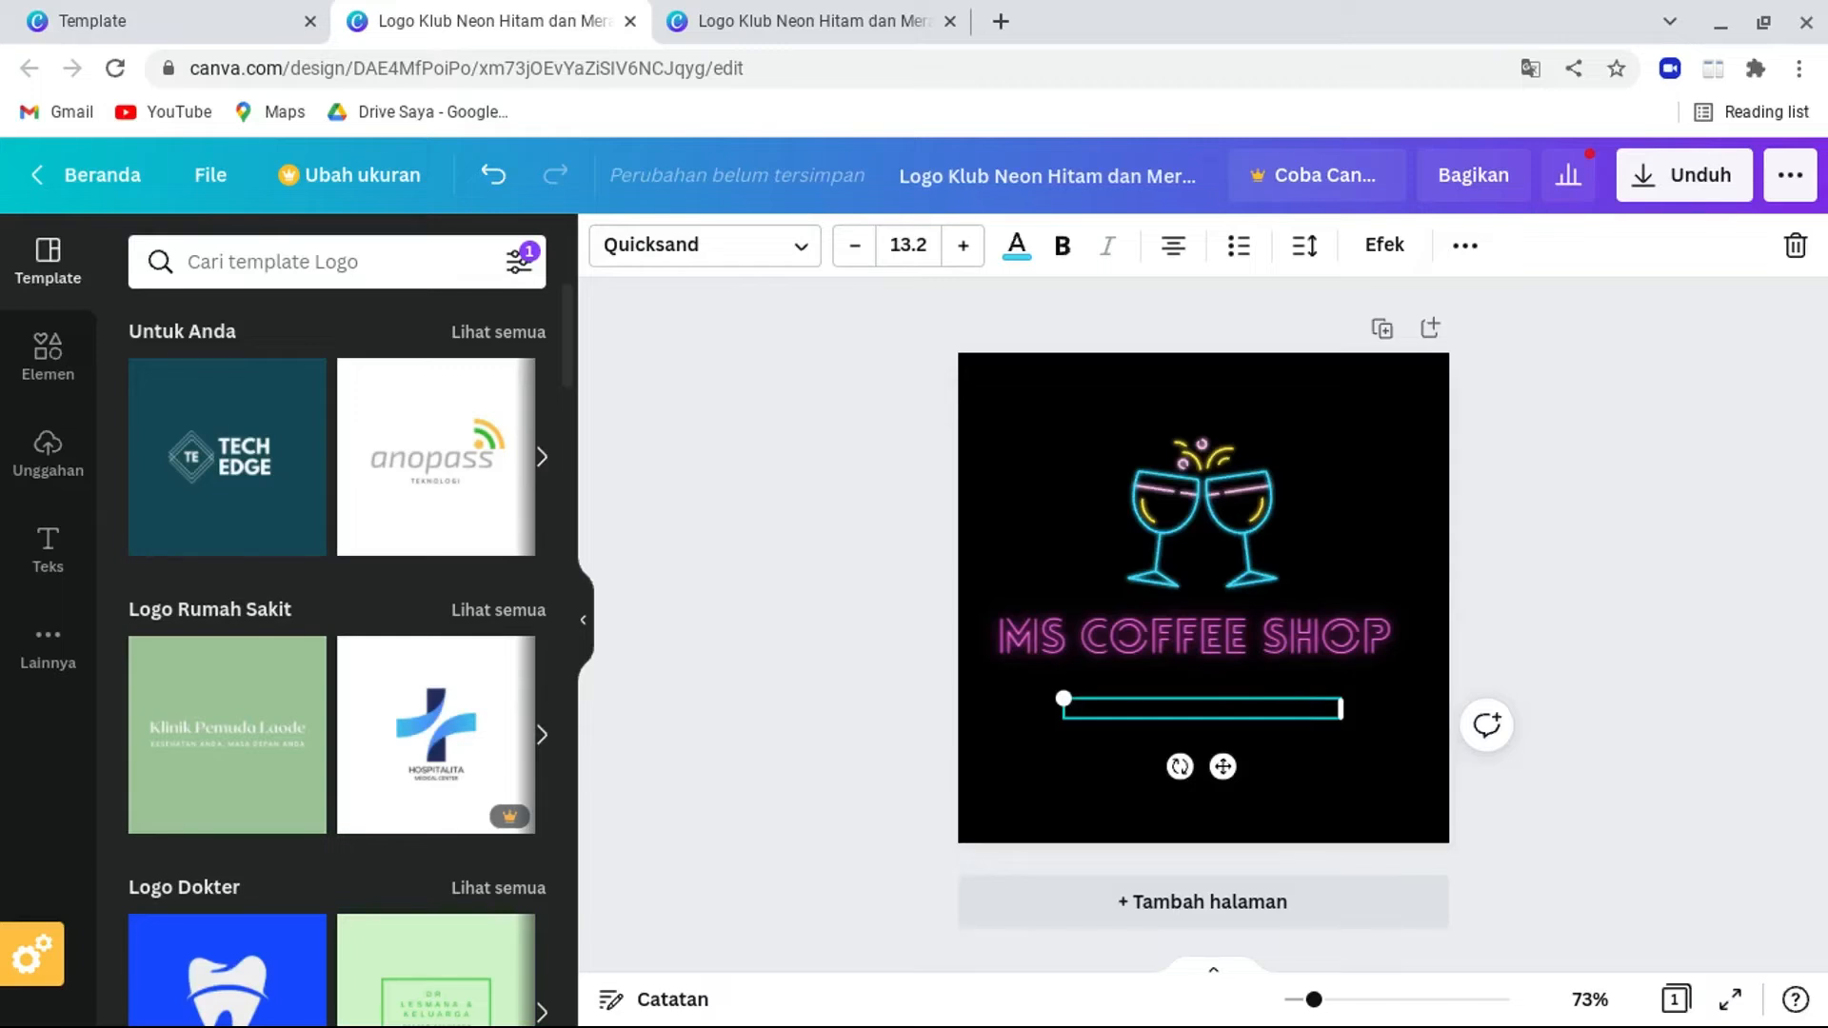
text(HALAL)
double_click(1159, 712)
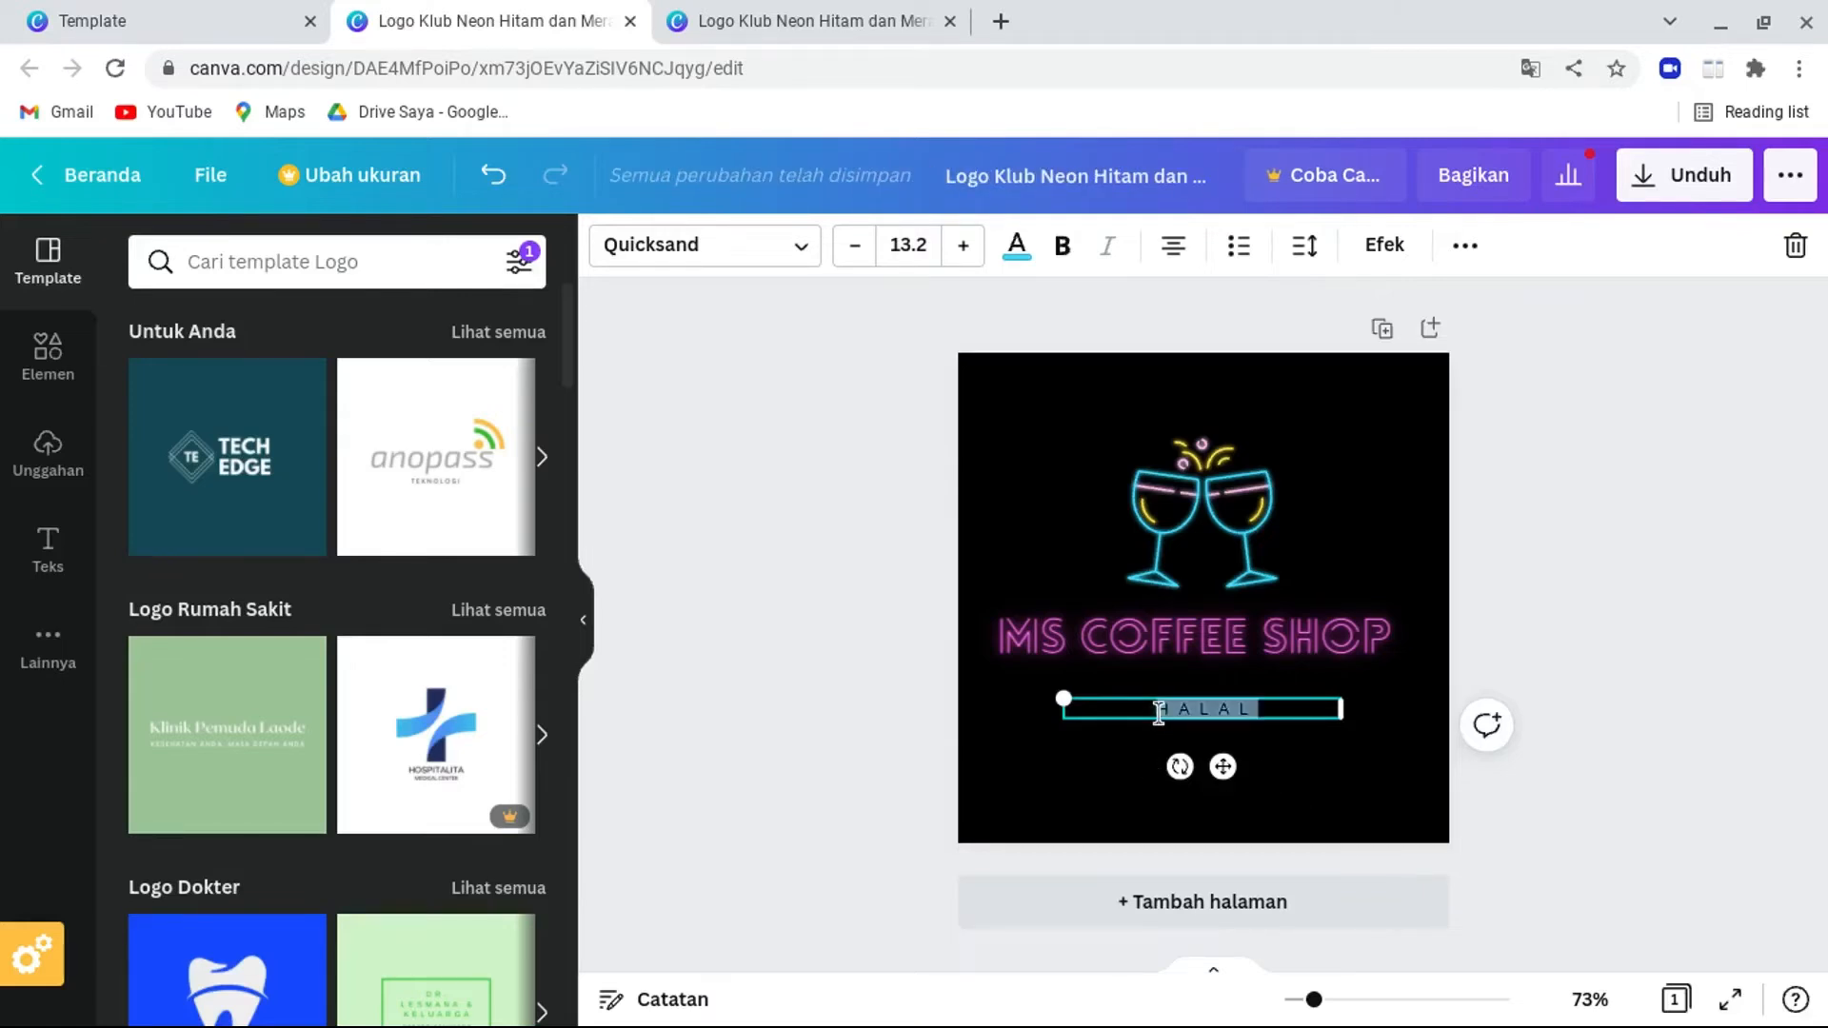
click(1159, 713)
text(100)
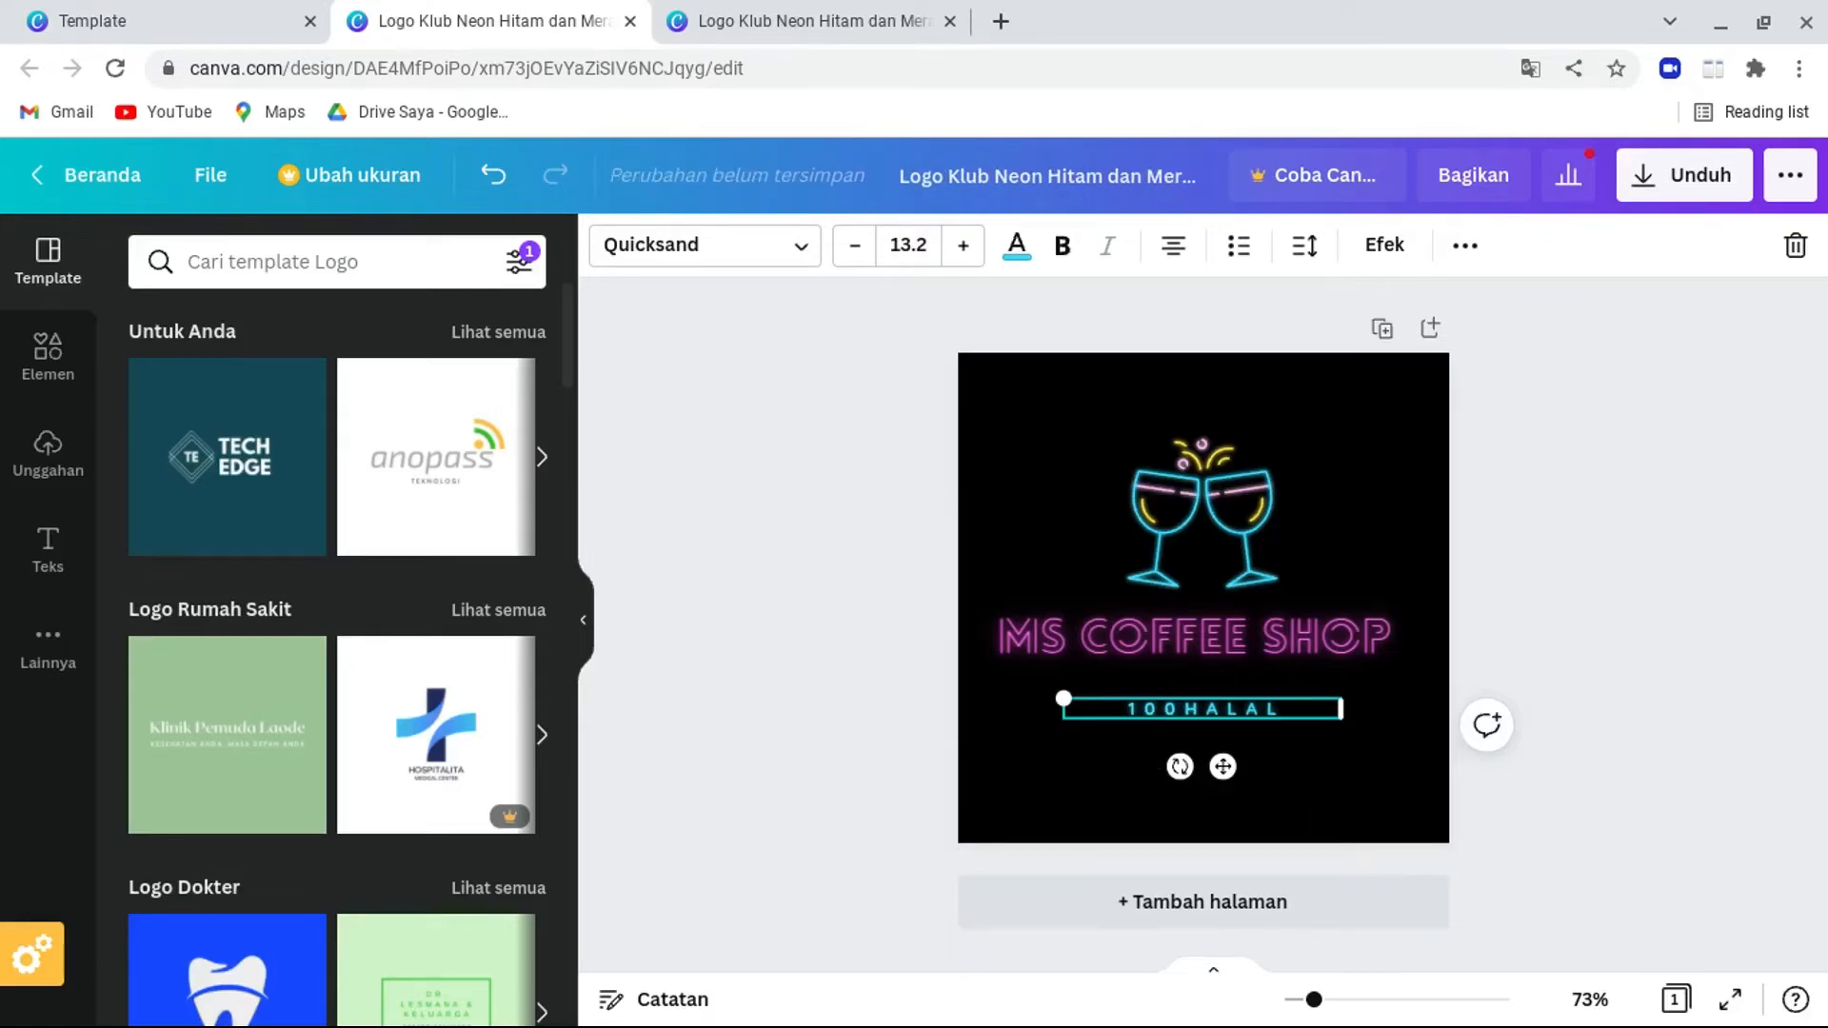
text( %)
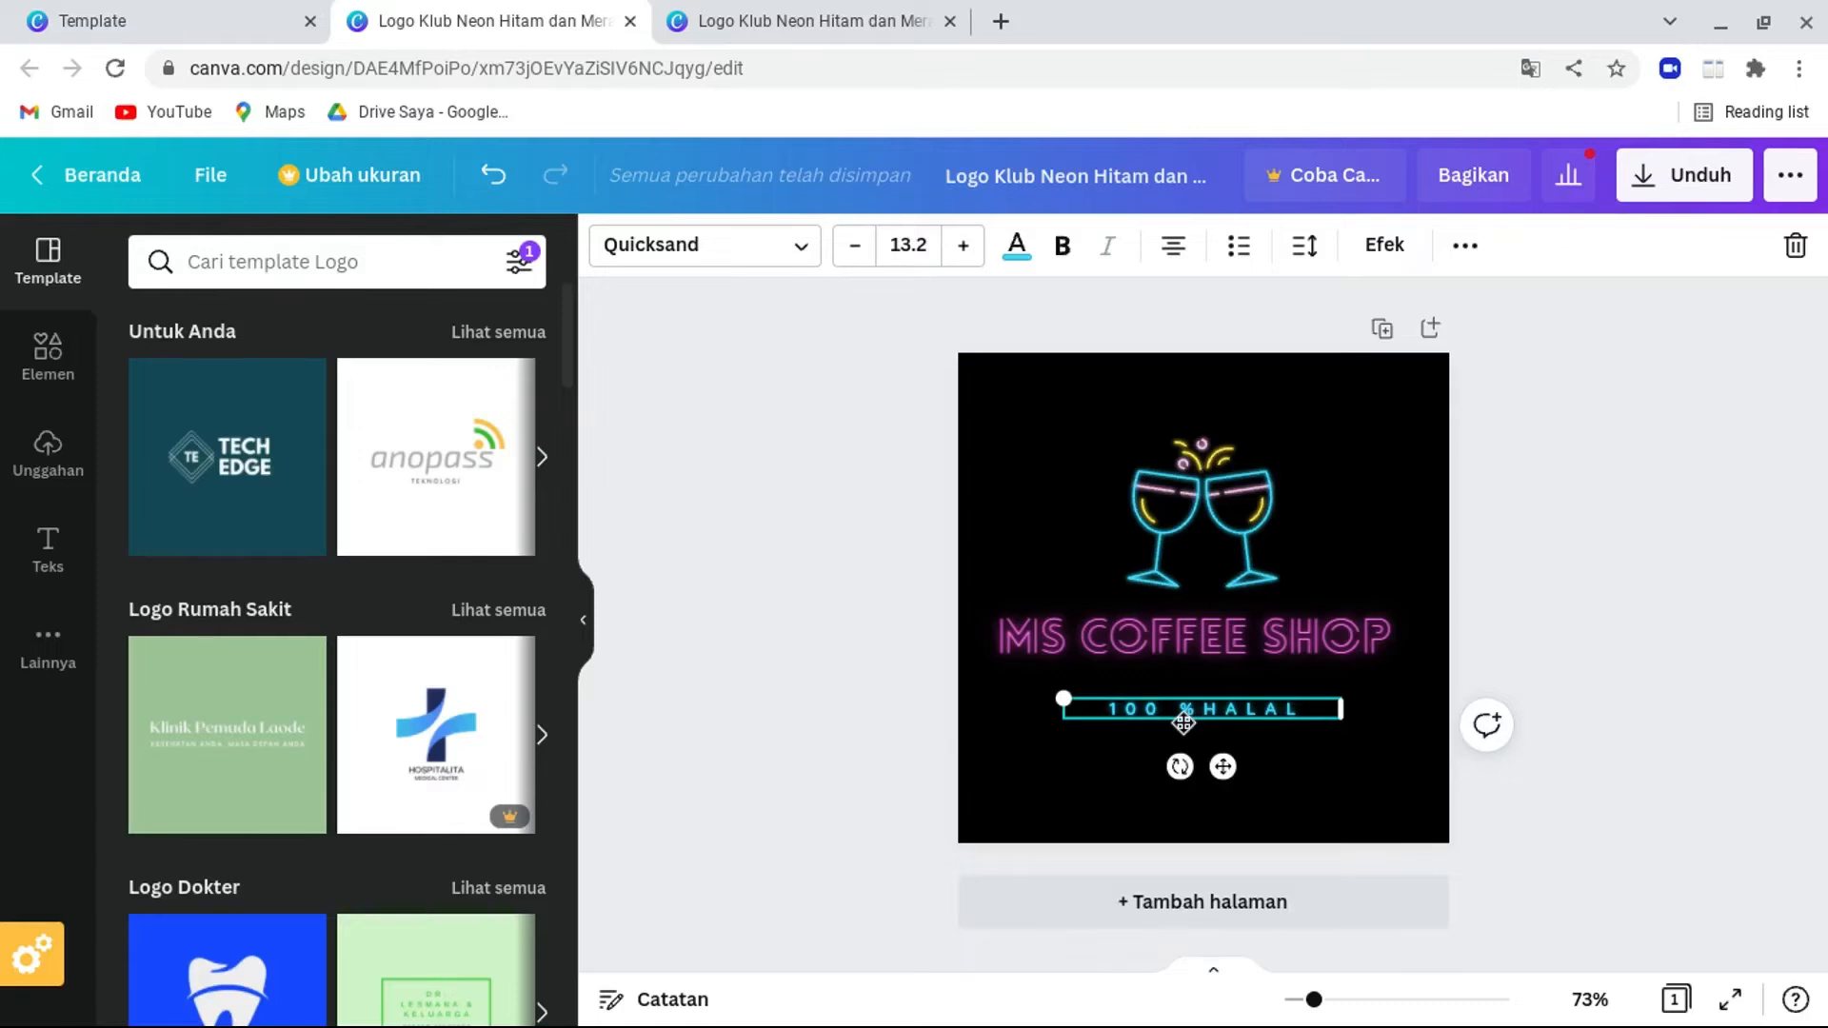
key(BackSpace)
key(BackSpace)
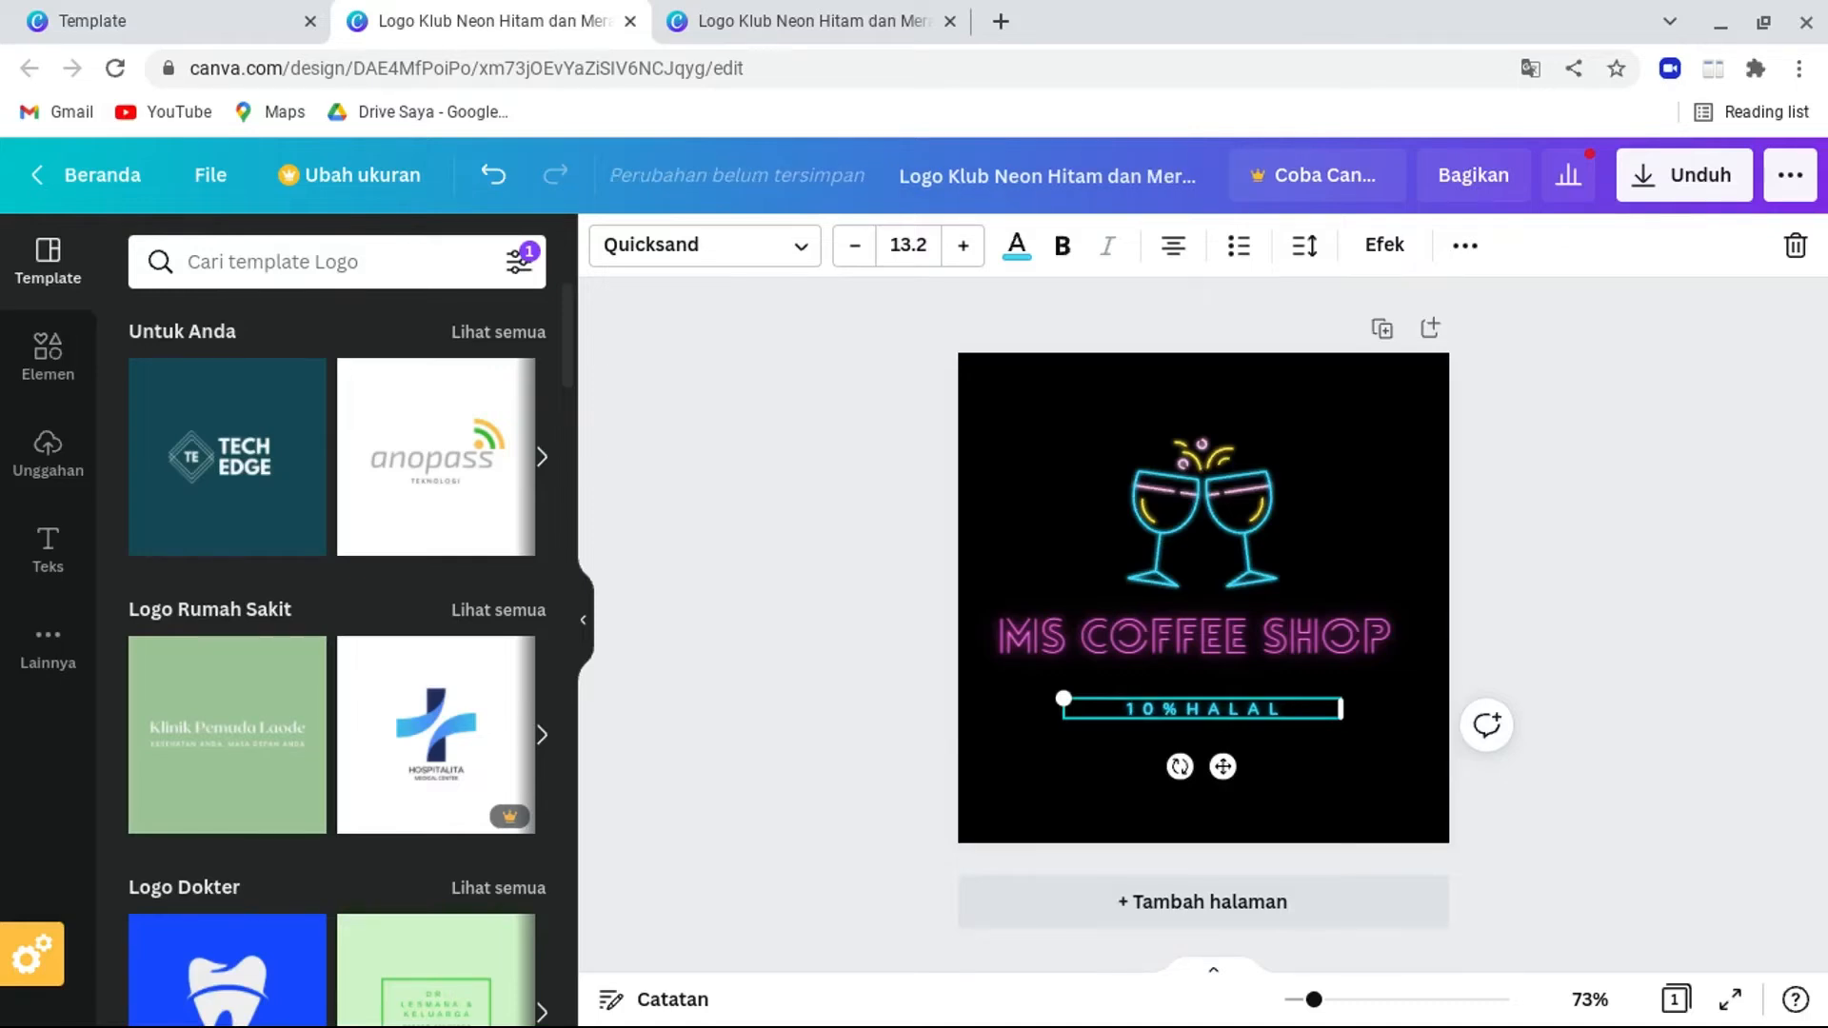
text(0)
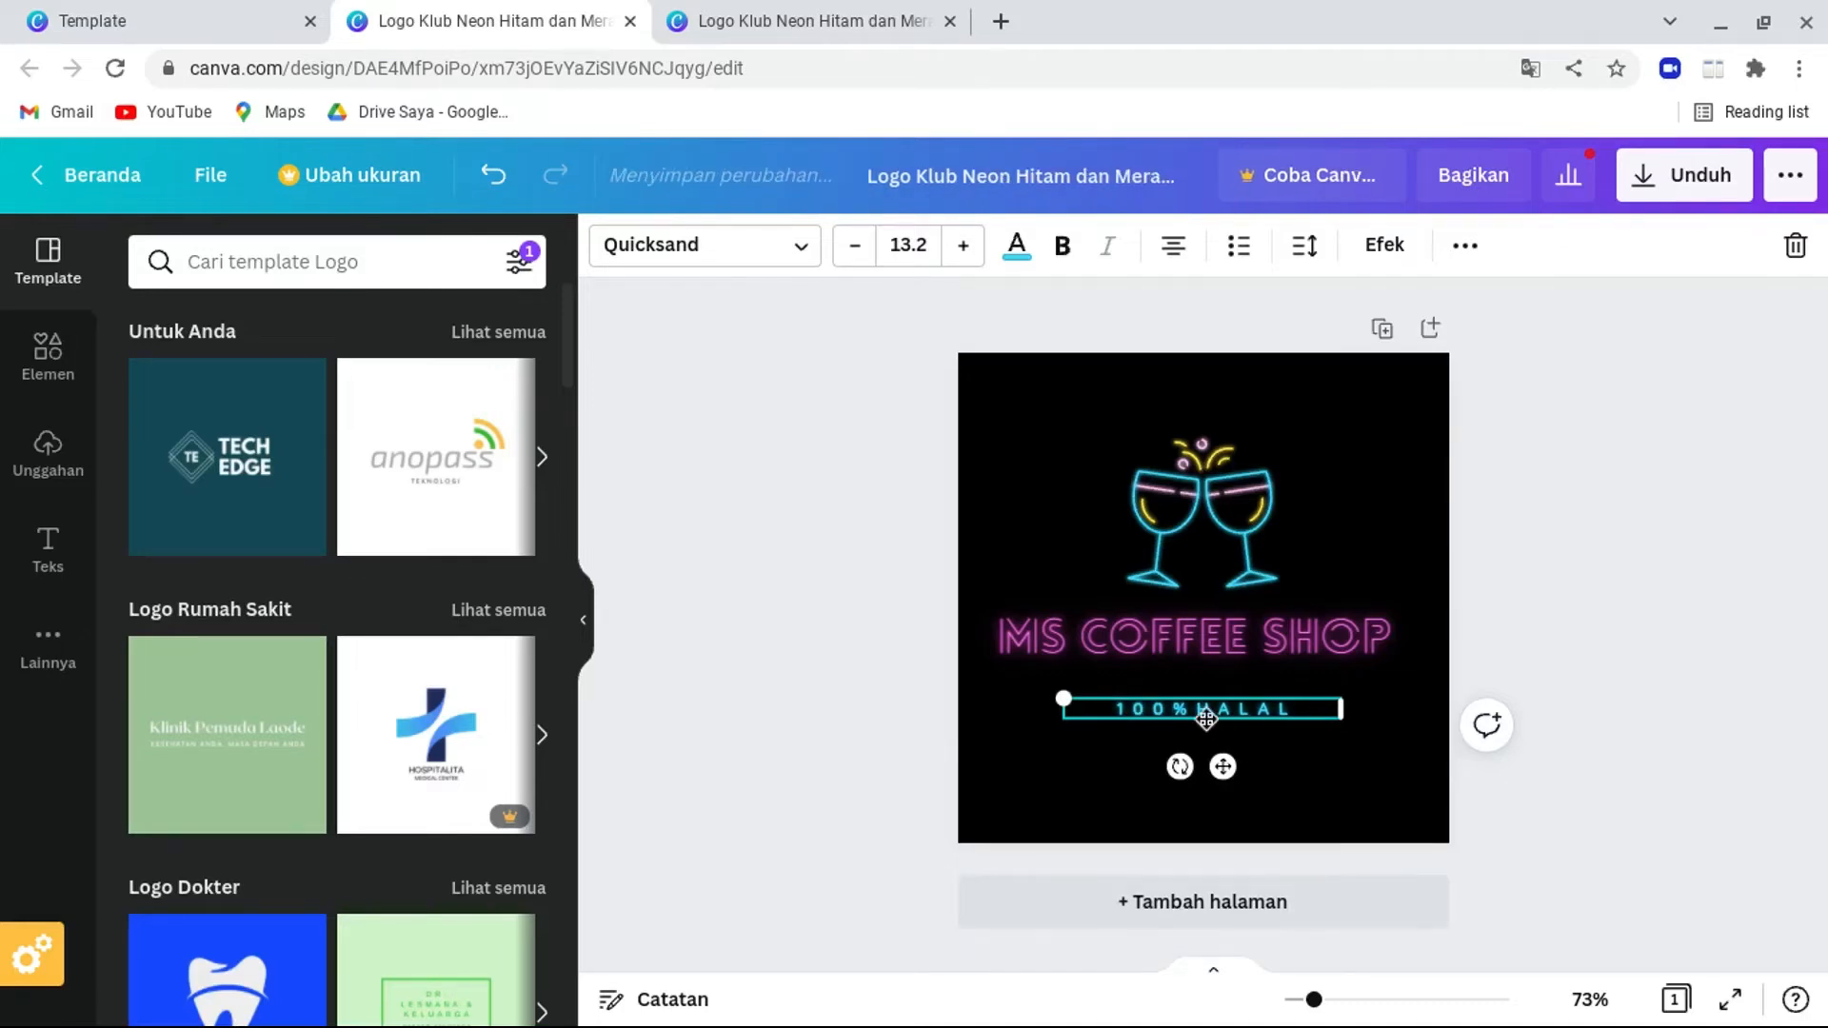
click(1299, 790)
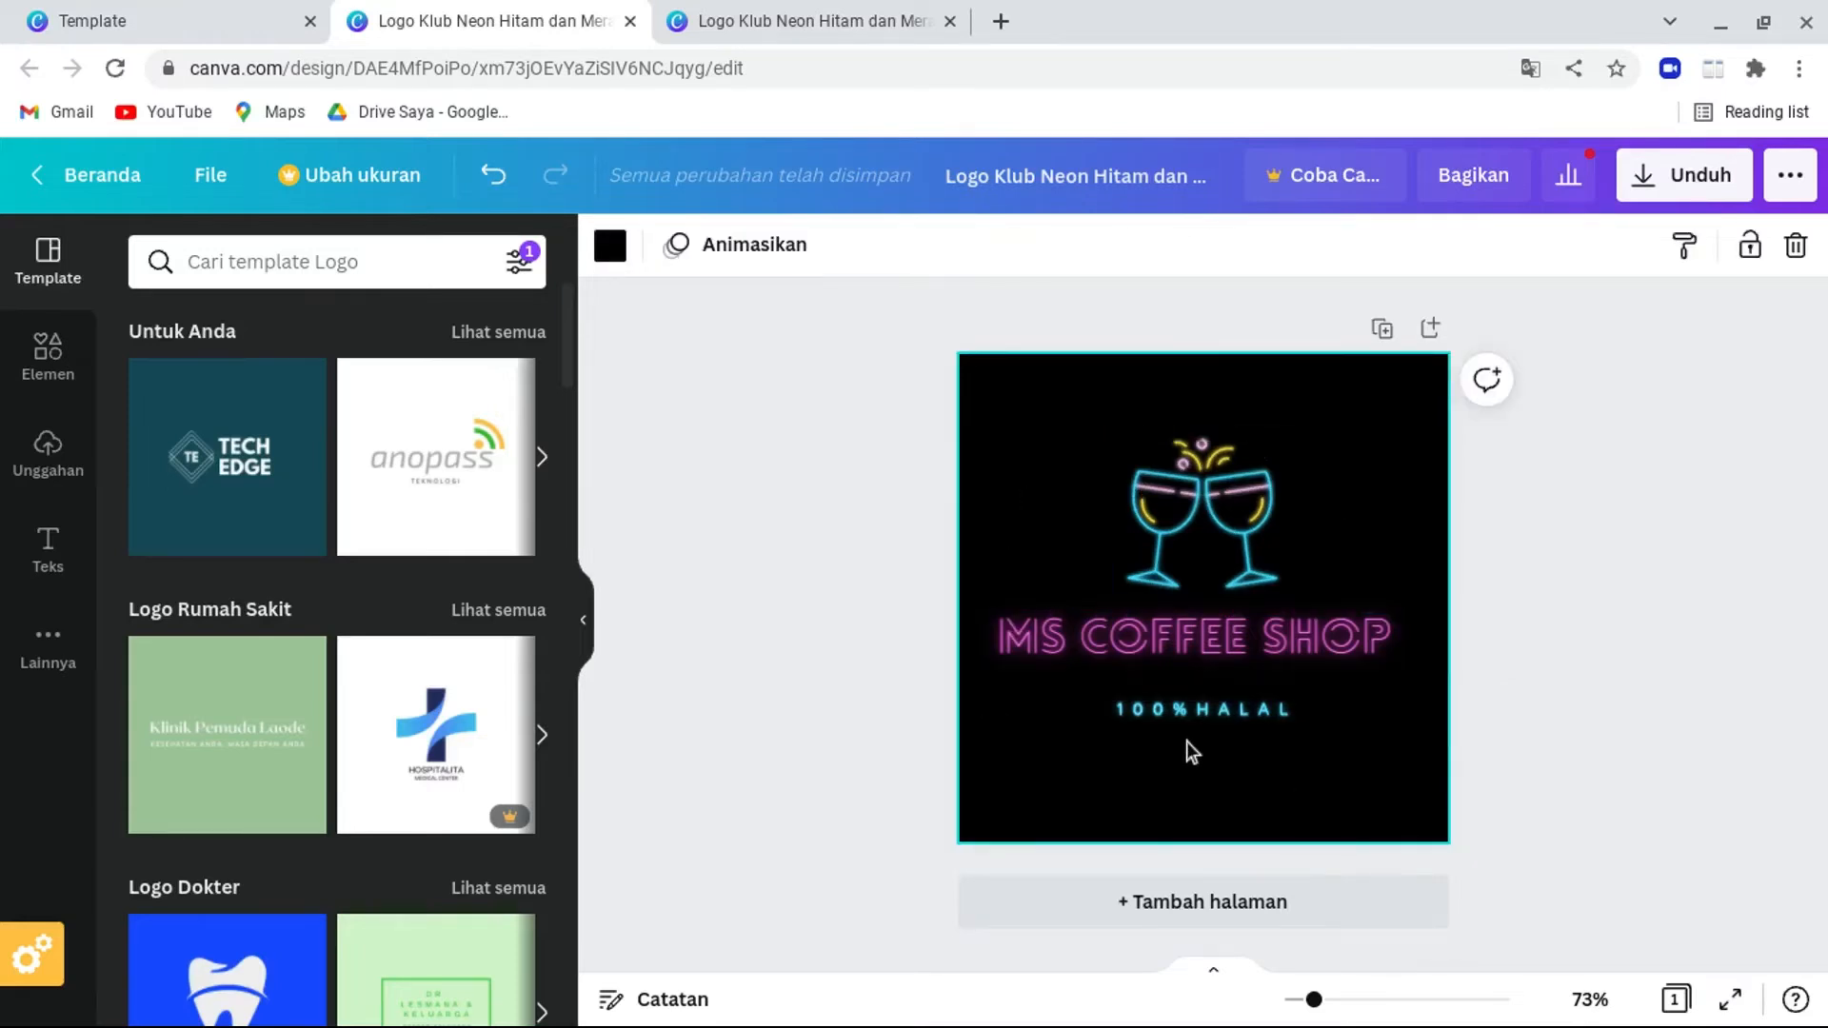
click(1164, 636)
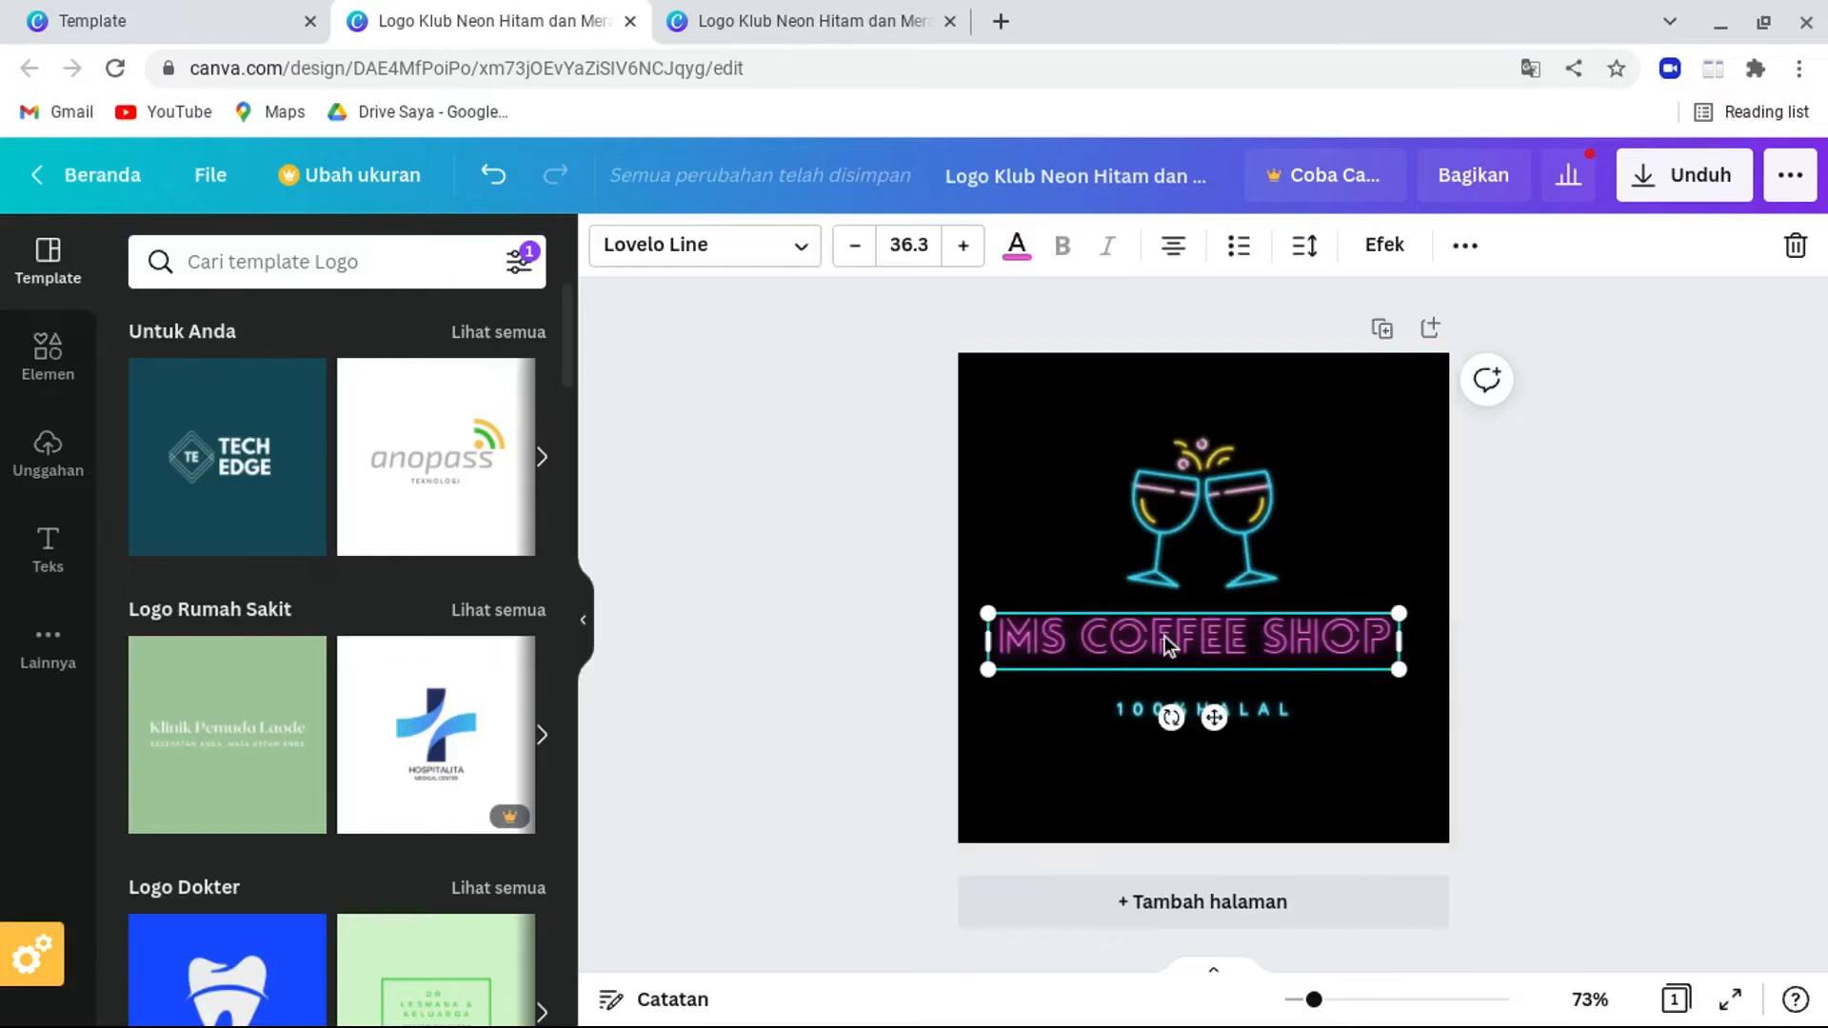
click(785, 257)
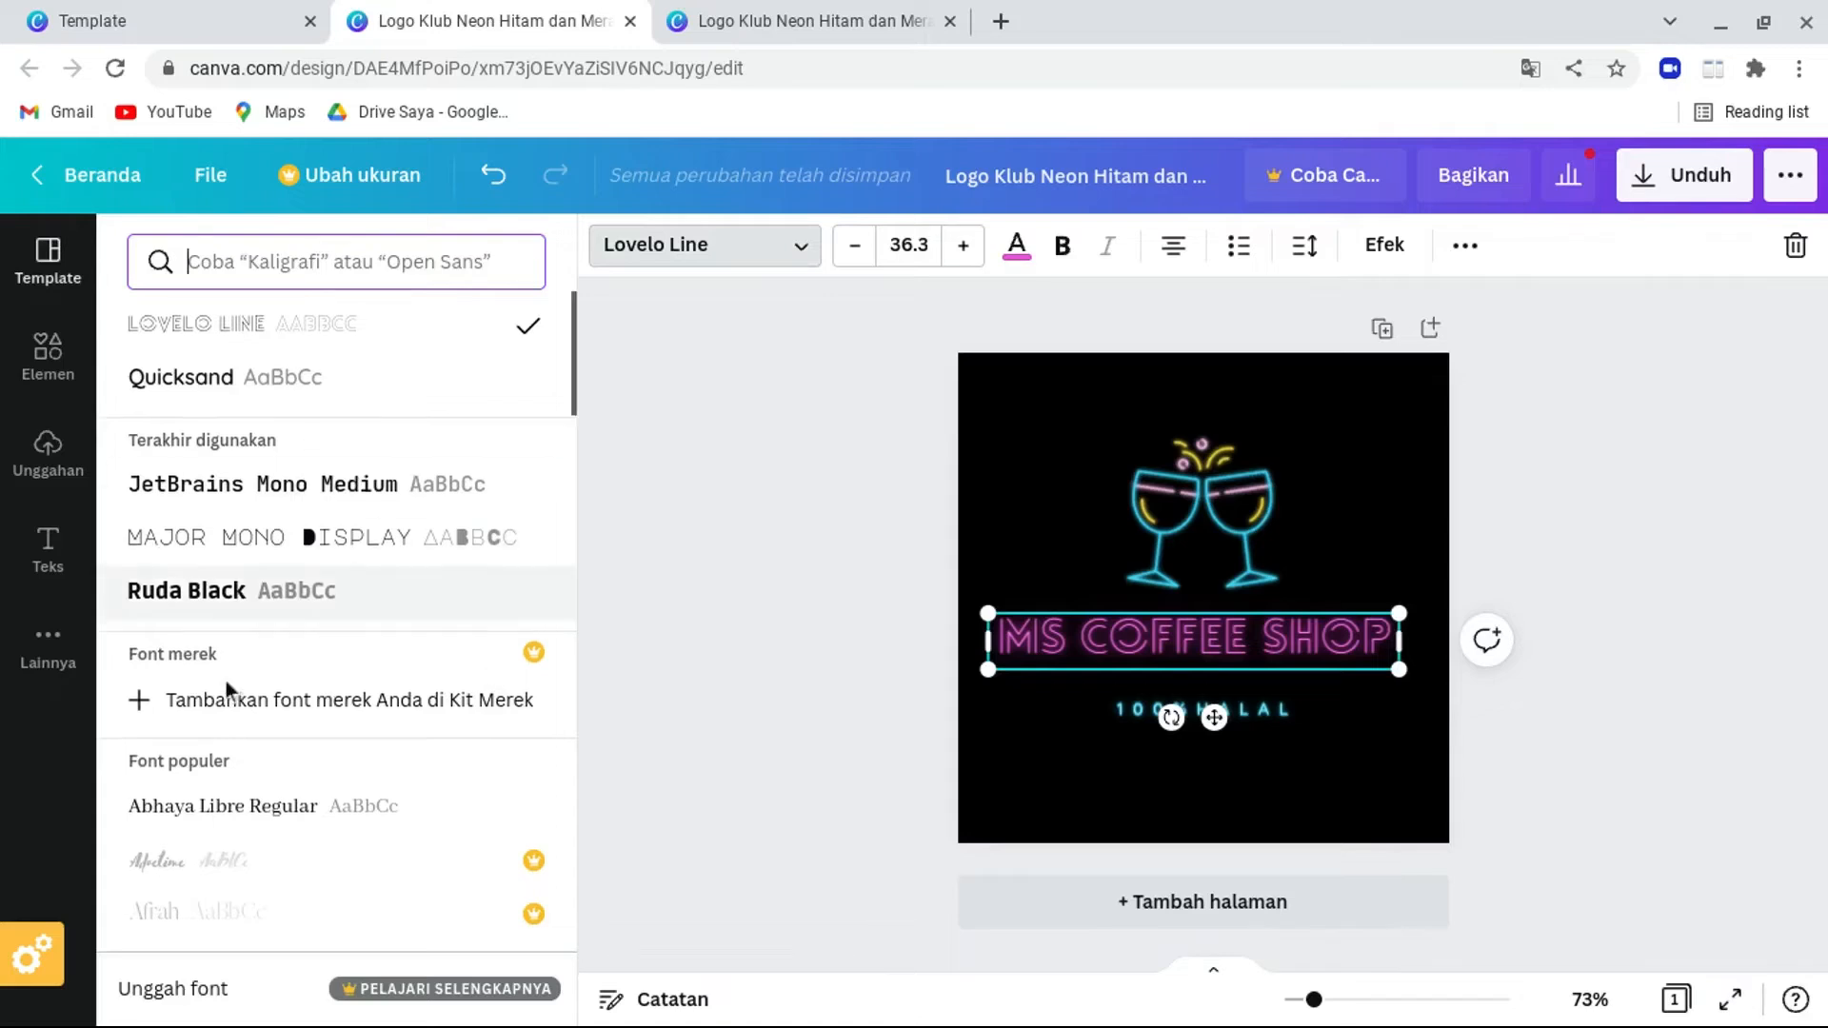
scroll(248, 704, down, 4)
click(652, 699)
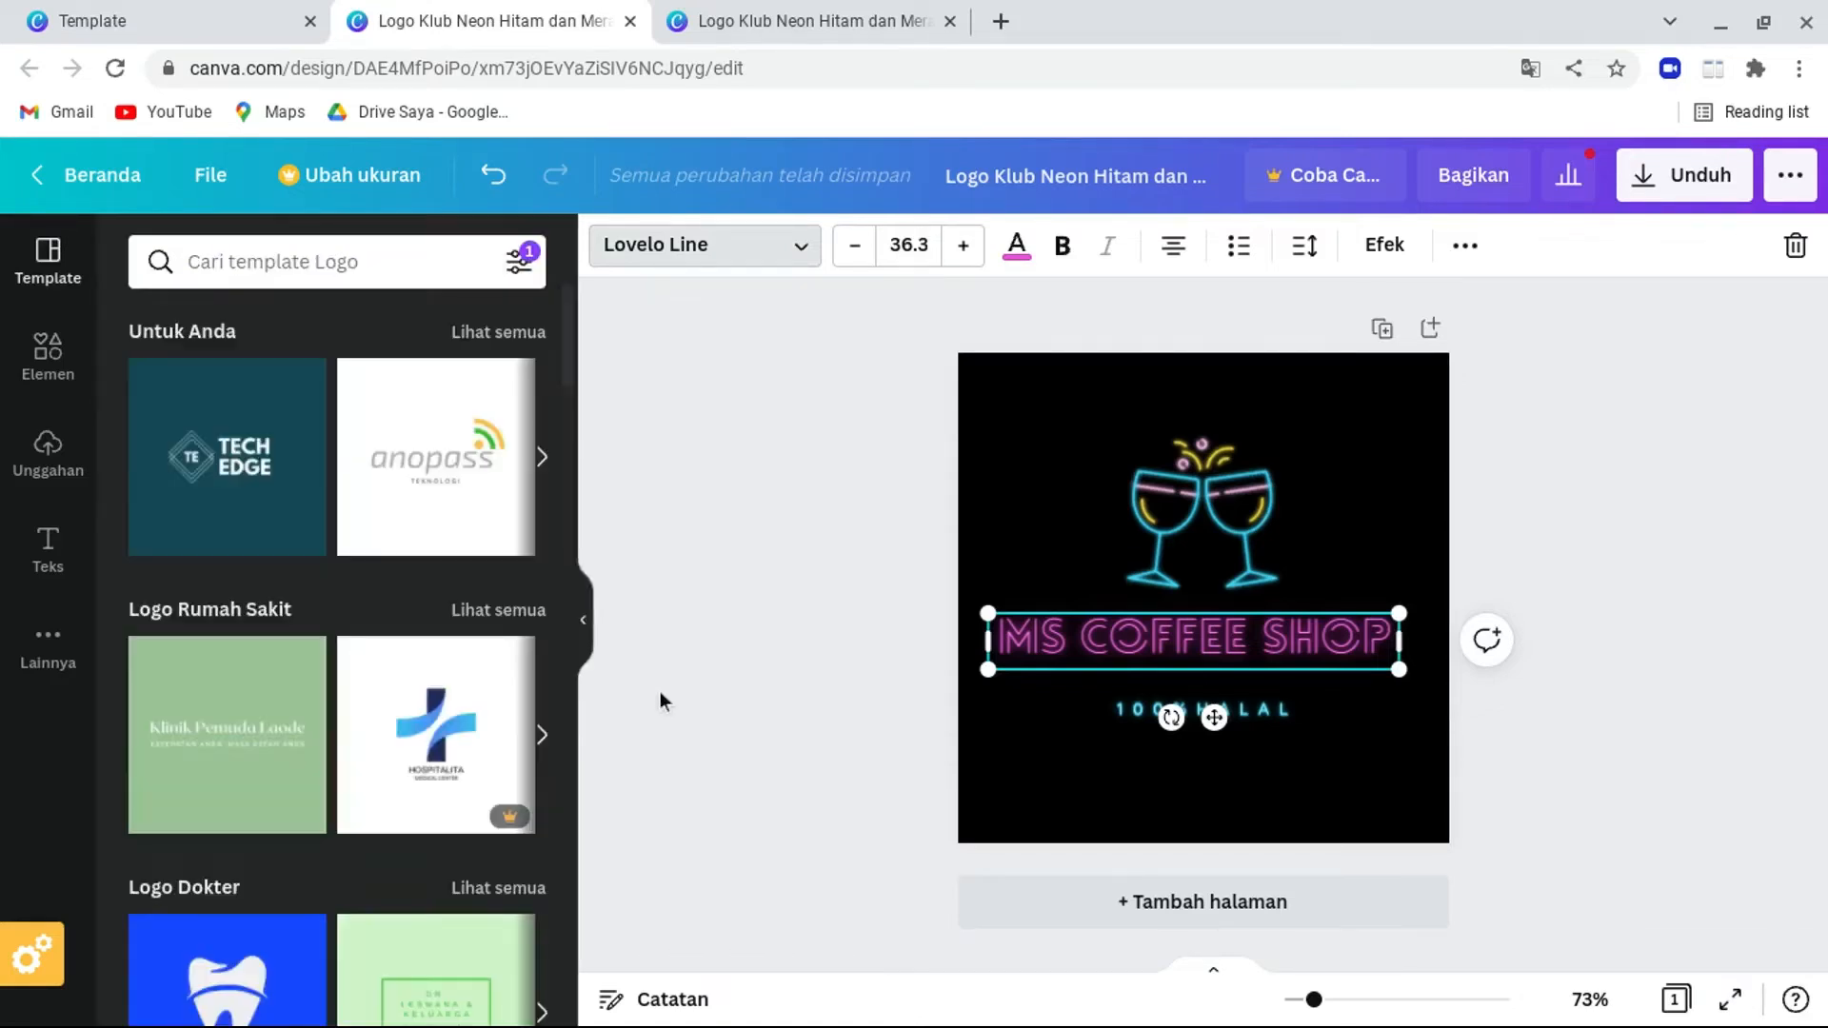
click(1277, 724)
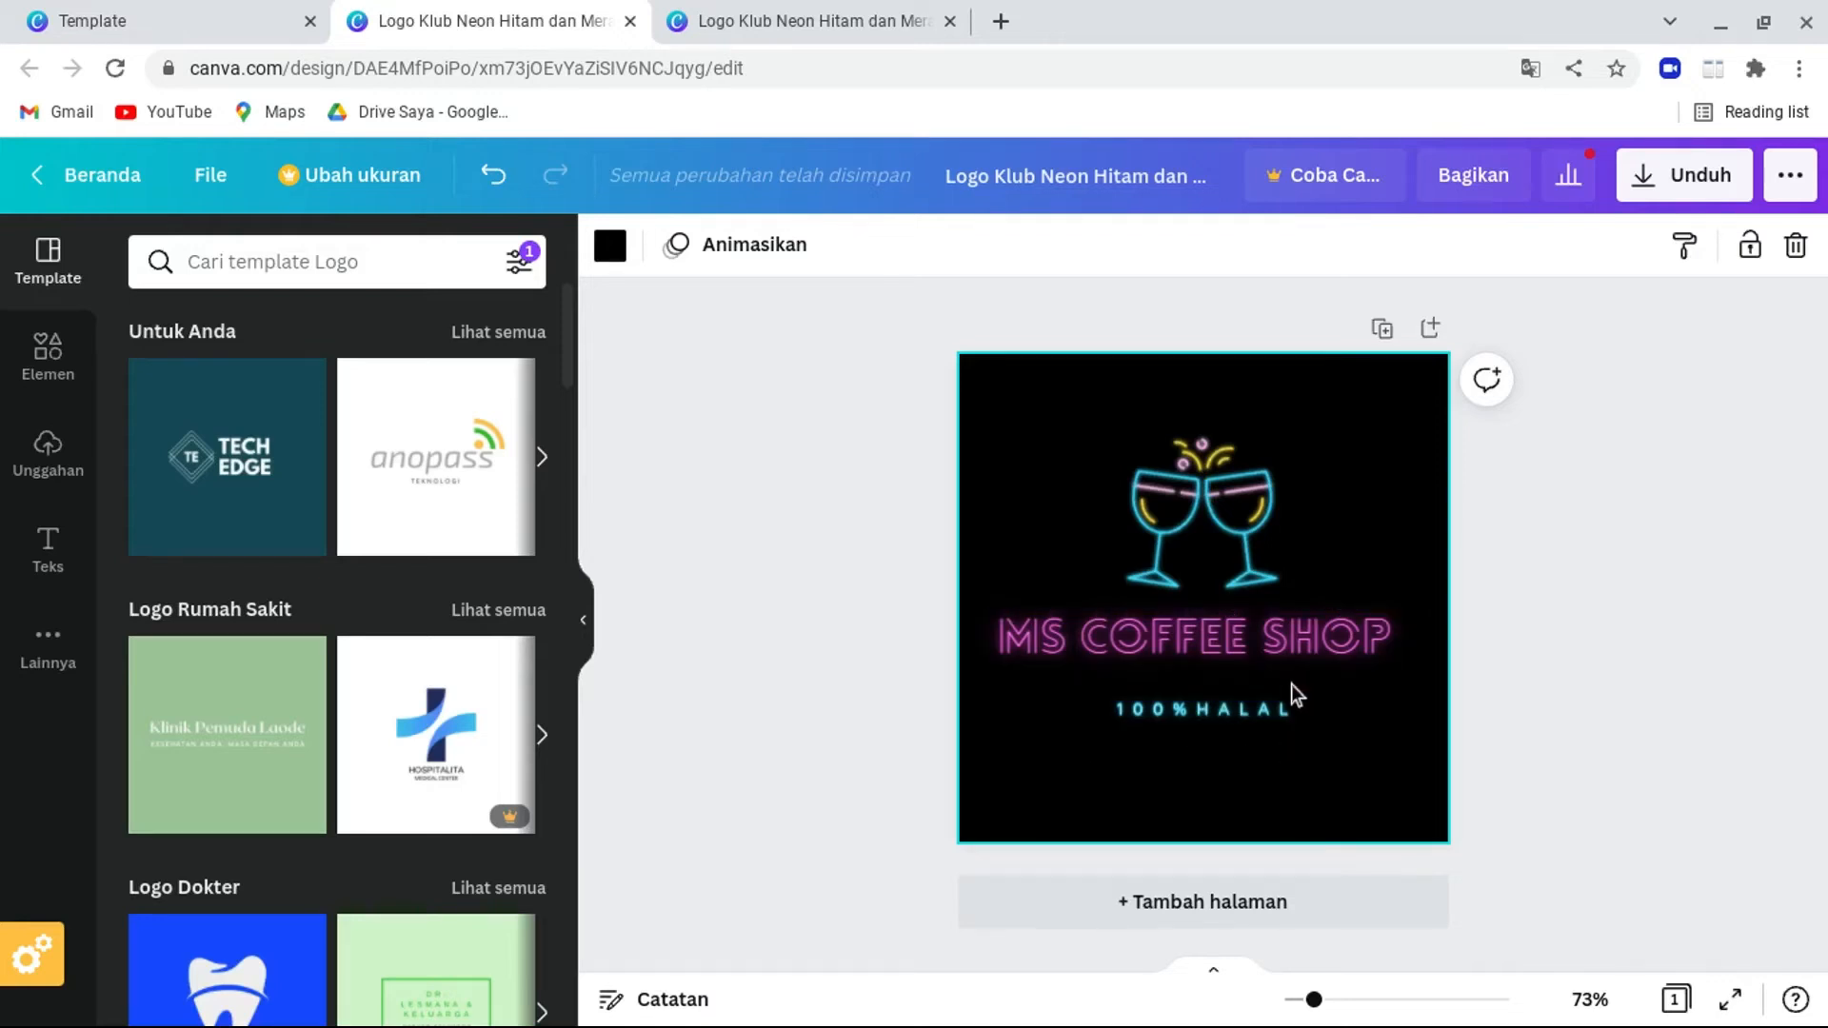
Download the finished logo with PNG as the file type.
click(1683, 188)
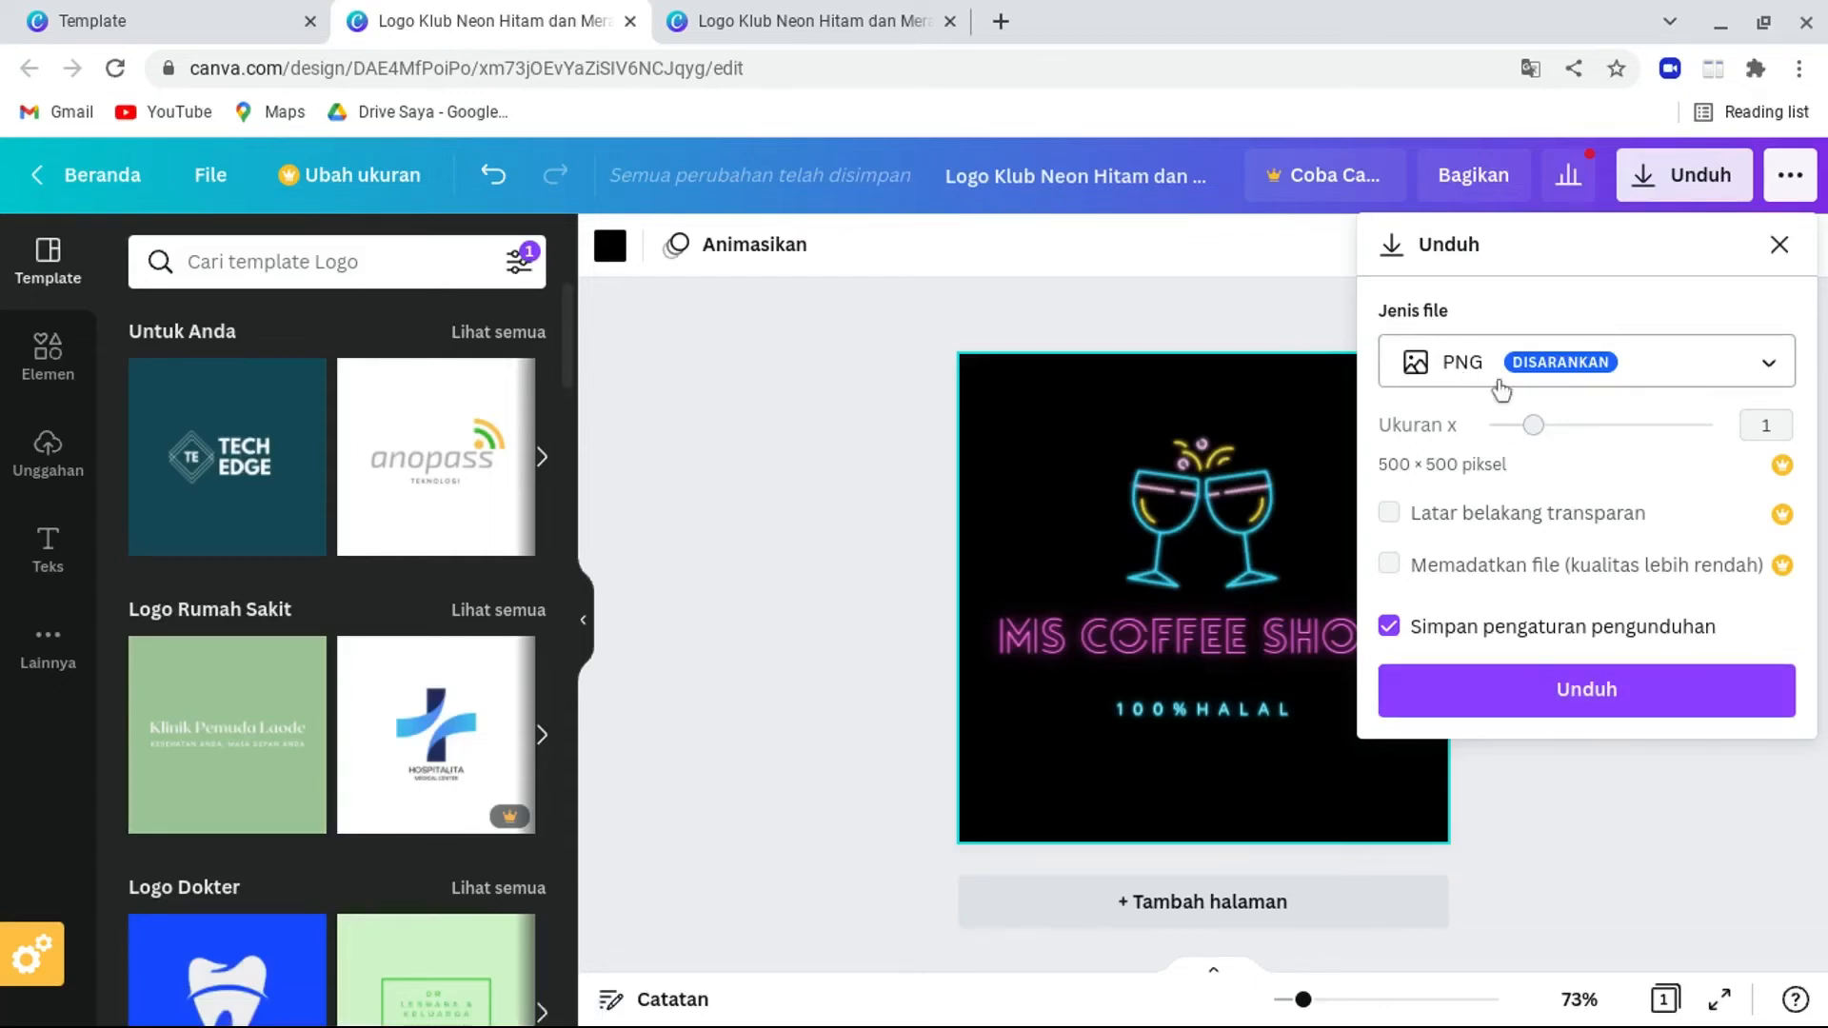
click(1585, 370)
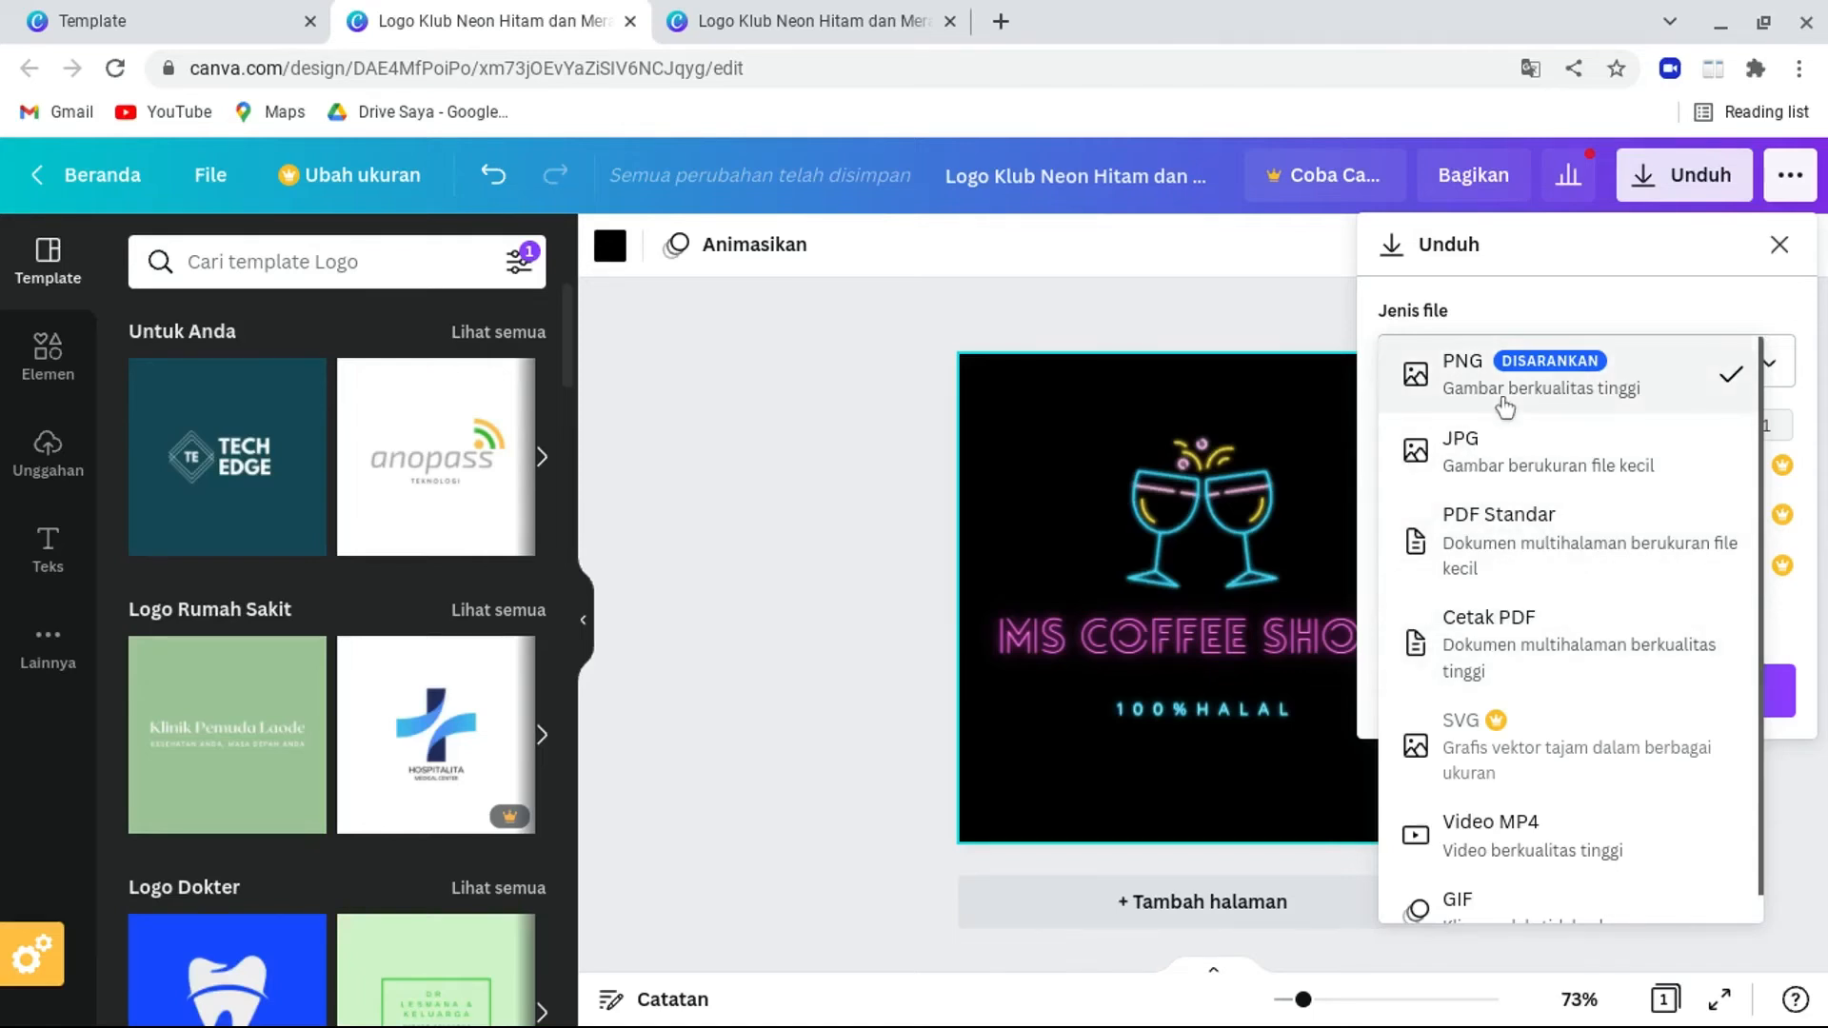
click(1116, 311)
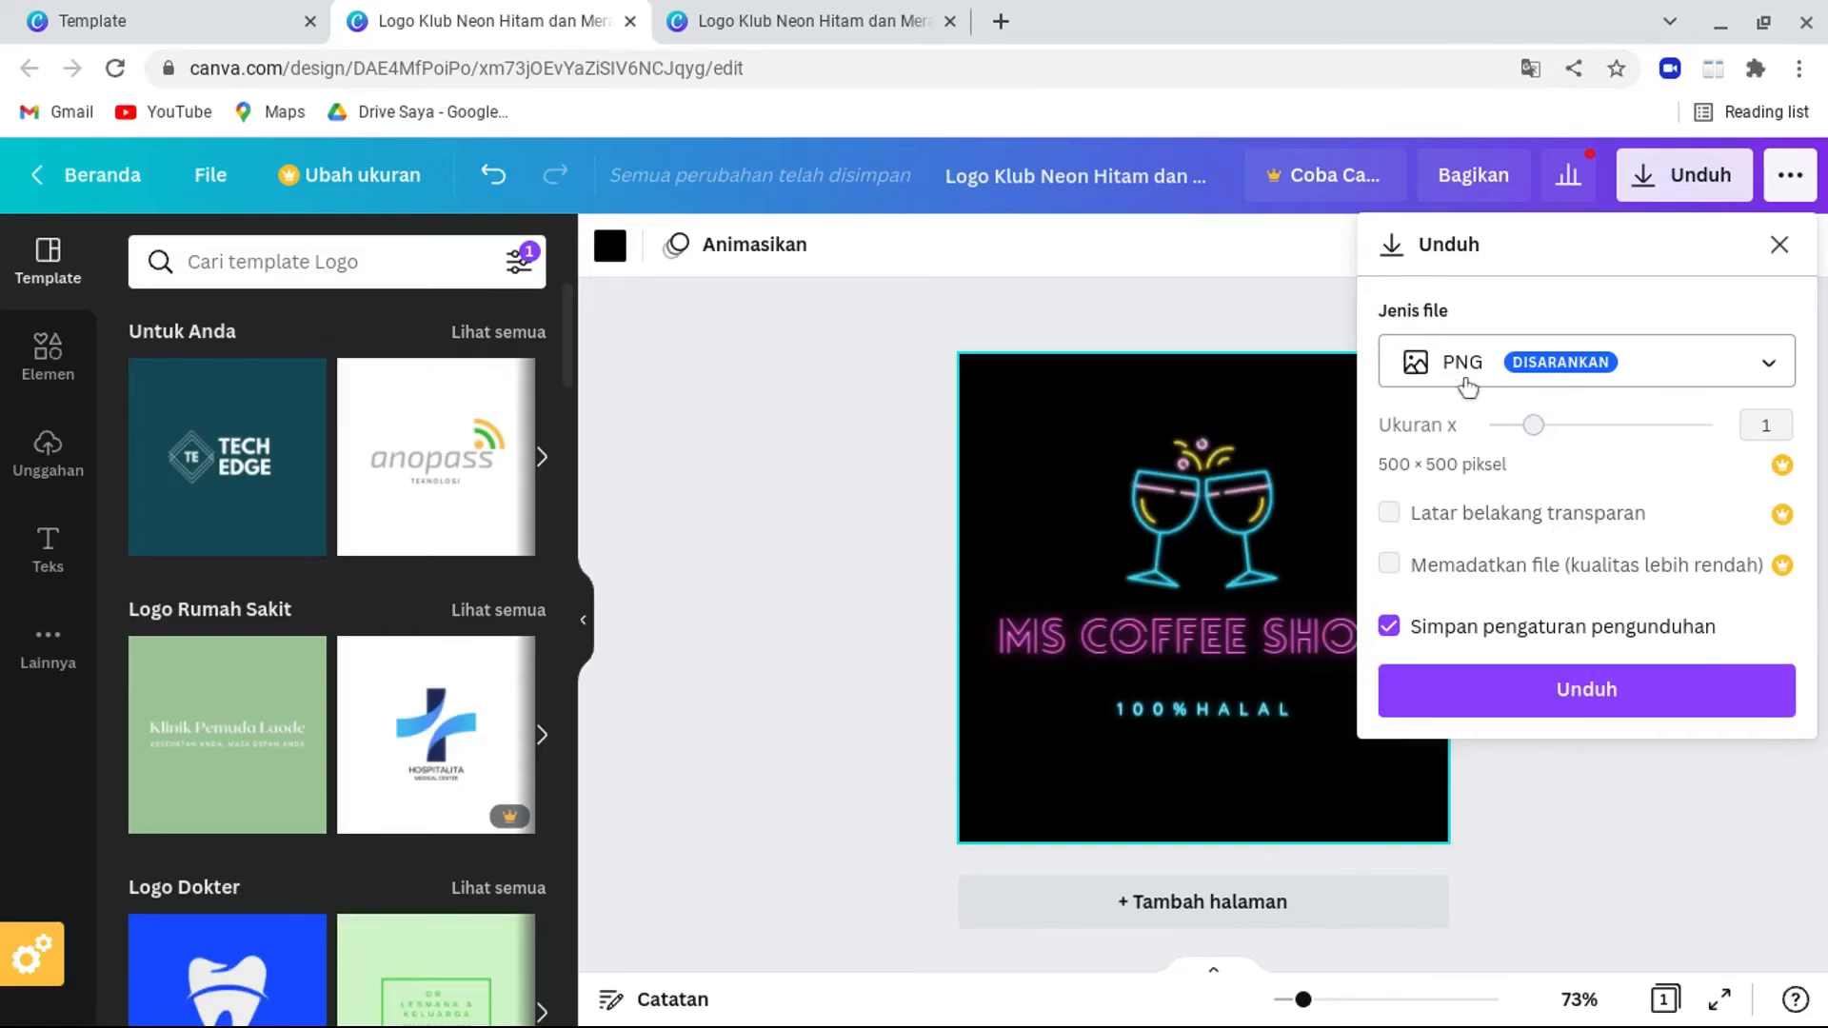
click(1588, 704)
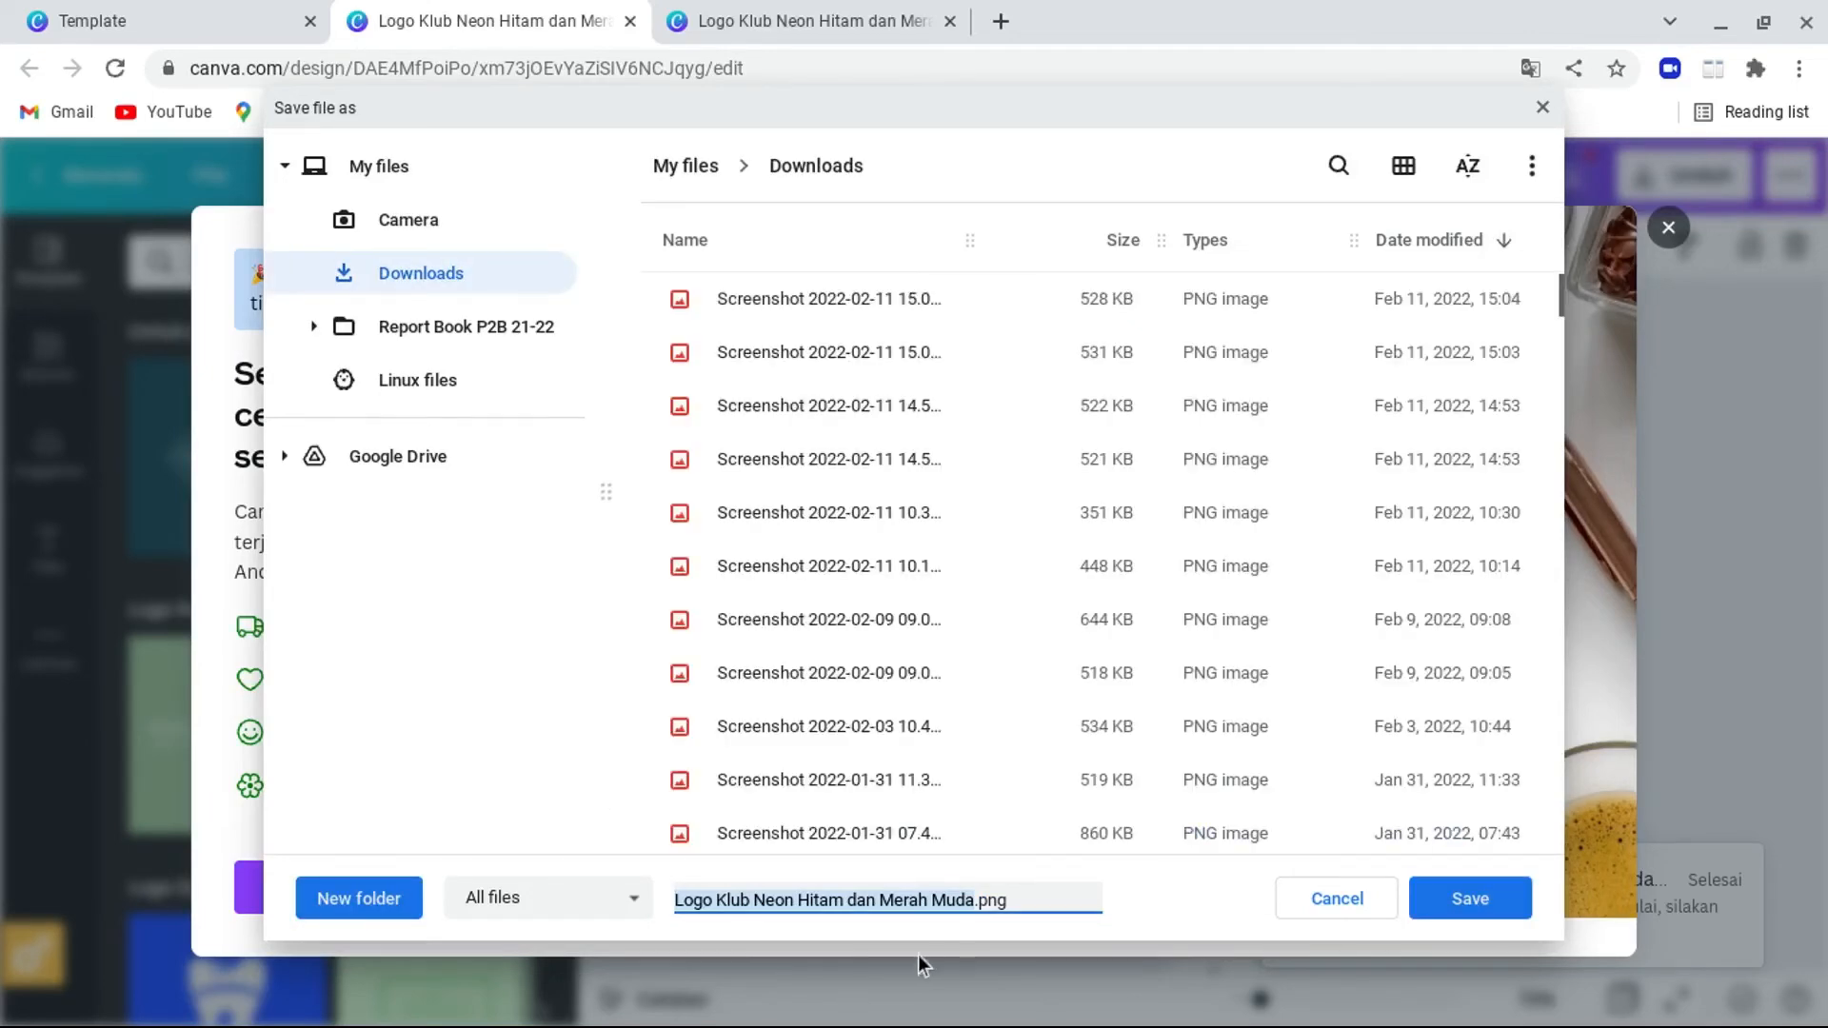
Save the file in Downloads as "Ms Coffee shop logo.png" and dismiss the download notification and business card offer.
key(BackSpace)
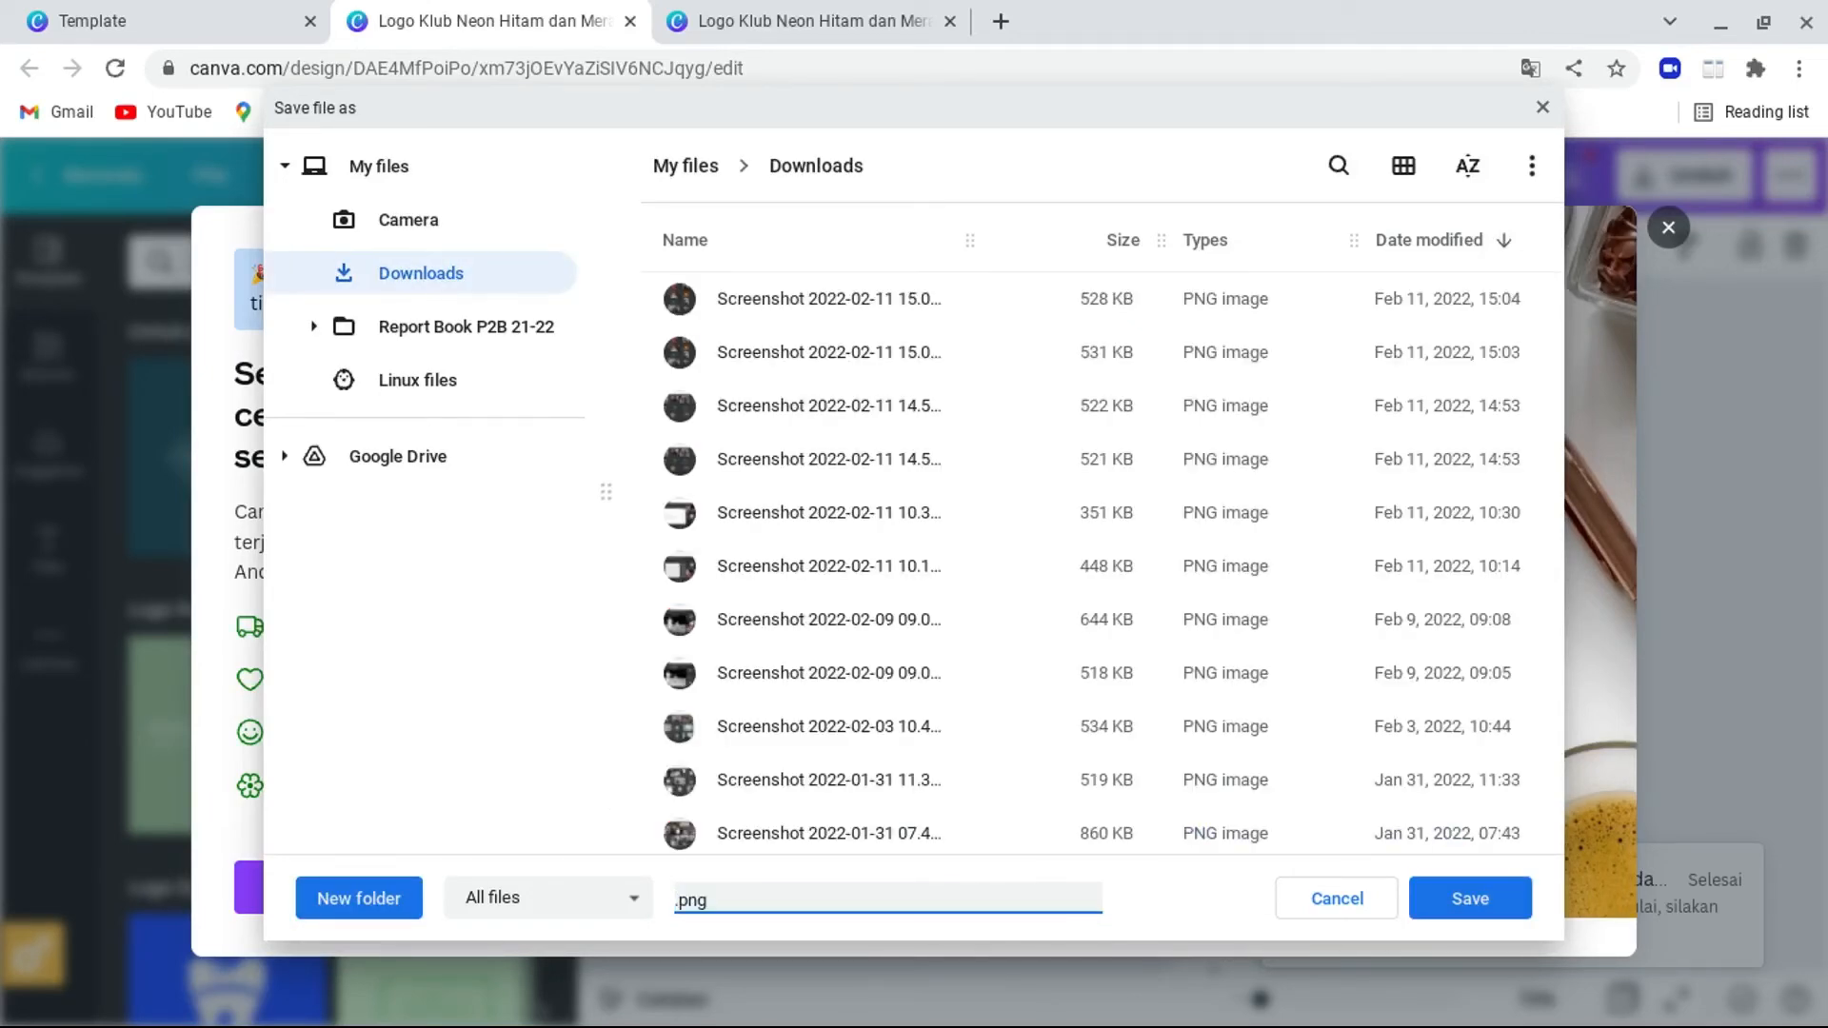
text(LO)
text(g)
key(BackSpace)
key(BackSpace)
key(BackSpace)
text(Ms Coffee )
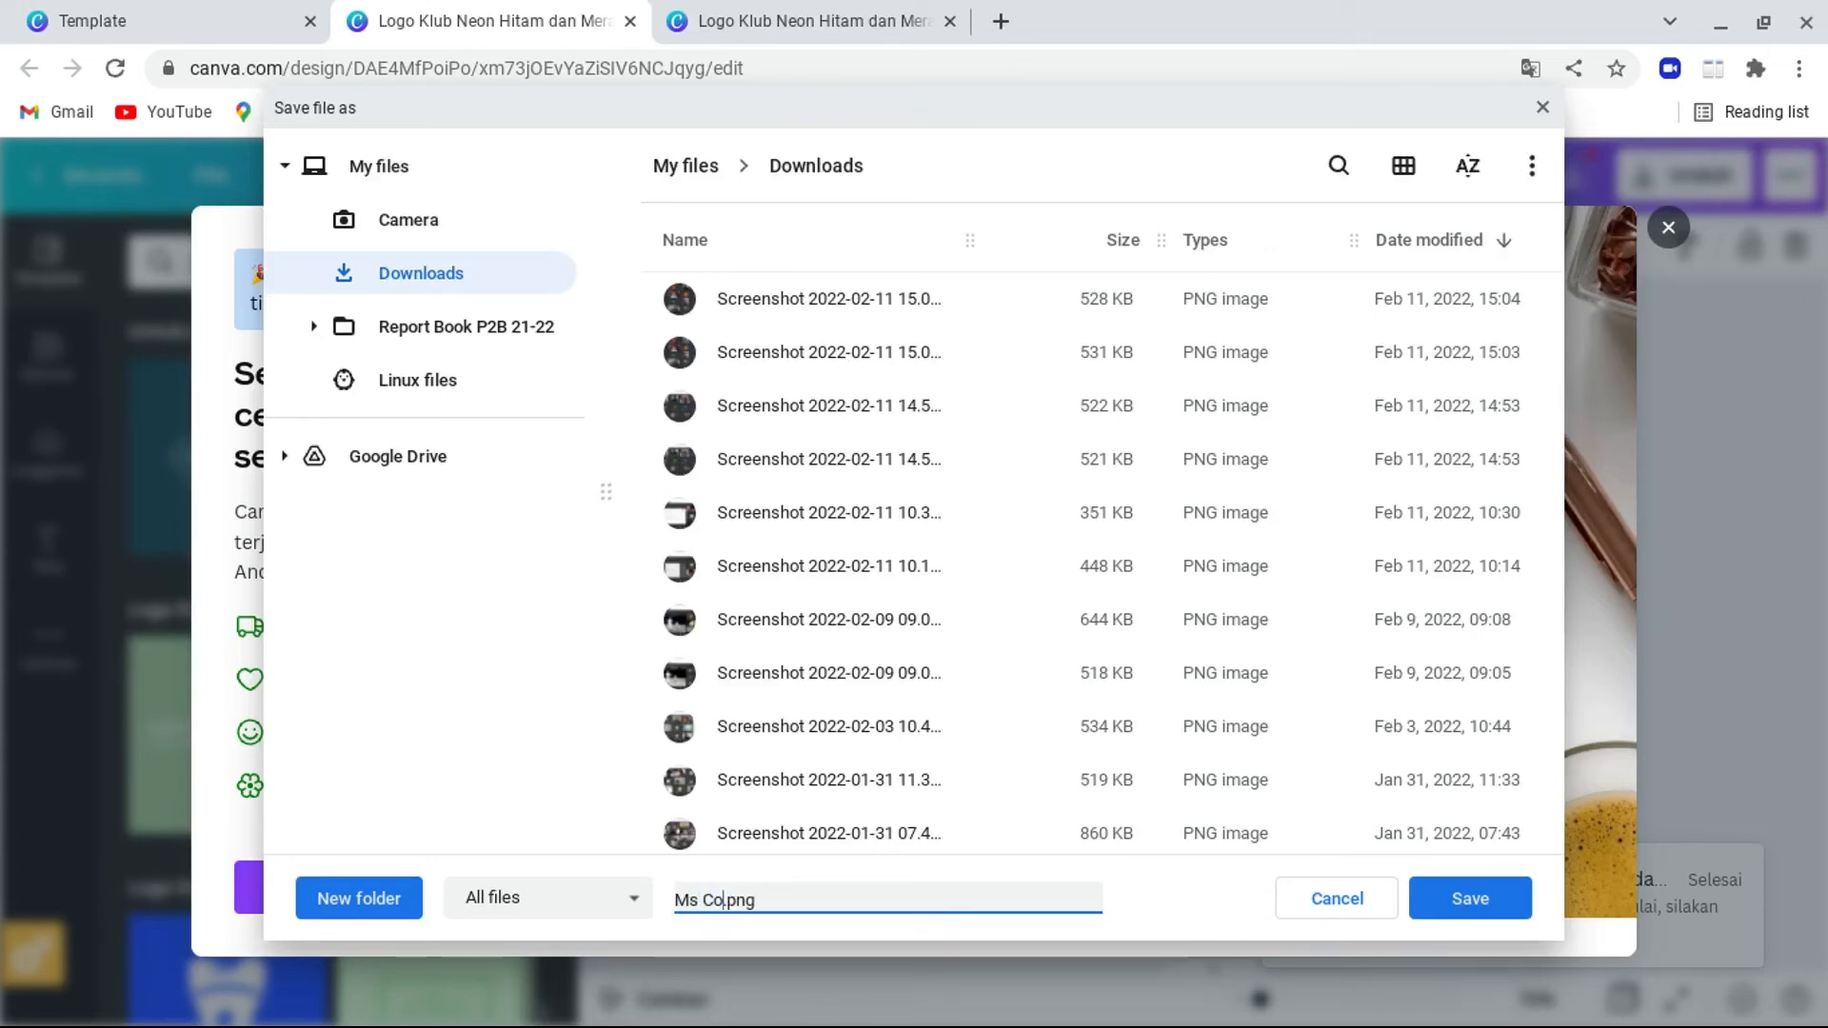
text(shop l)
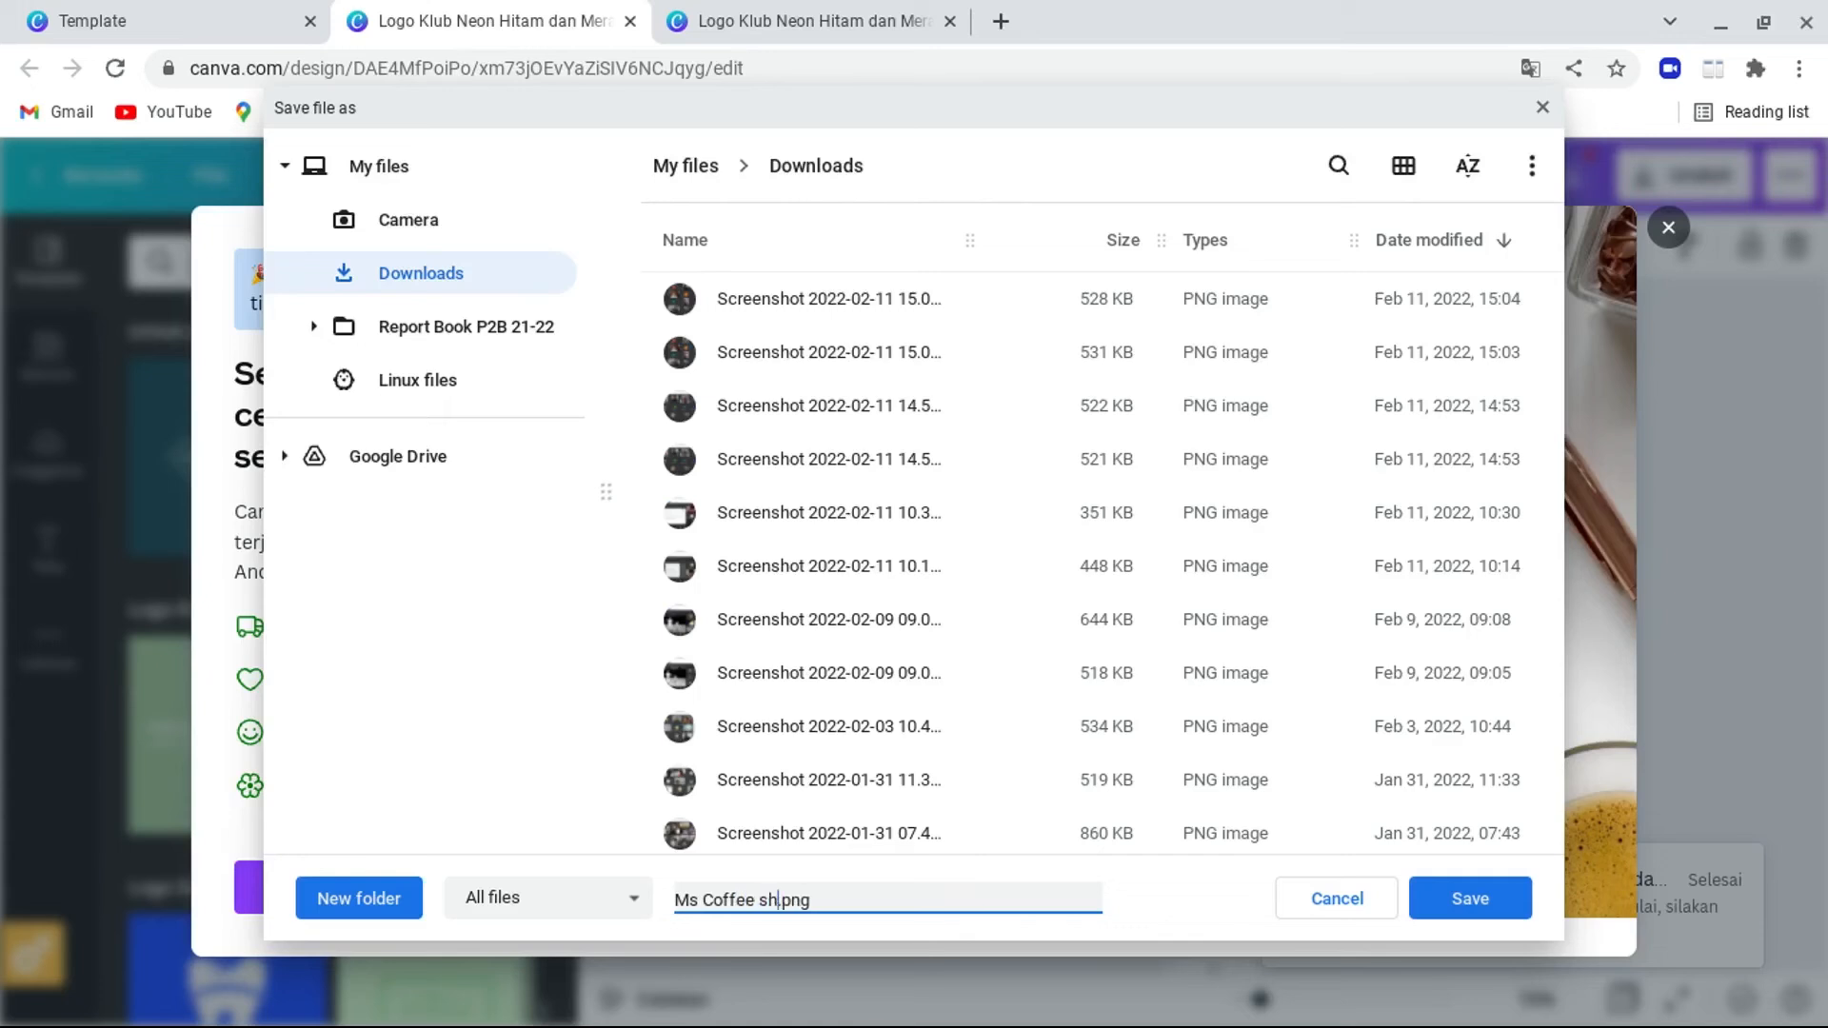
text(ogo)
click(1488, 914)
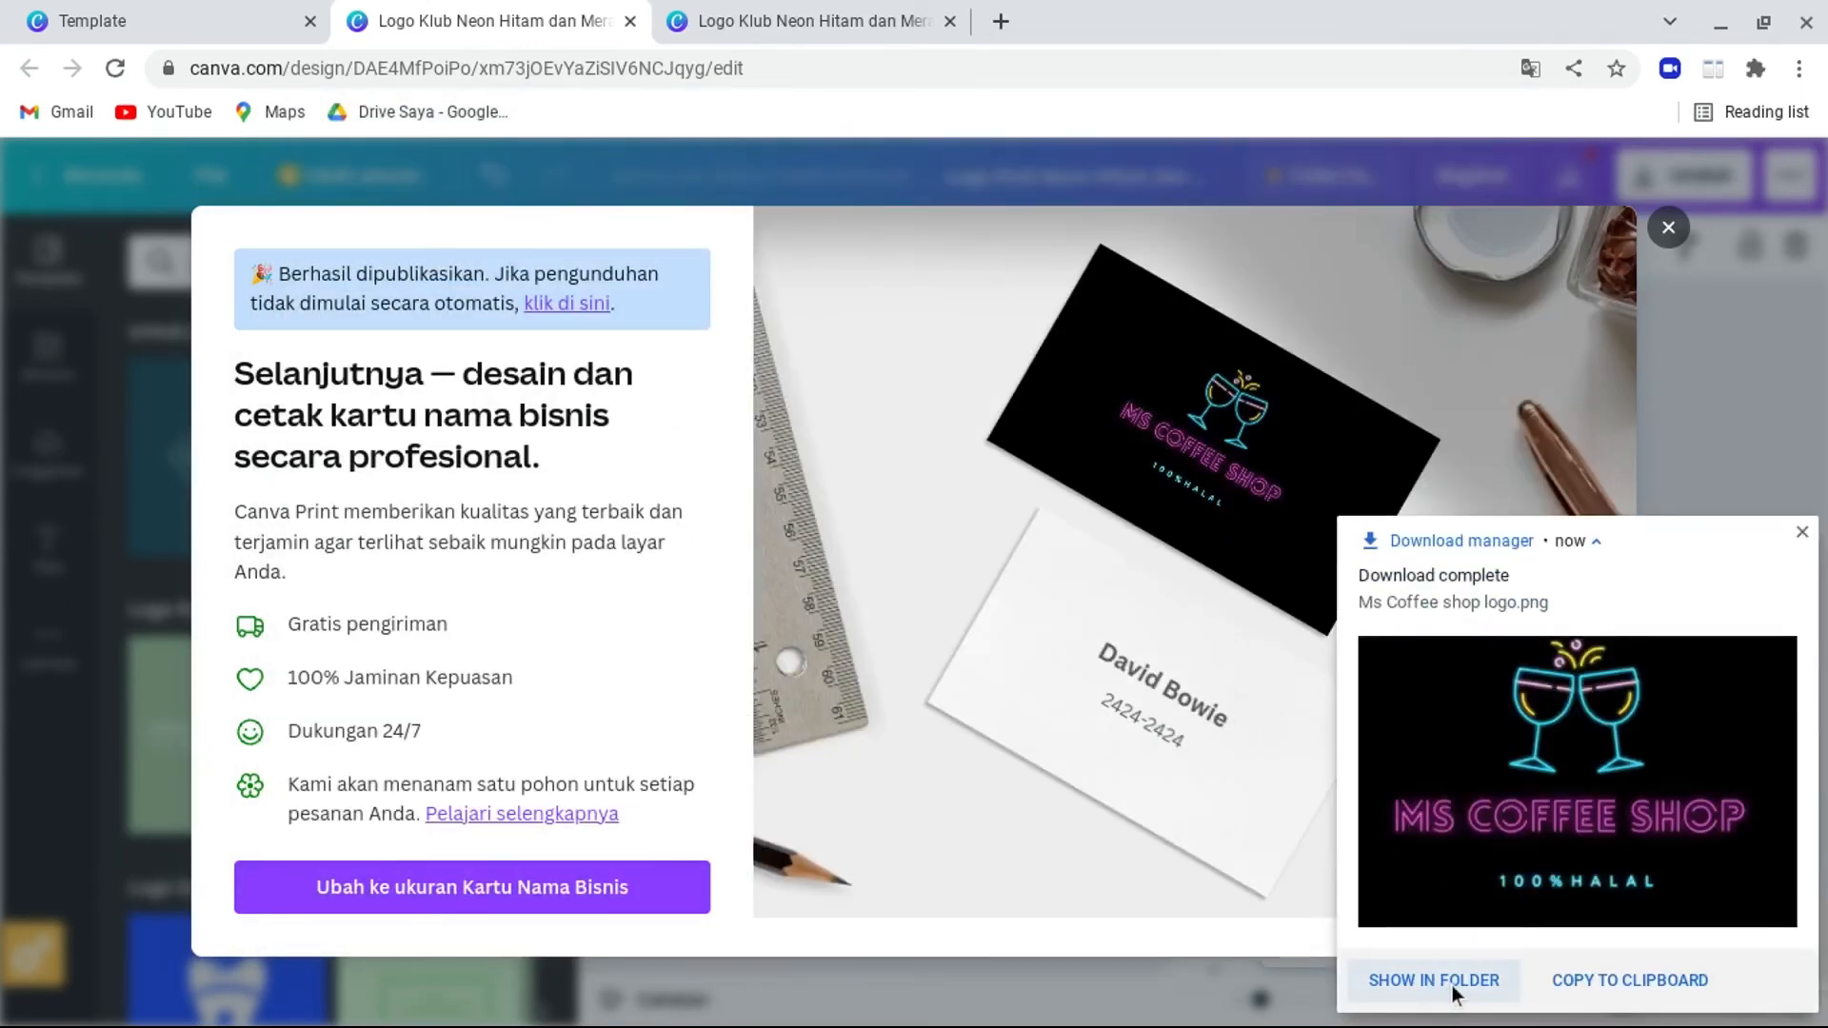
click(1801, 532)
click(1669, 229)
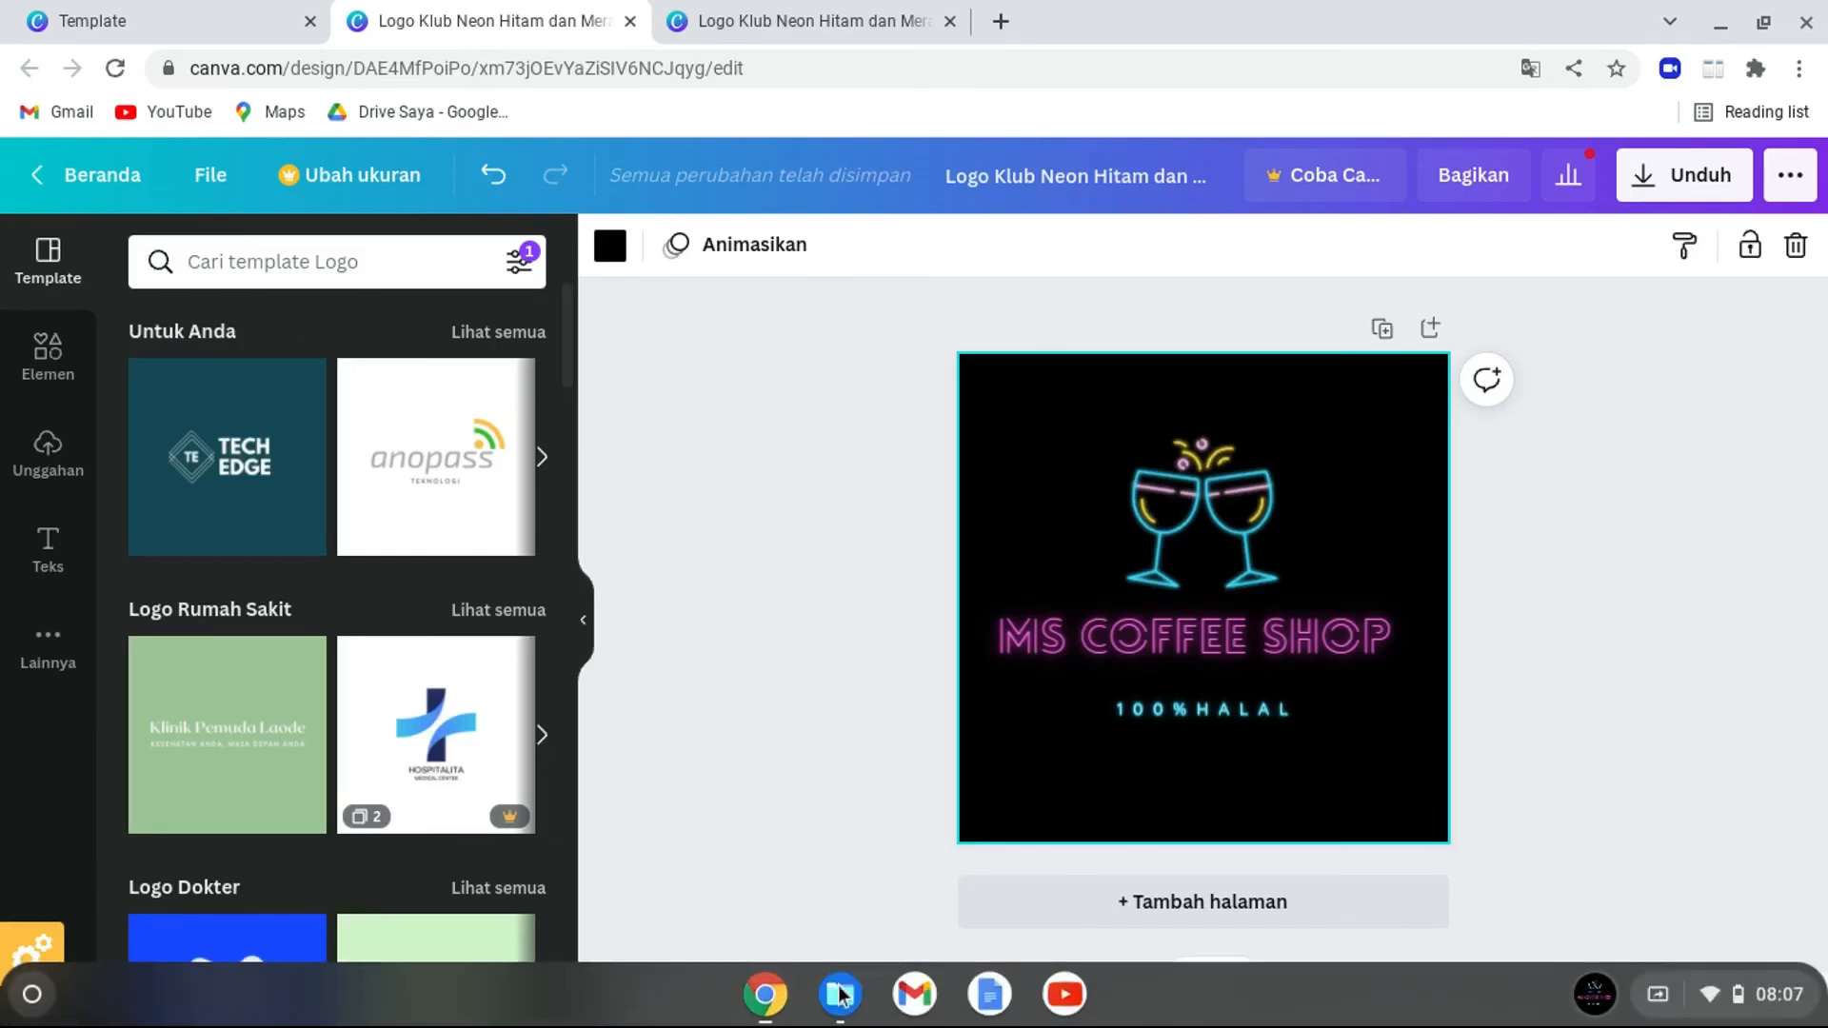
Switch to the Files app, view the saved "Ms Coffee shop logo.png" from Downloads, and close the image.
click(841, 995)
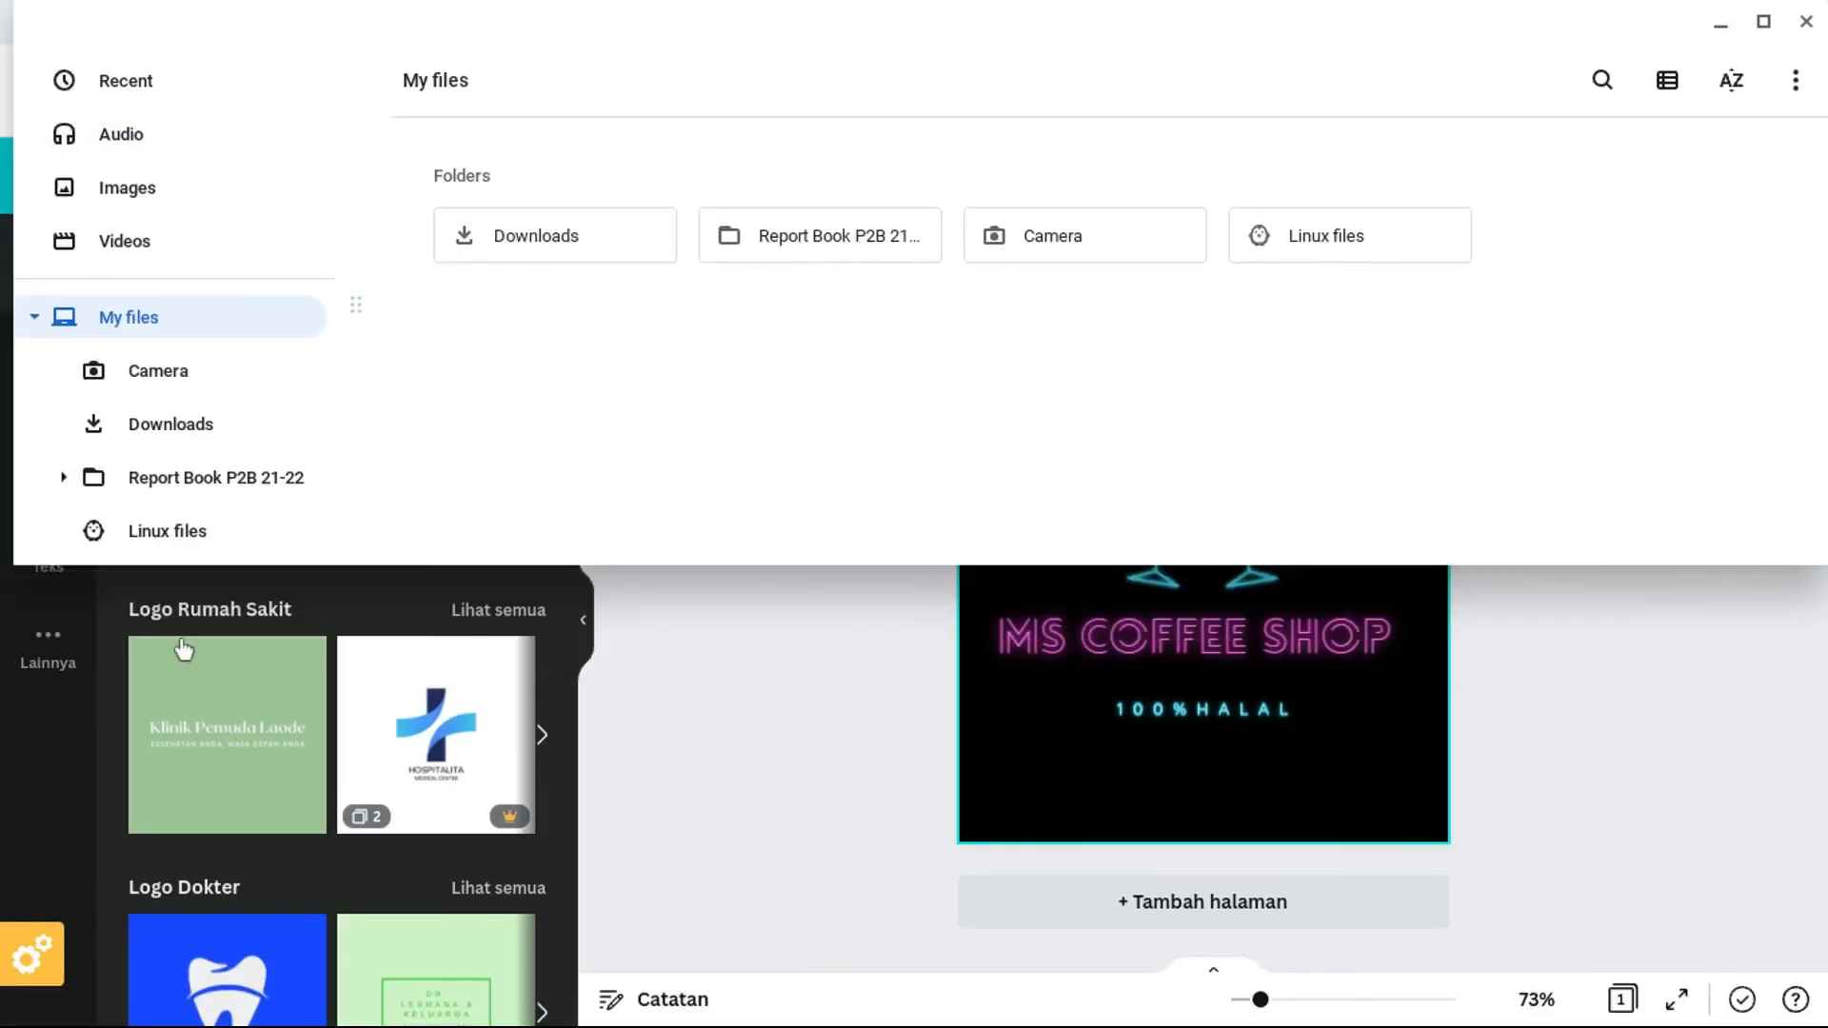
click(141, 434)
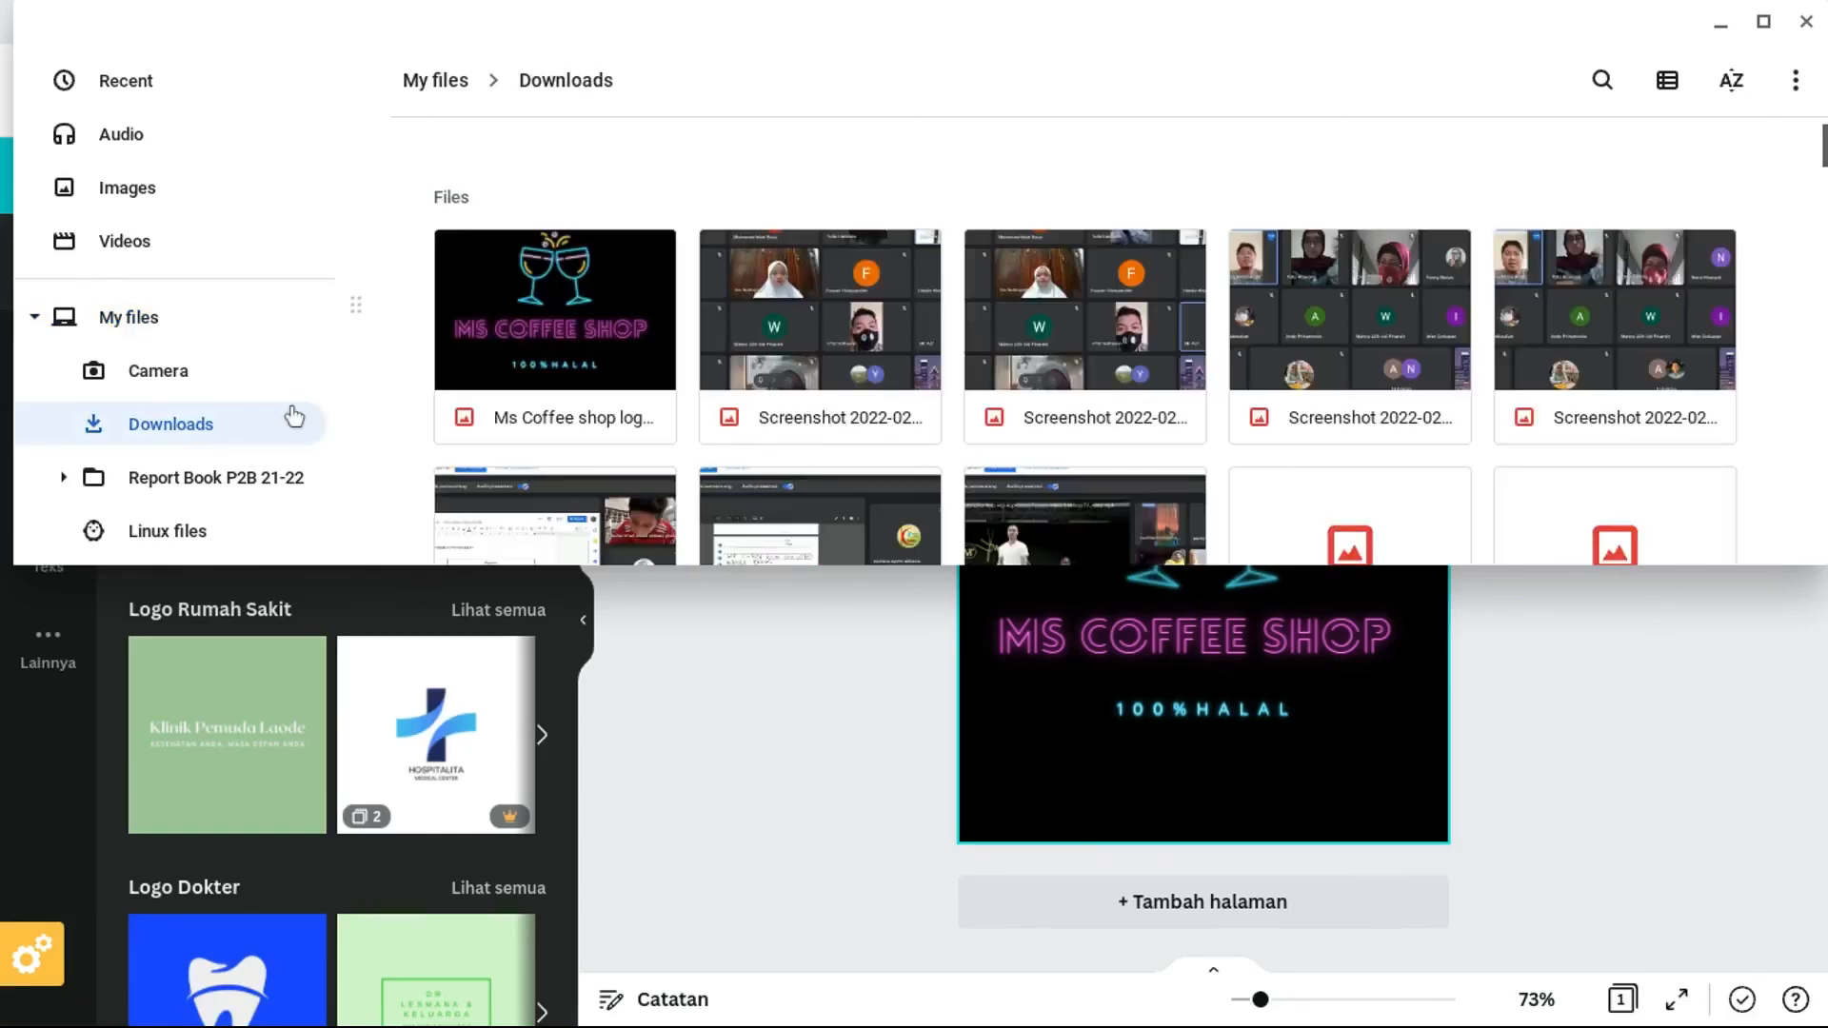
click(1763, 21)
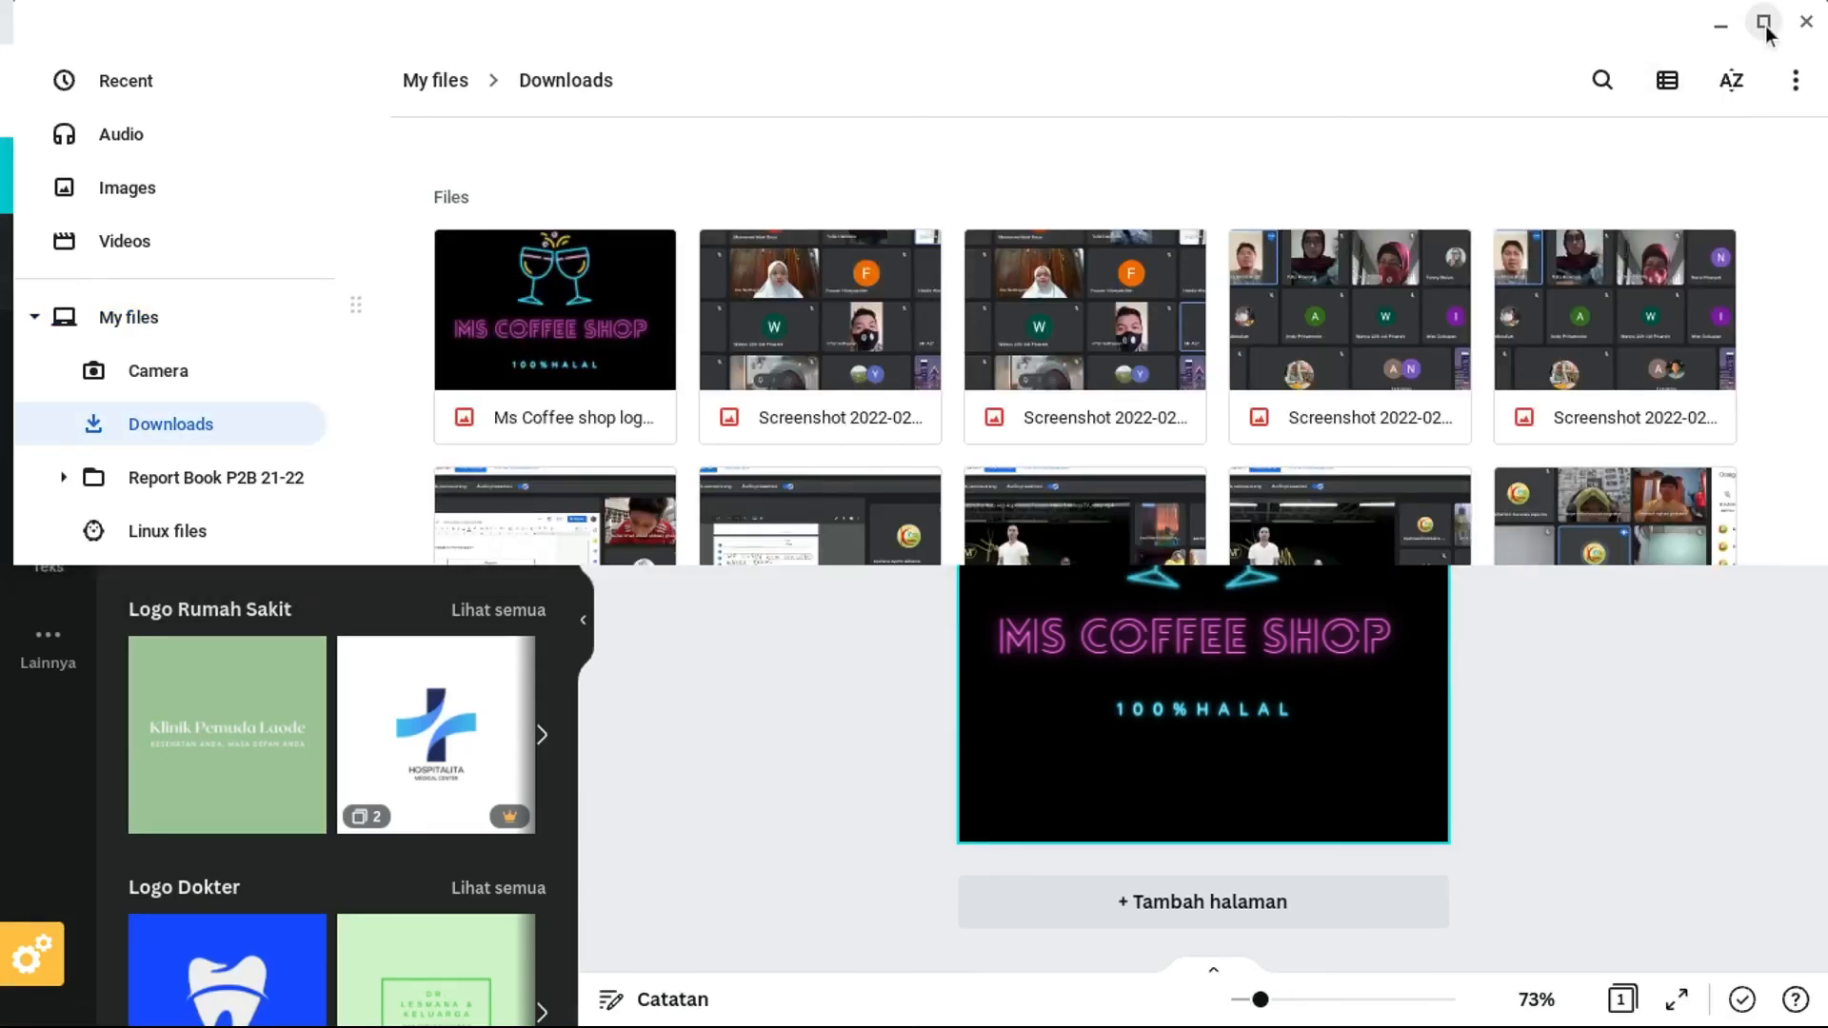
double_click(546, 333)
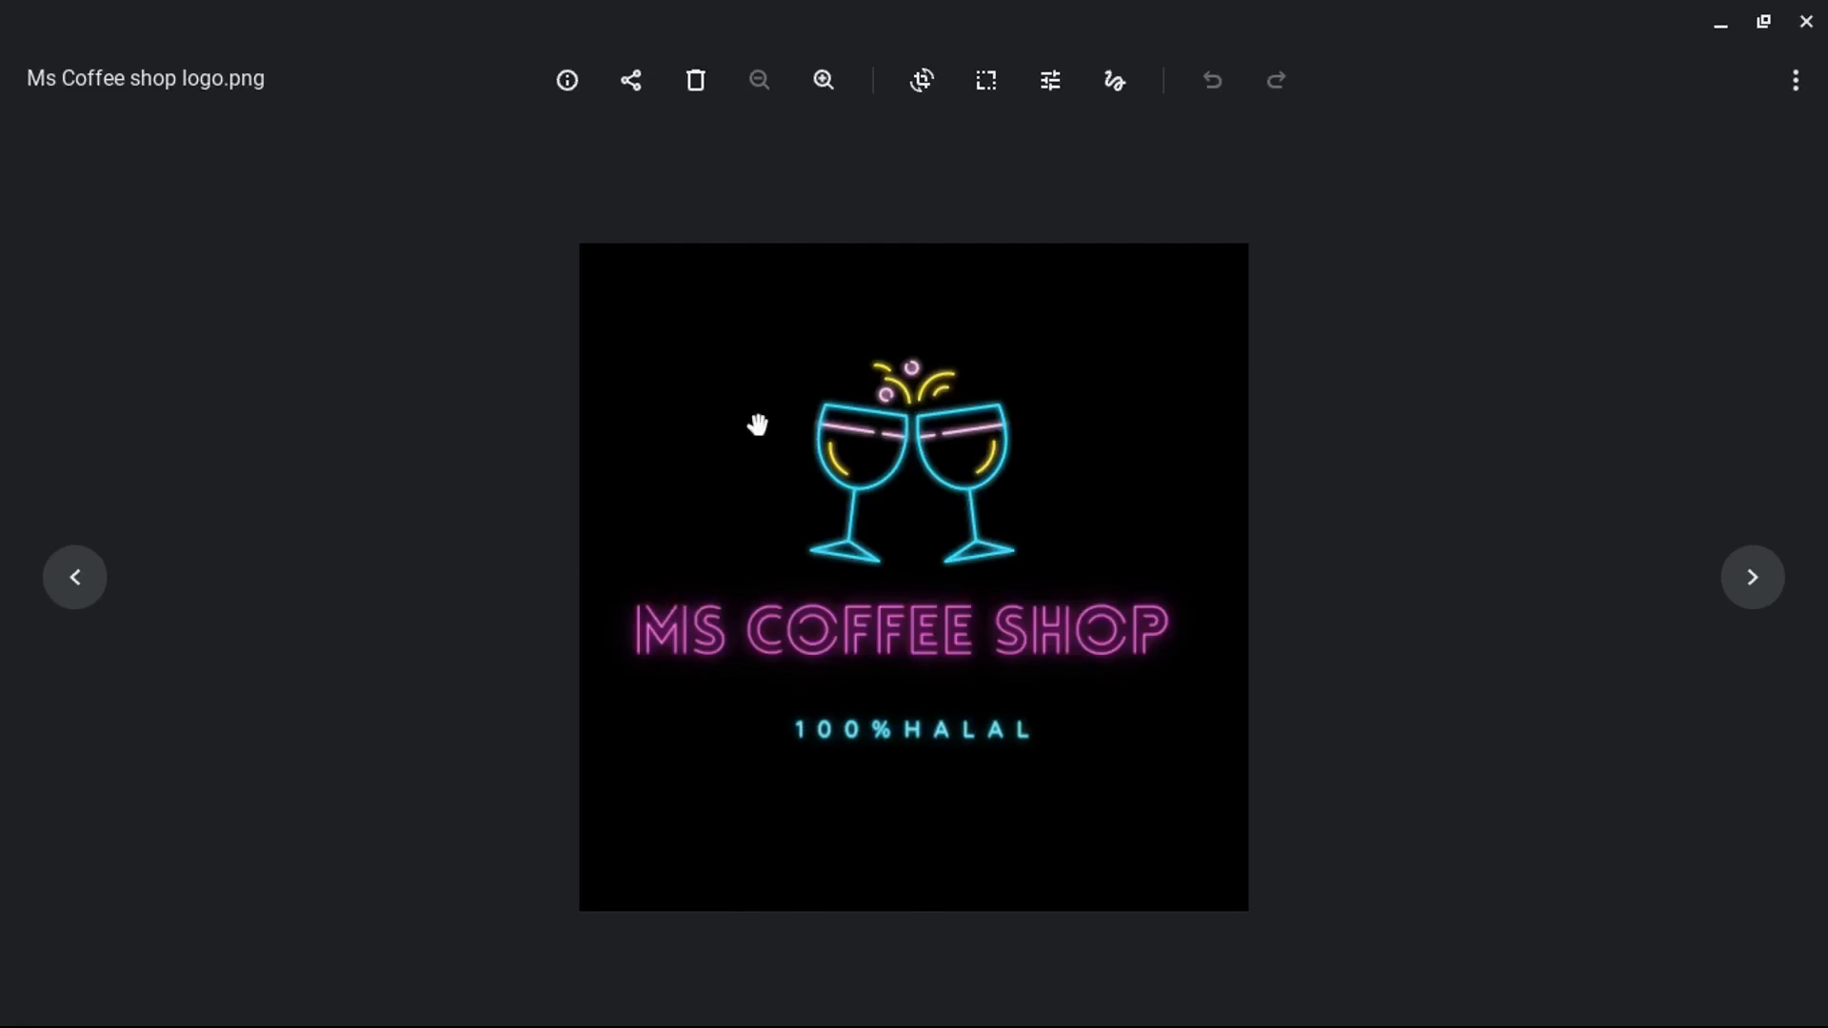
click(1815, 37)
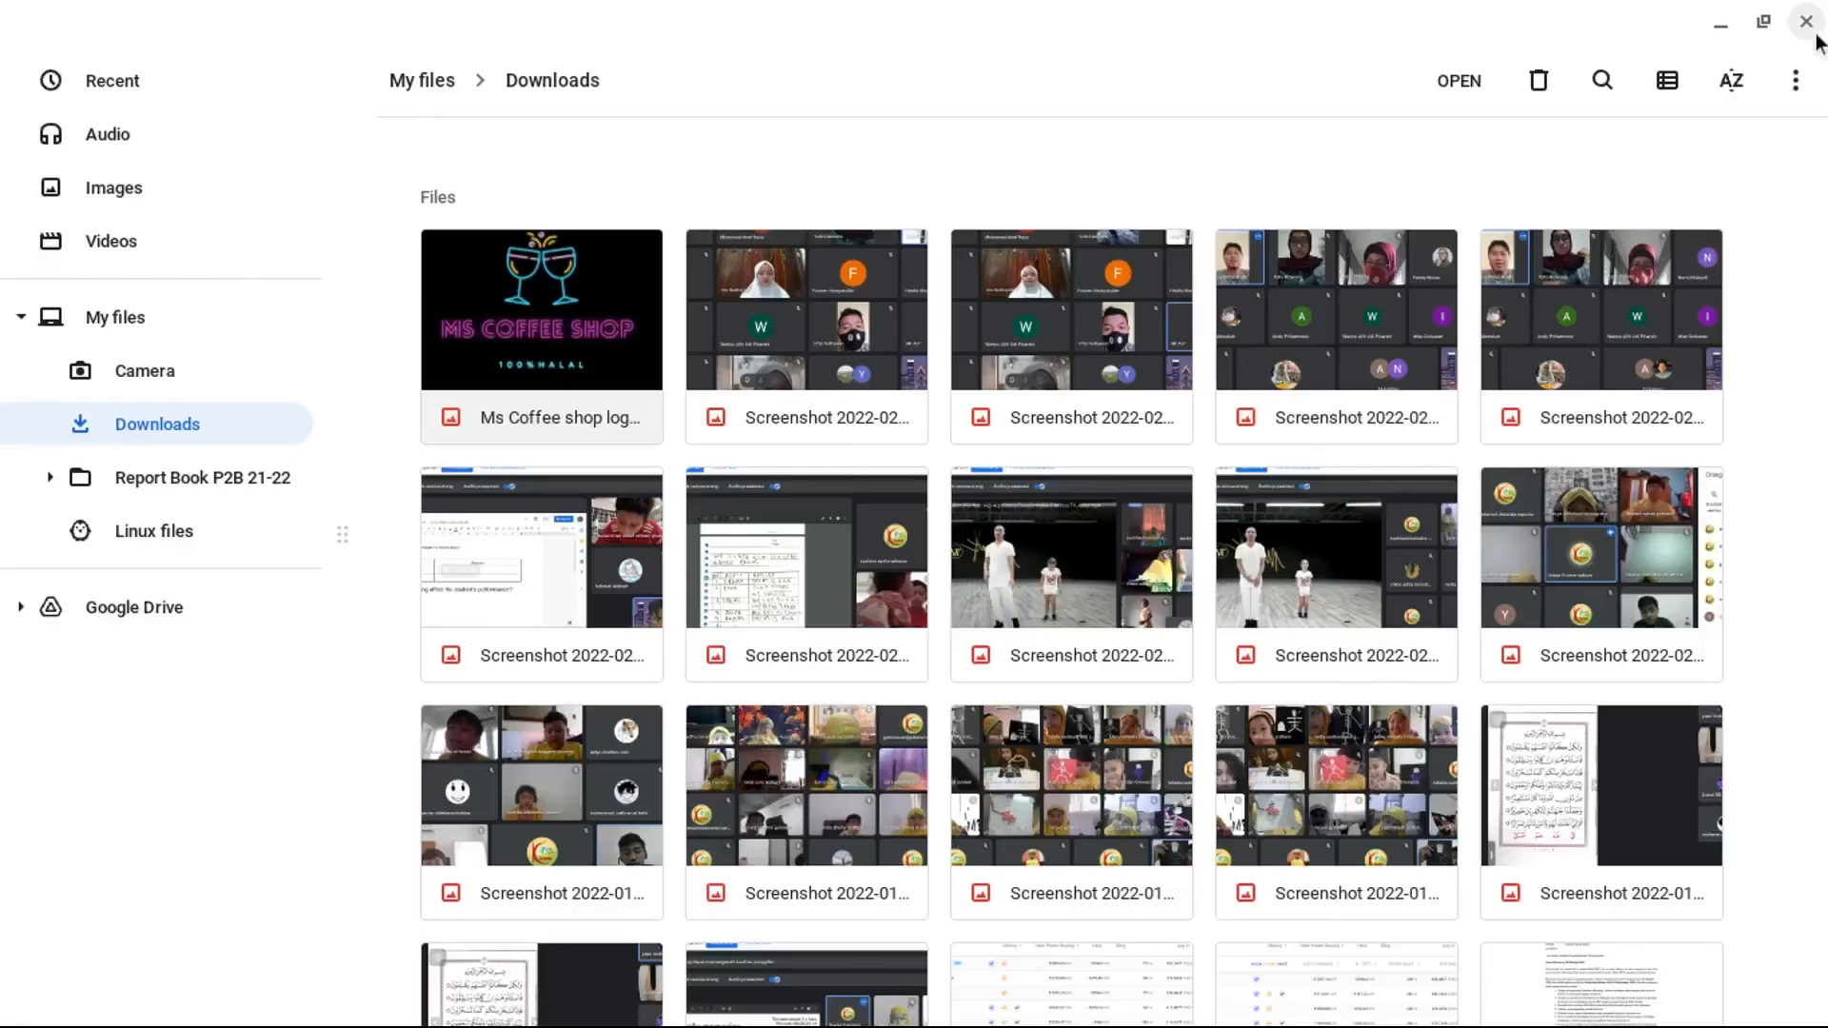